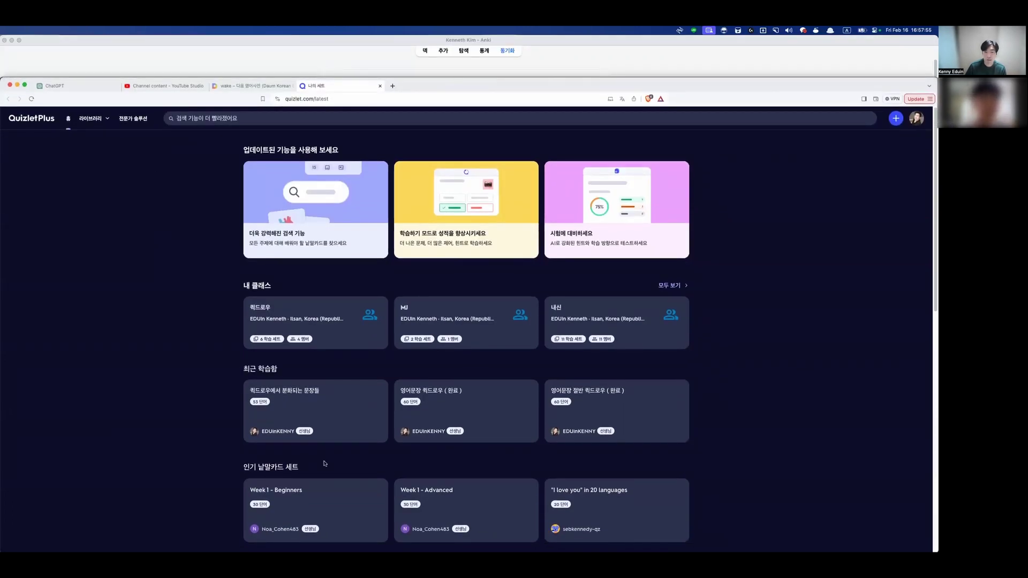
- Open the 퀵드로우 class from the class list
click(337, 327)
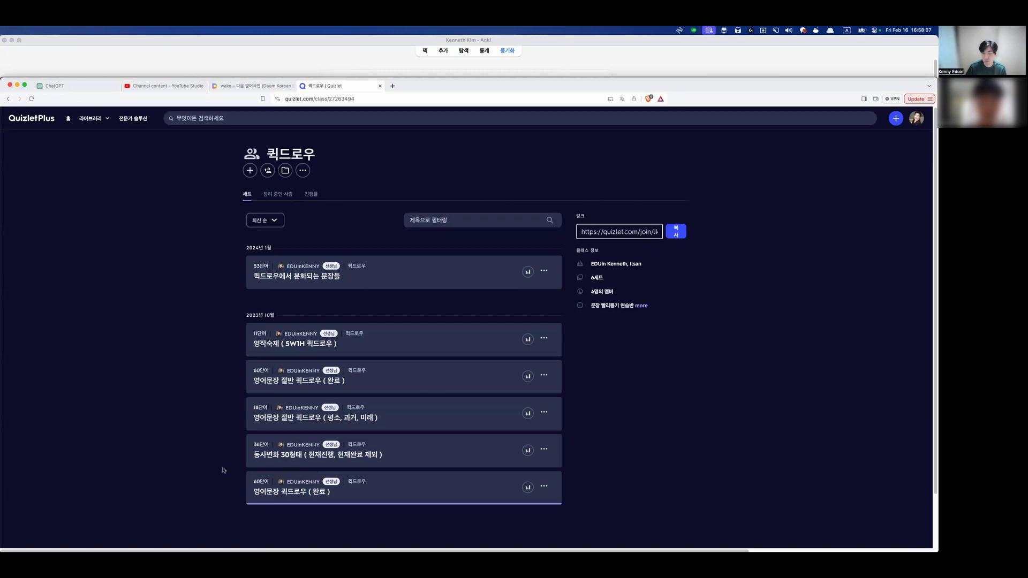
- Switch to the 동사 30변화 table in Numbers and examine the present progressive and present perfect rows of the To BE section
key(super+Tab)
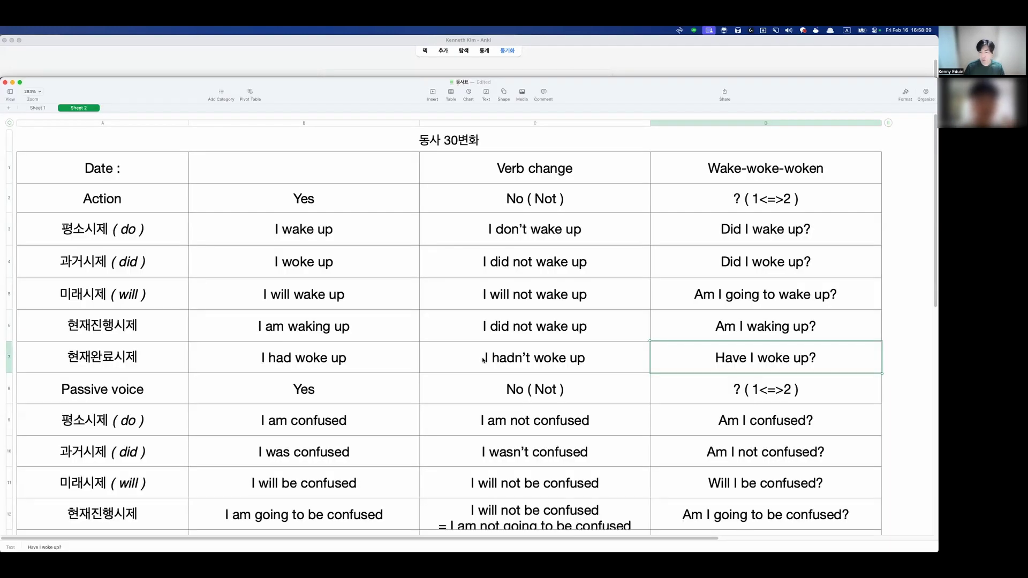
scroll(516, 408, down, 10)
scroll(517, 408, down, 1)
click(696, 443)
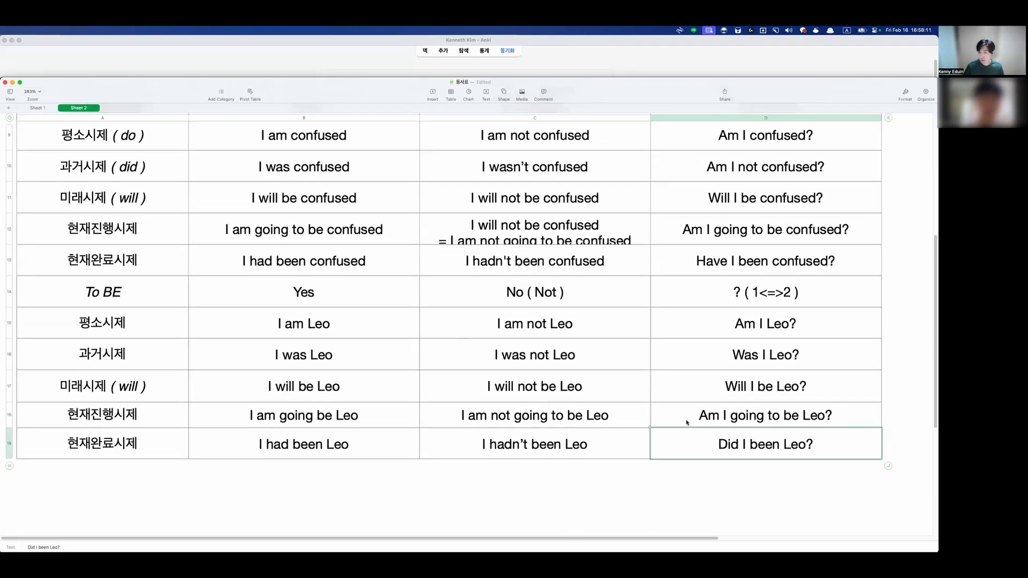
click(765, 415)
click(637, 444)
click(690, 415)
click(688, 443)
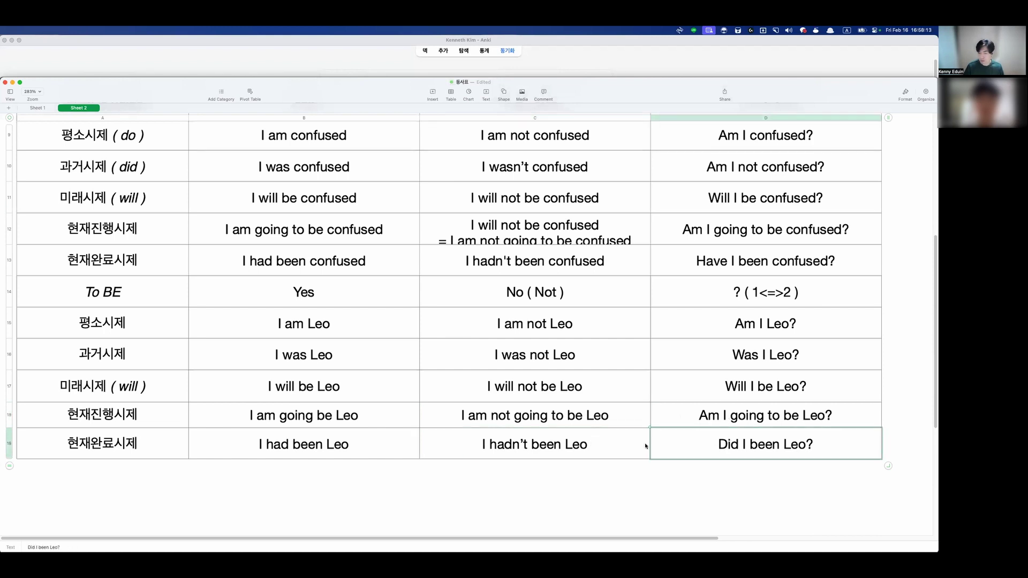
click(426, 435)
click(313, 429)
click(313, 423)
click(615, 415)
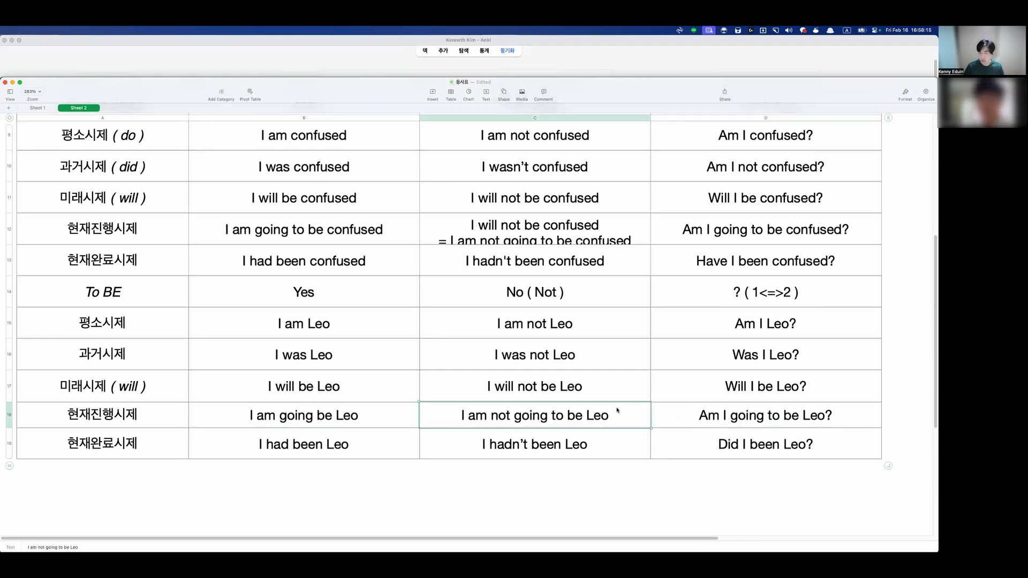
click(723, 444)
click(709, 415)
click(570, 440)
click(337, 414)
click(615, 412)
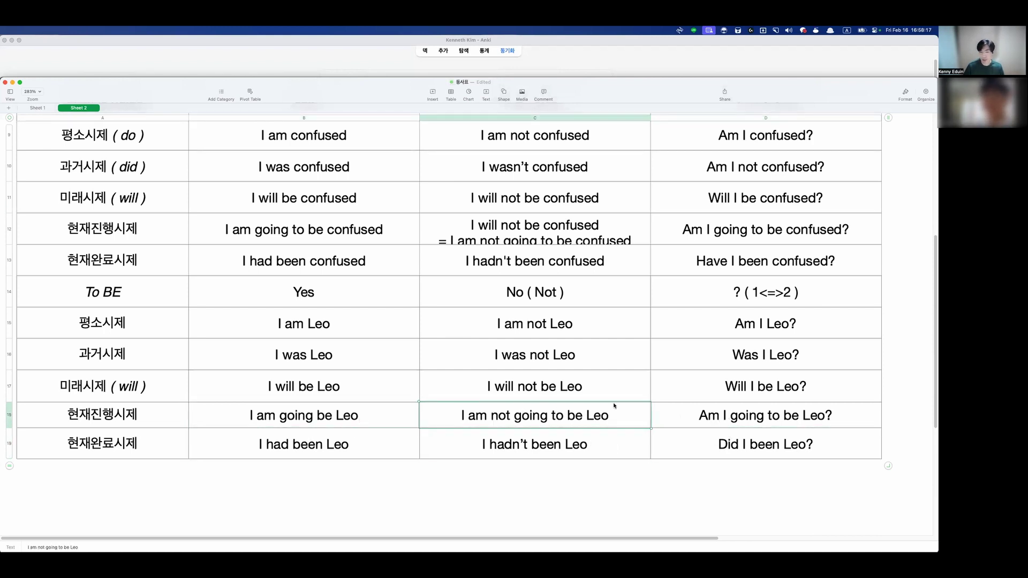
- Examine the future, progressive and perfect forms in the Passive voice and To BE sections, focusing on the negative and question columns
click(696, 383)
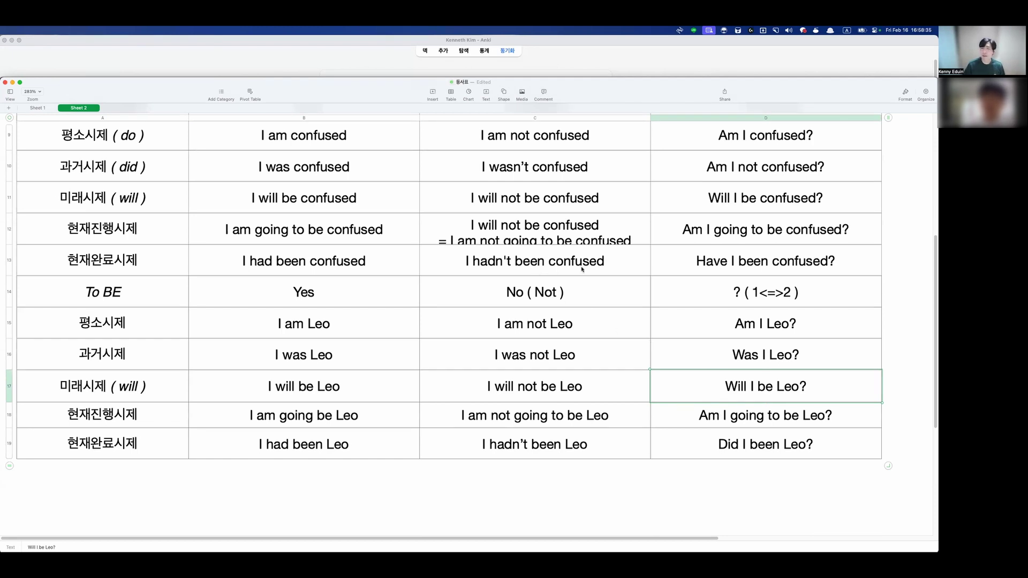
click(704, 273)
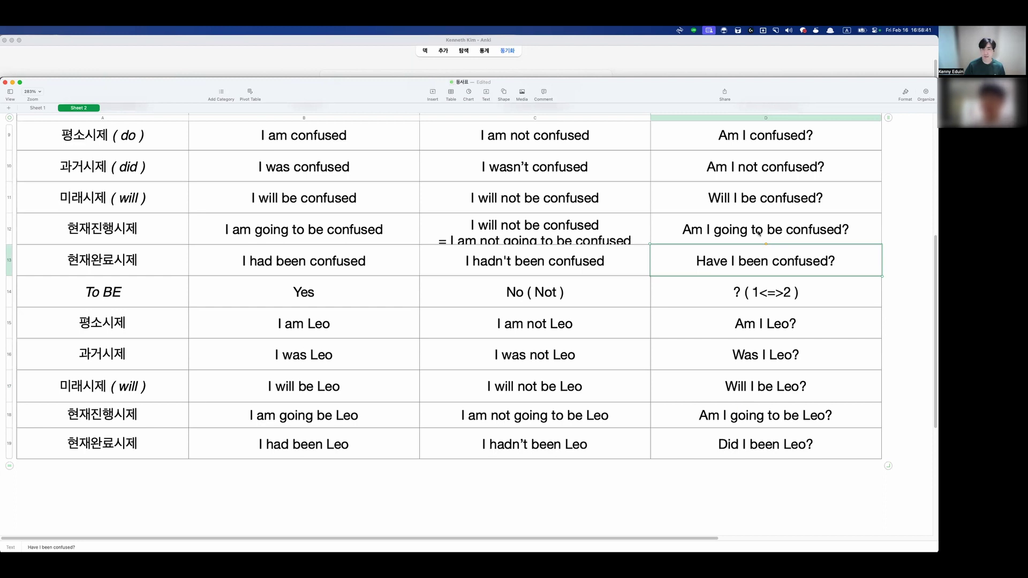
click(634, 235)
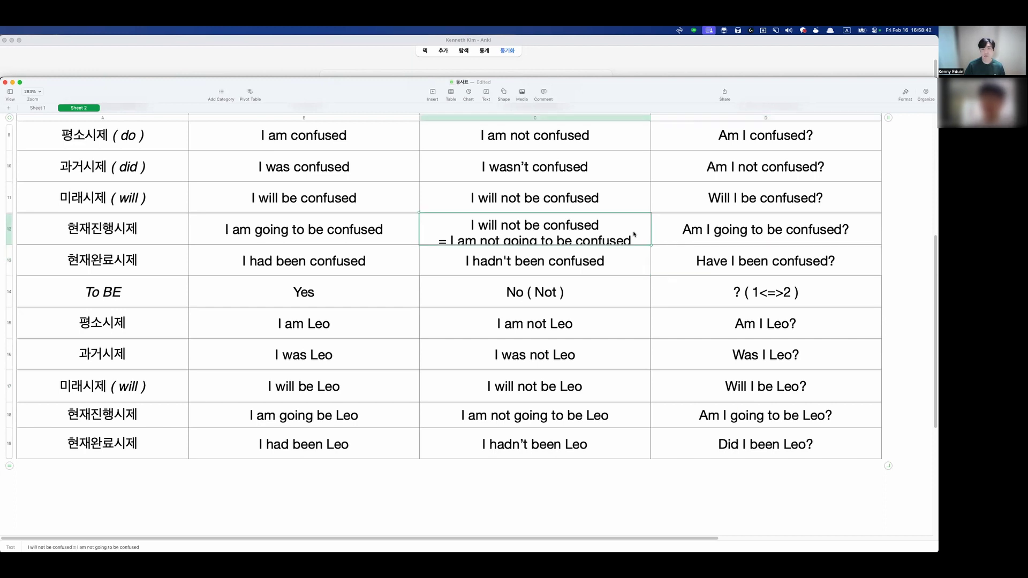
click(710, 200)
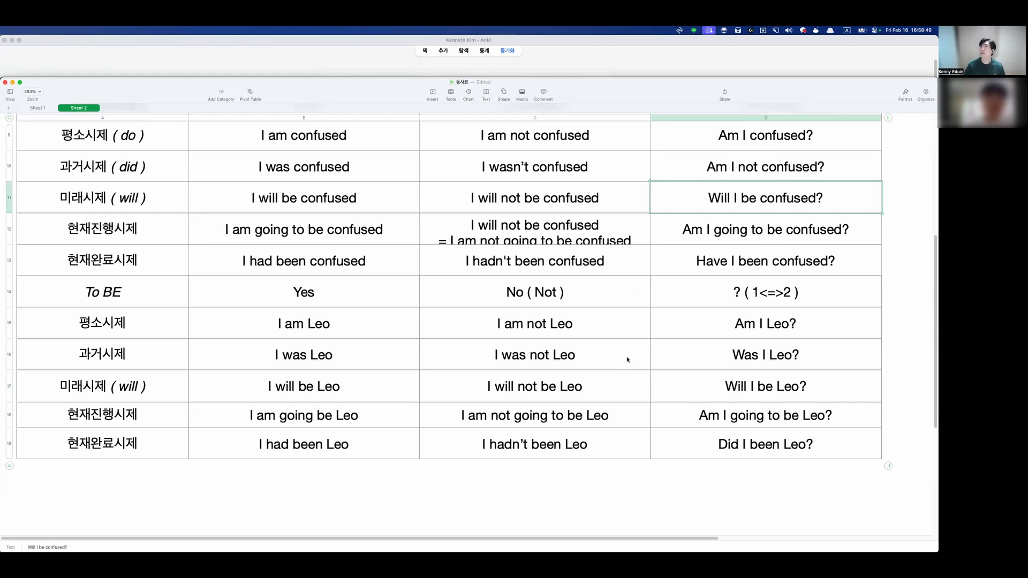
click(624, 260)
click(623, 236)
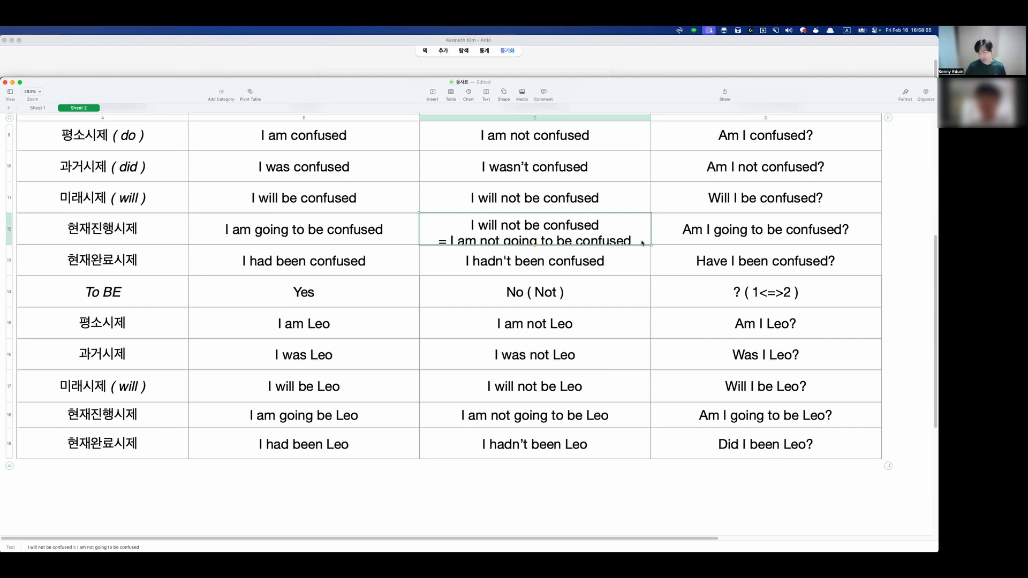
click(630, 436)
click(717, 440)
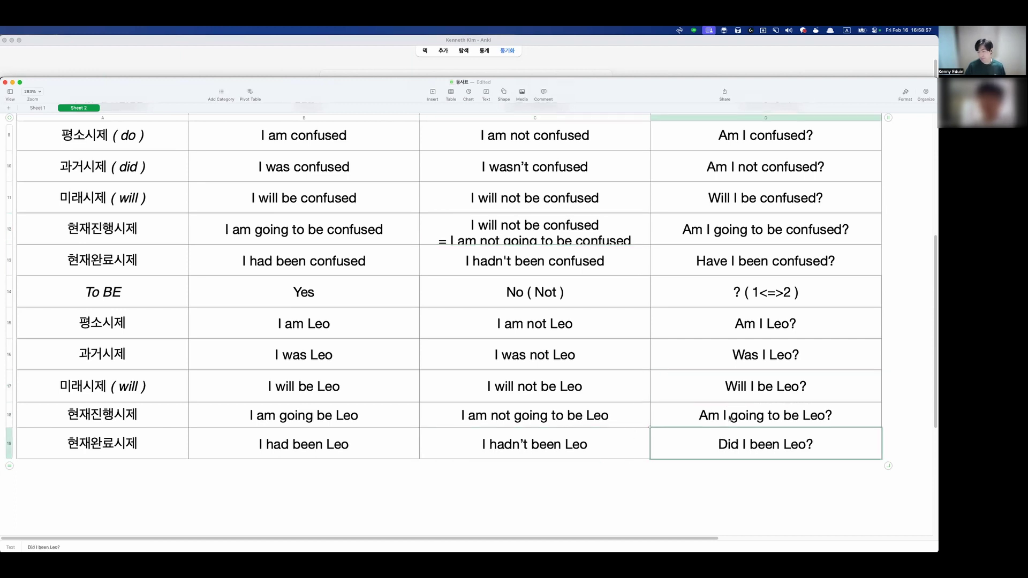
click(737, 399)
click(737, 416)
click(740, 397)
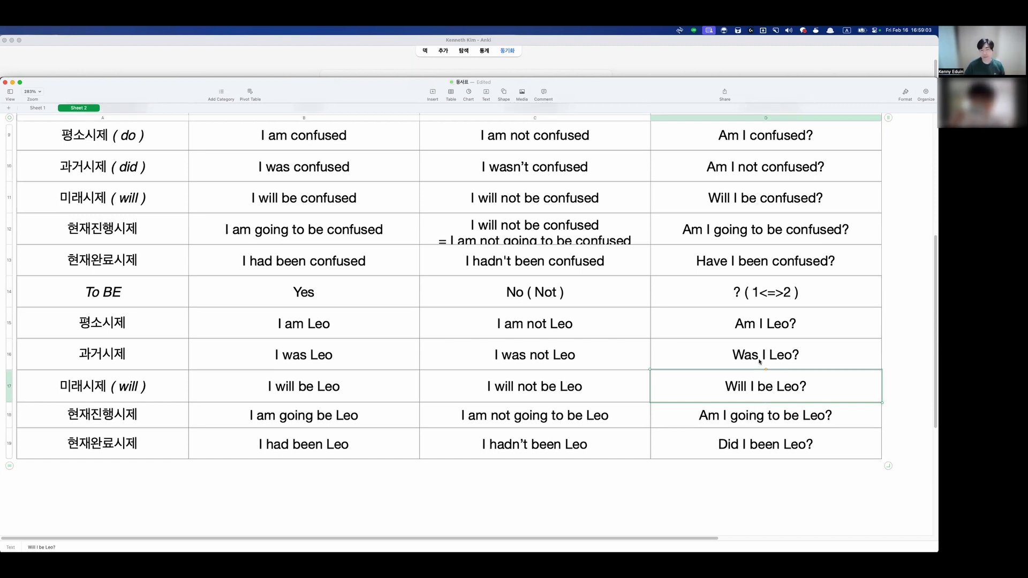
click(783, 325)
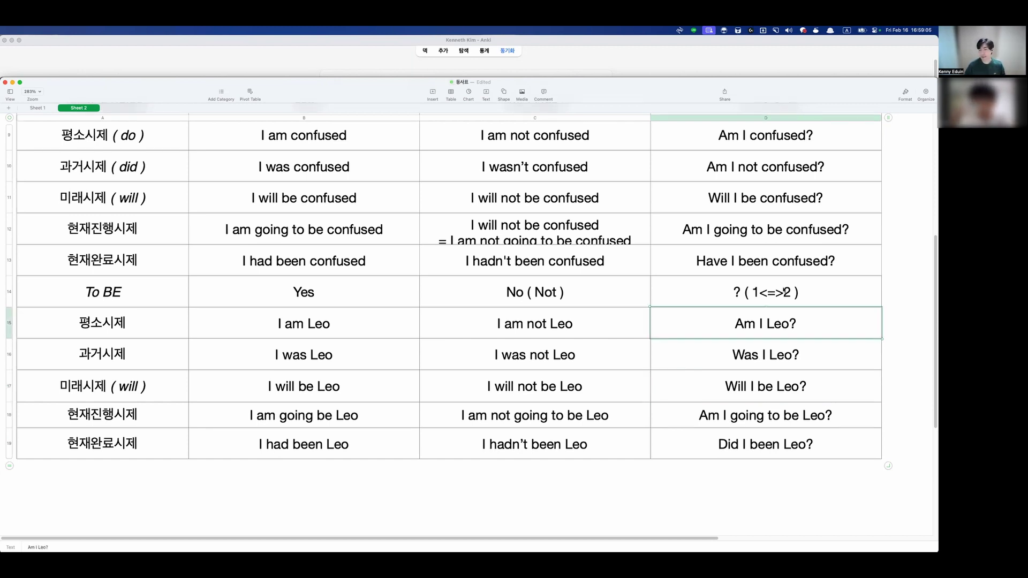
click(784, 292)
click(784, 261)
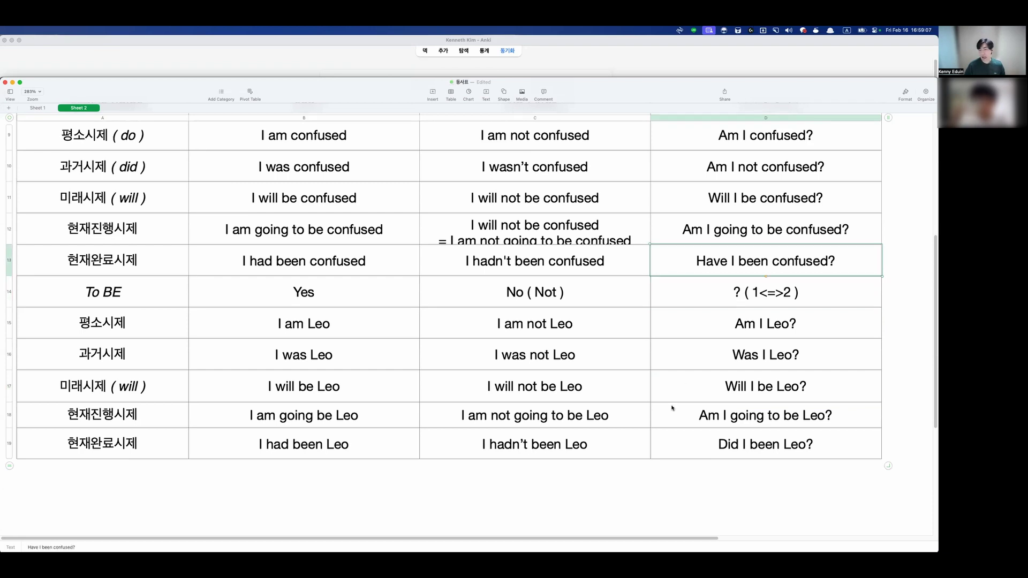
- Examine the affirmative and negative present and past forms of "wake up" in the Action section
scroll(672, 408, up, 5)
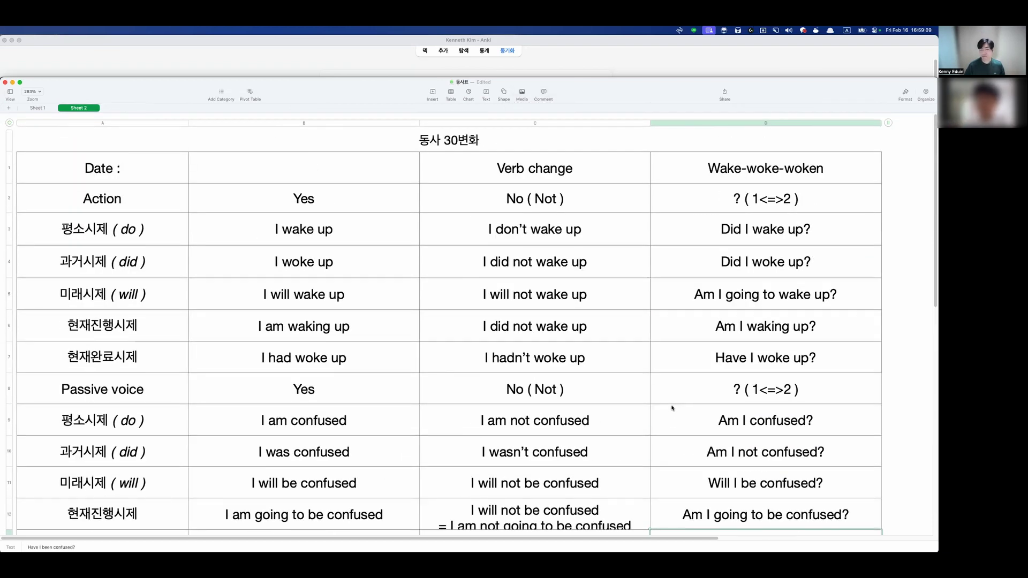
click(557, 232)
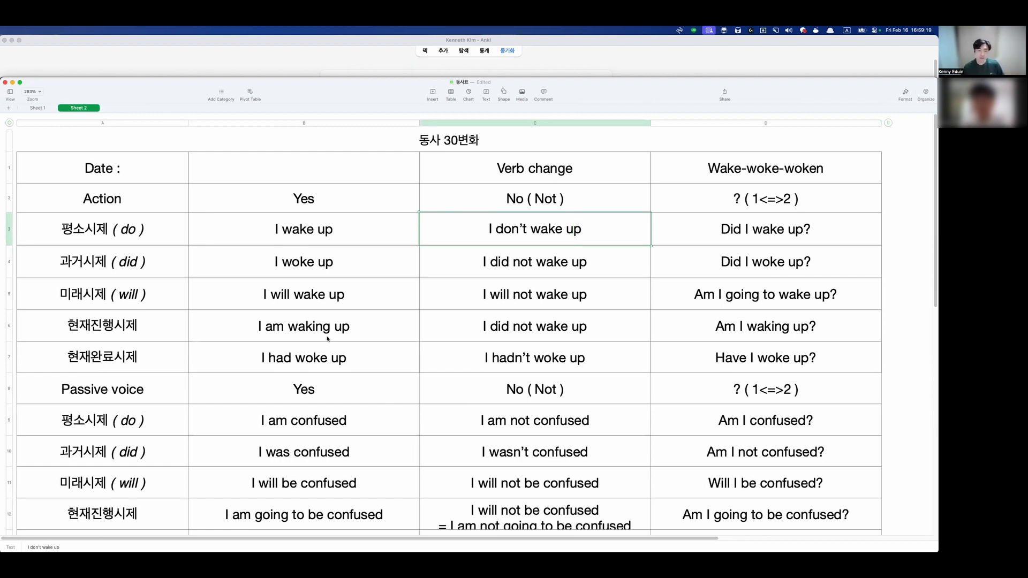
click(464, 308)
key(Up)
key(Up)
key(Left)
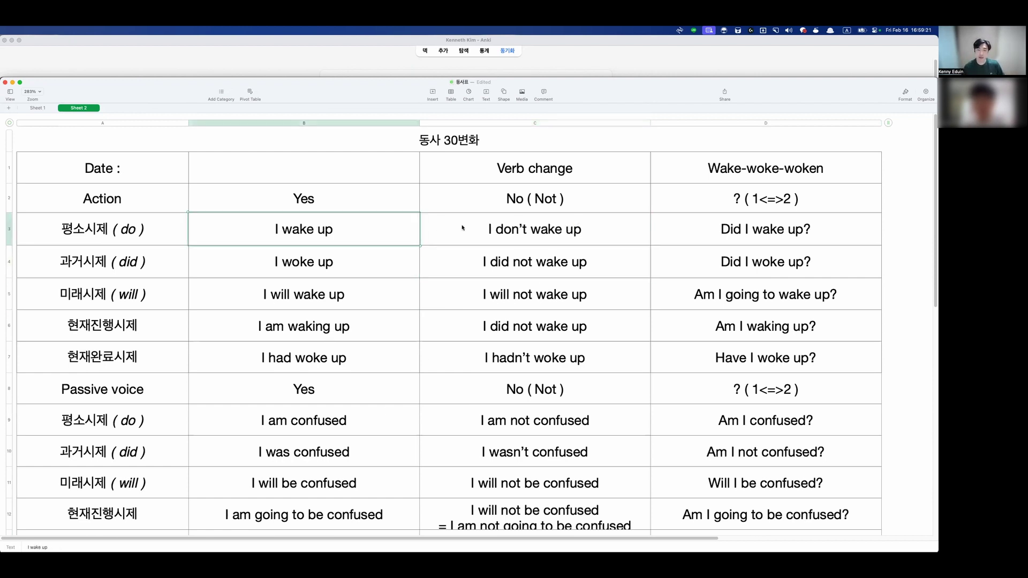
key(Right)
click(488, 266)
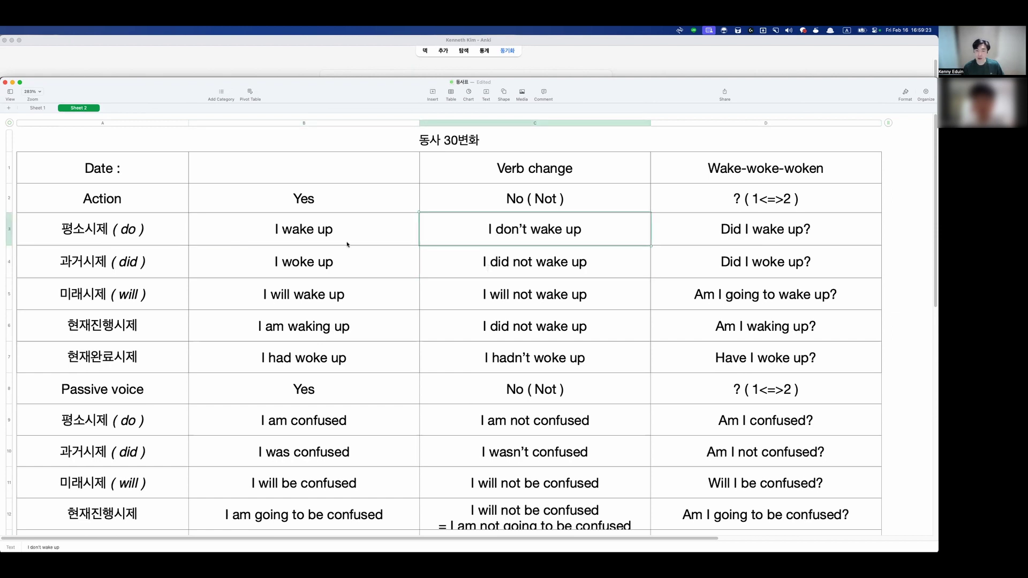
click(371, 229)
key(Right)
key(Down)
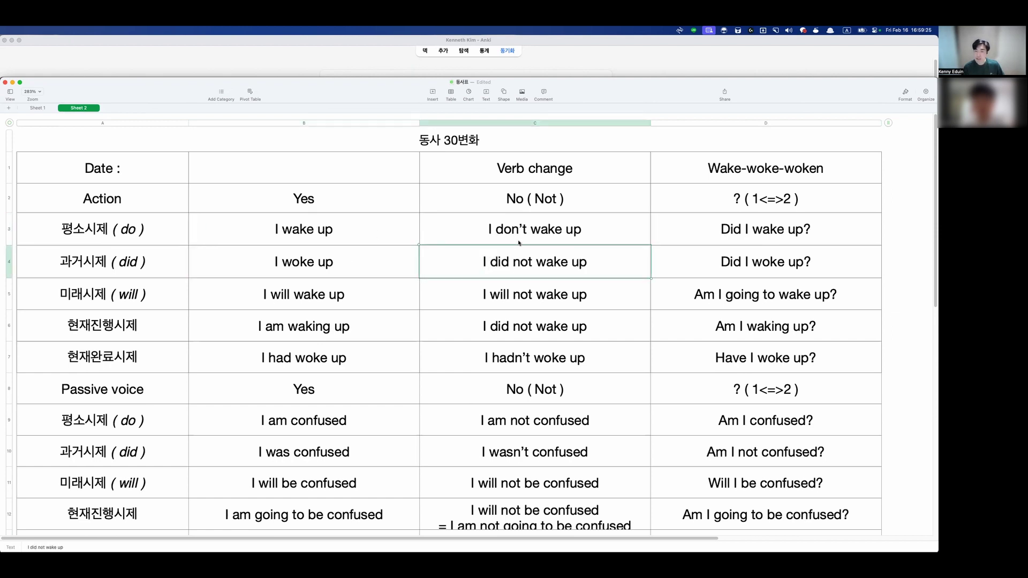
key(Up)
- Examine the future, present progressive and present perfect question forms of "wake up" in the Action section
scroll(564, 398, down, 3)
key(Down)
key(Down)
key(Down)
key(Right)
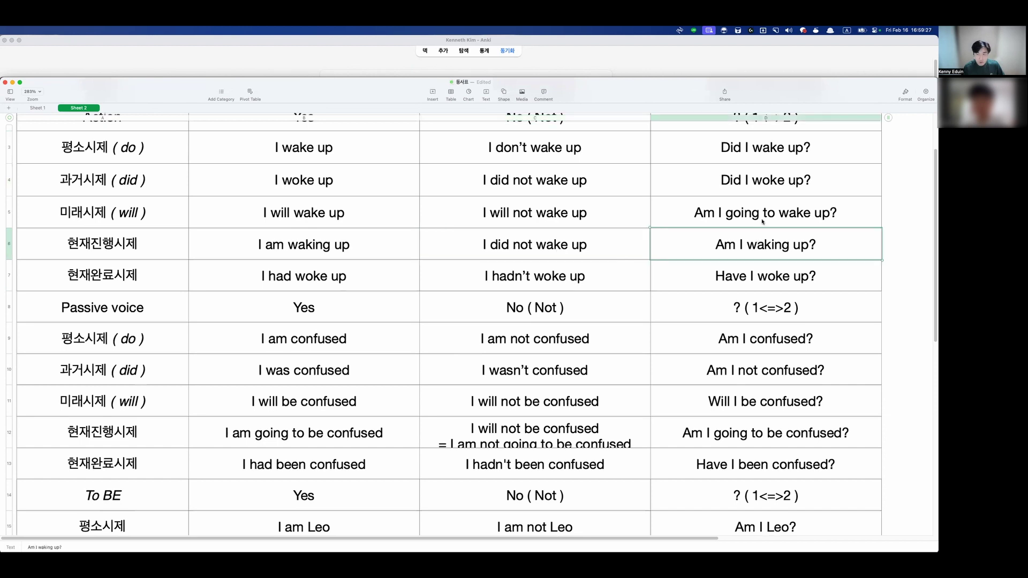
key(Down)
key(Up)
key(Up)
key(Down)
key(Down)
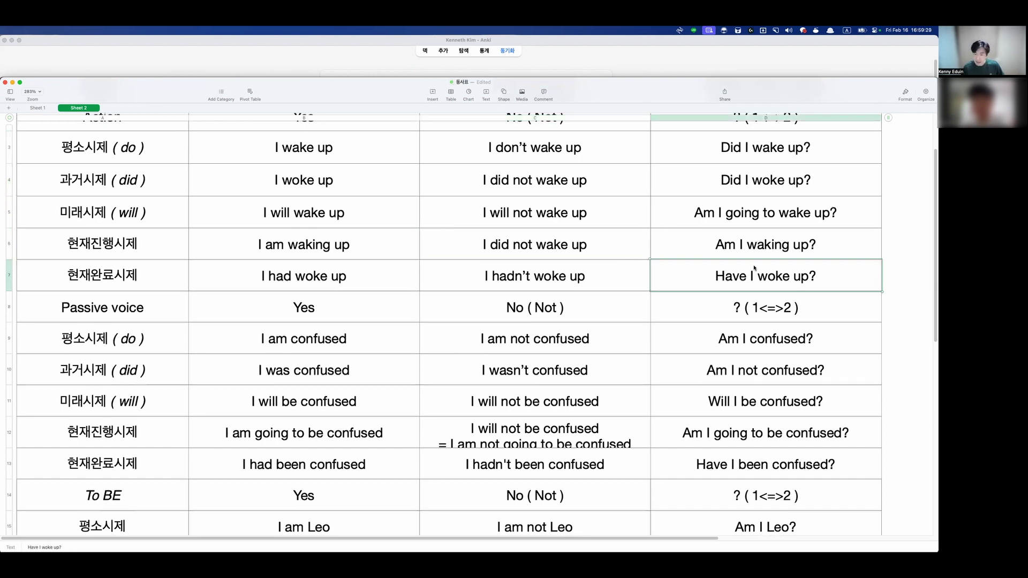
click(756, 220)
key(Down)
key(Down)
key(Up)
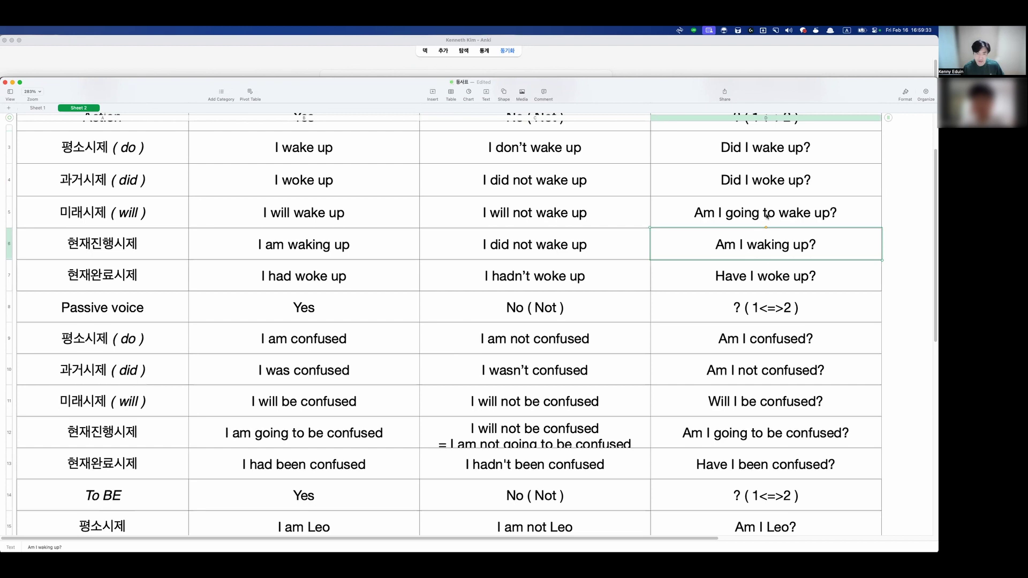
key(Up)
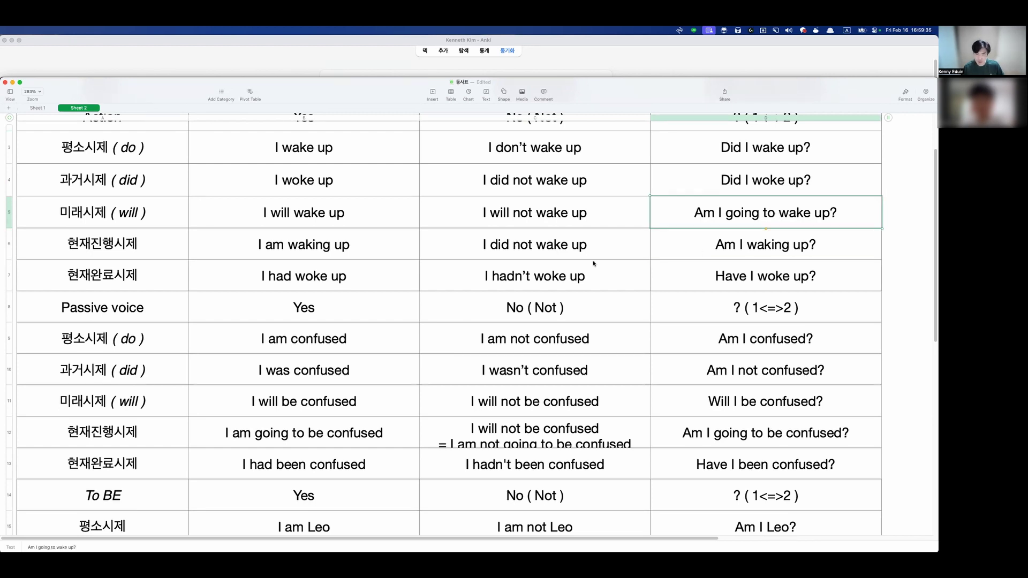
key(Down)
key(Down)
key(Left)
key(Right)
key(Up)
key(Left)
key(Down)
click(678, 281)
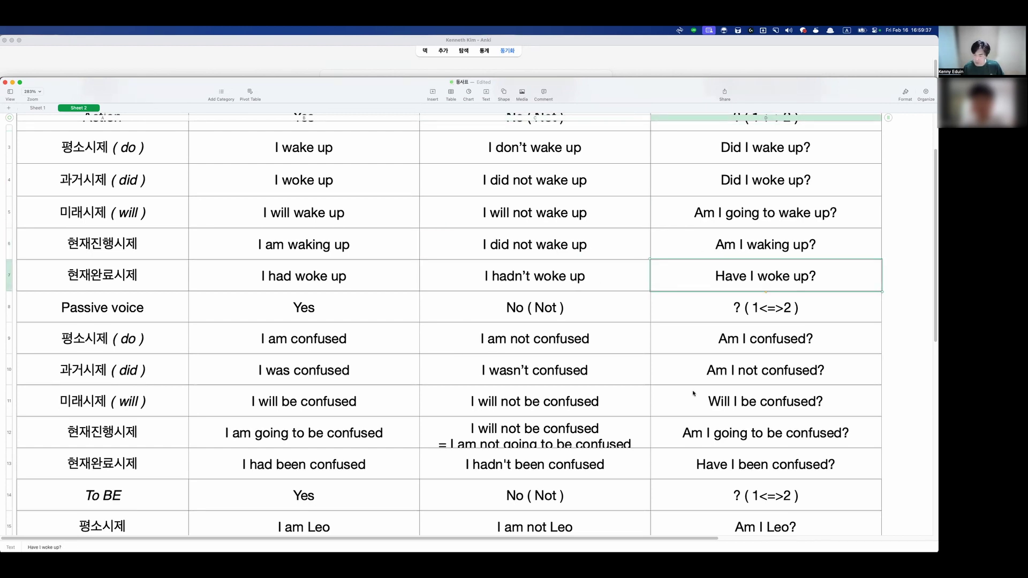
- Examine the question forms of the future, present progressive and present perfect rows in the To BE section
scroll(695, 390, down, 5)
click(703, 410)
click(709, 382)
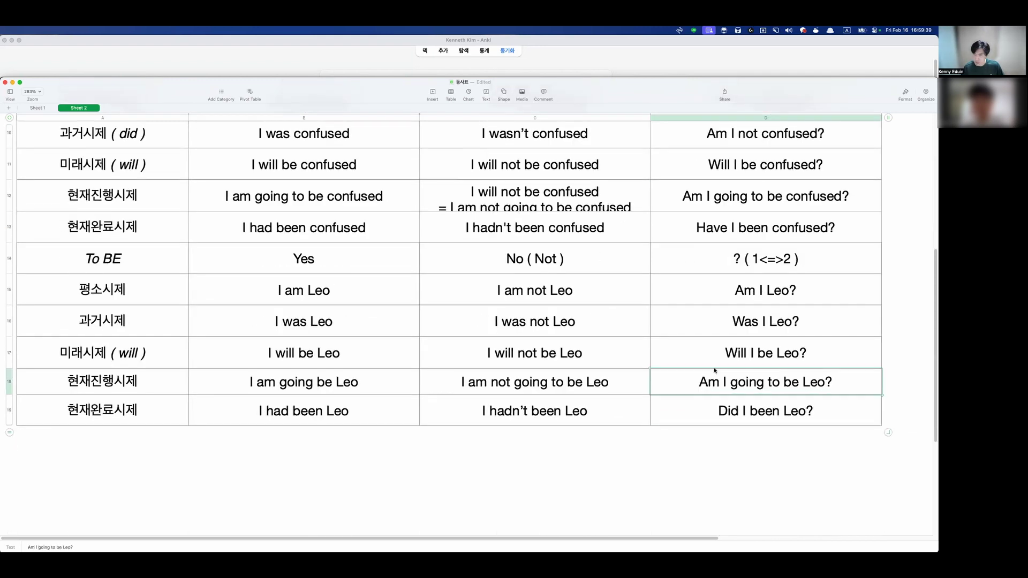
click(722, 358)
click(725, 403)
click(733, 365)
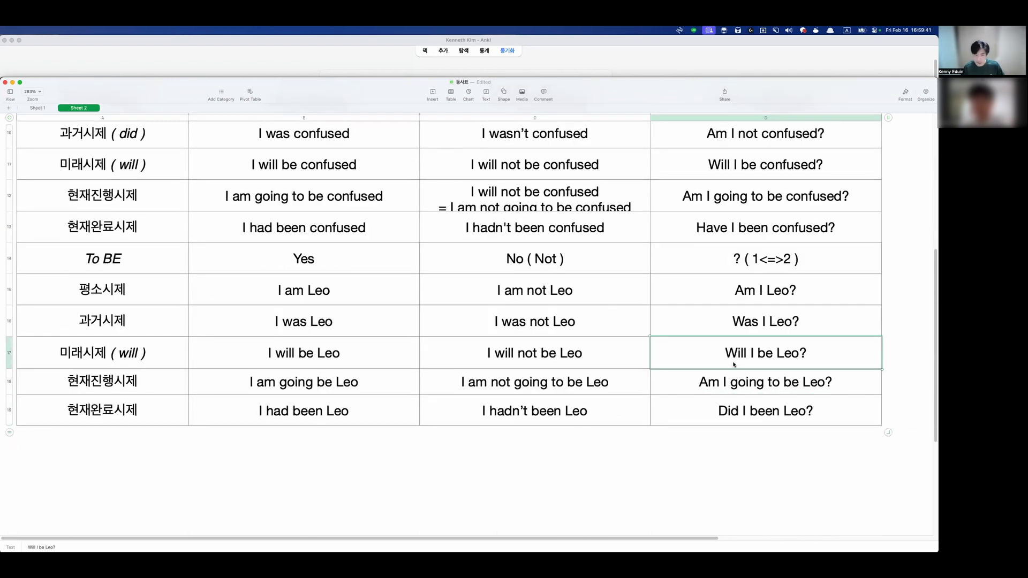
- Switch back to Quizlet, open the set 영어문장 퀵드로우 ( 완료 ) and start a 10-question written test answered in English
scroll(535, 378, up, 10)
key(super+Tab)
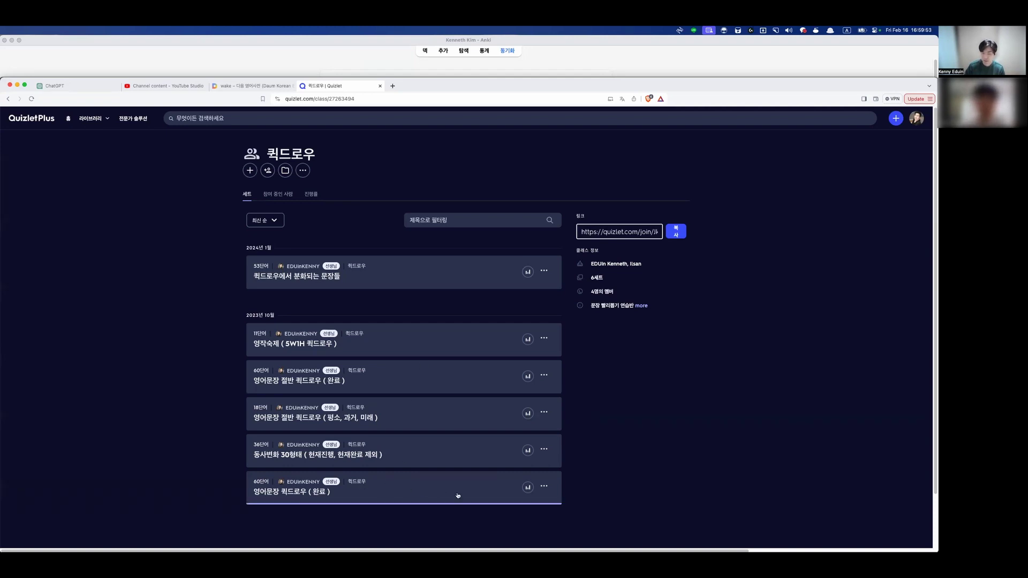
click(308, 491)
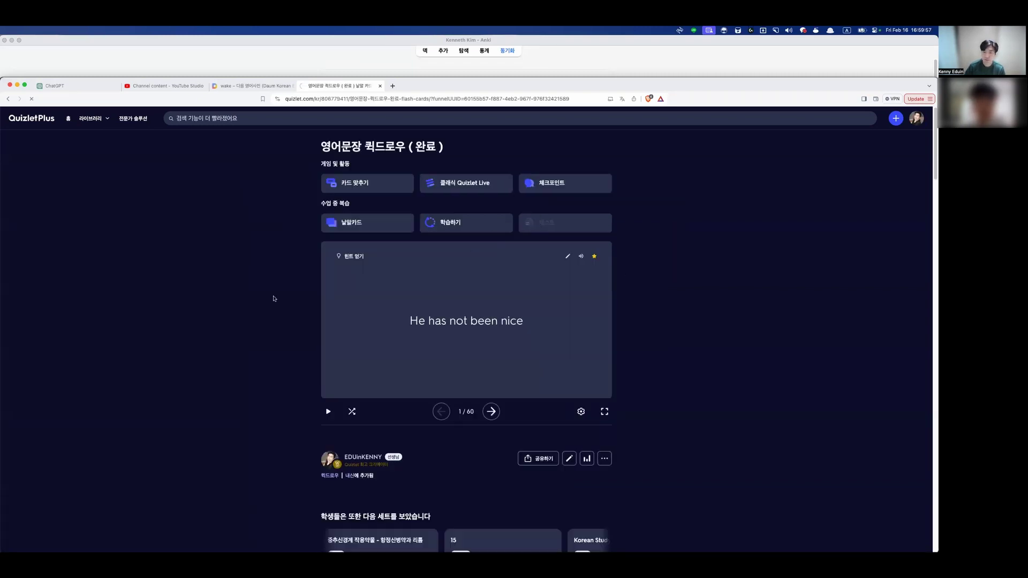
click(562, 222)
click(586, 360)
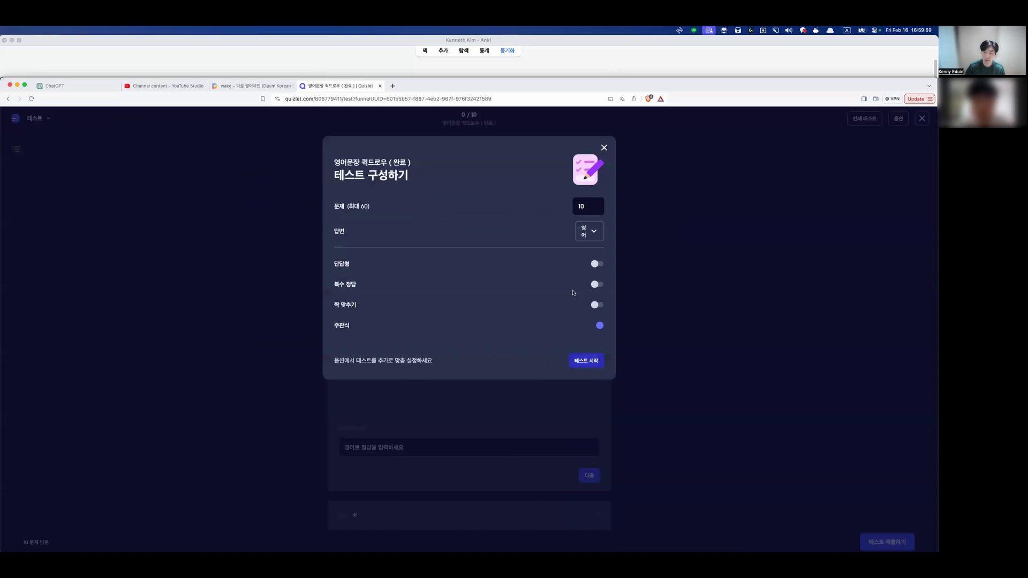
- Enlarge the test page until the first question card nearly fills the window's width
key(super+plus)
key(super+plus)
key(super+plus)
key(super+plus)
key(super+plus)
key(super+plus)
key(super+plus)
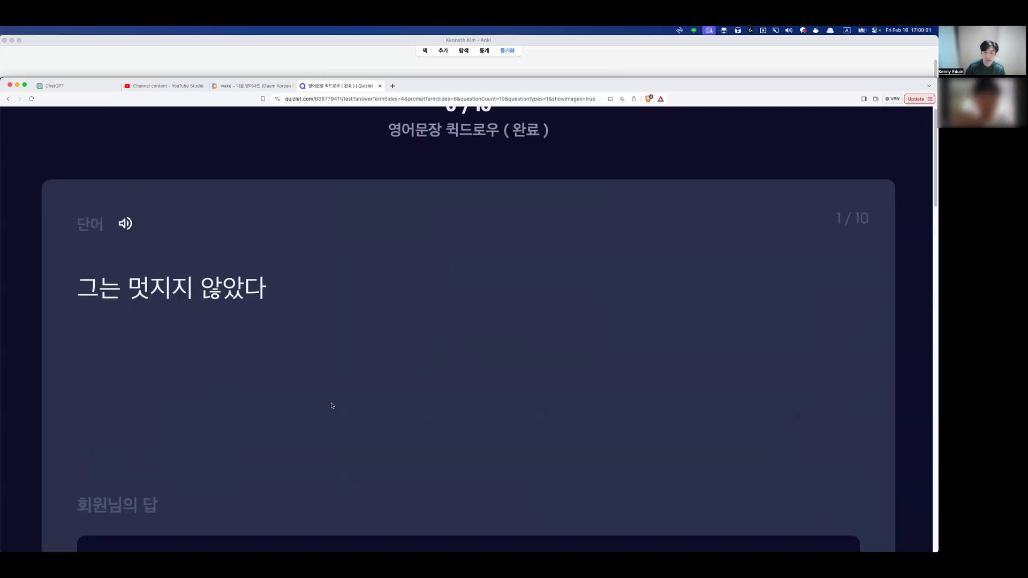
- Compare the first test question with the past-tense forms in the Numbers verb table, and return to the Quizlet test
key(super+Tab)
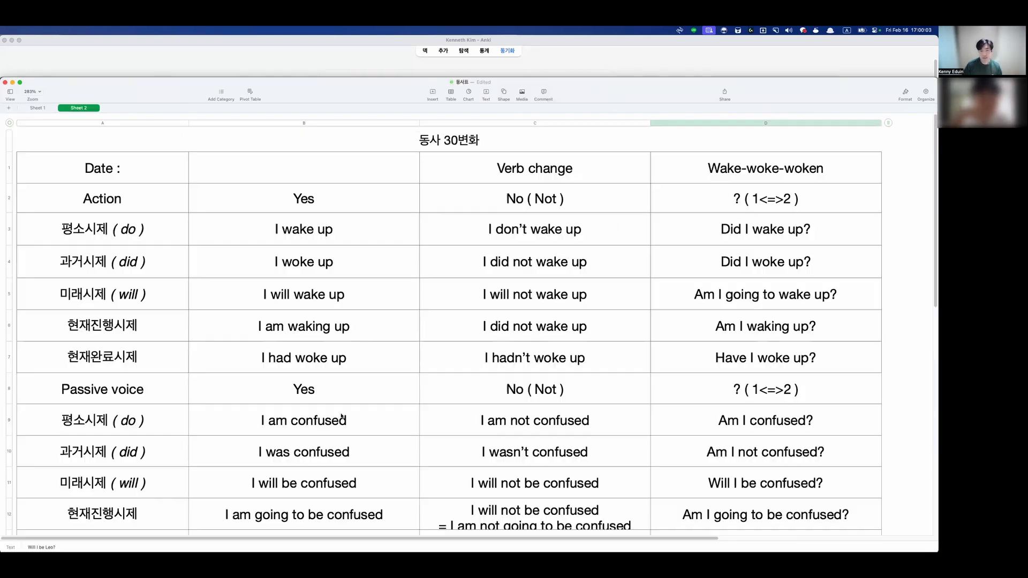
click(438, 332)
click(535, 264)
click(730, 268)
key(super+Tab)
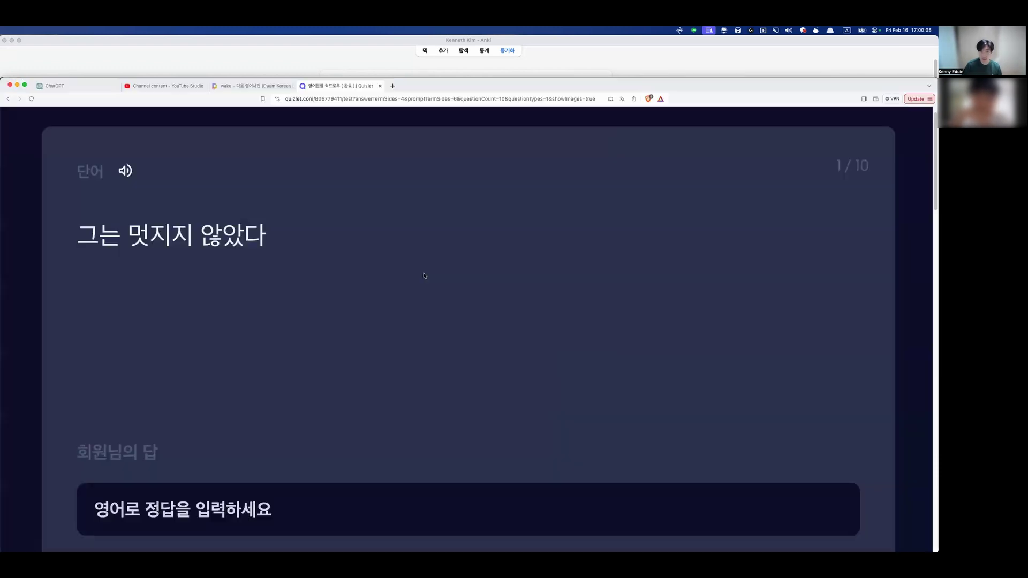
key(super+Tab)
key(super+Tab)
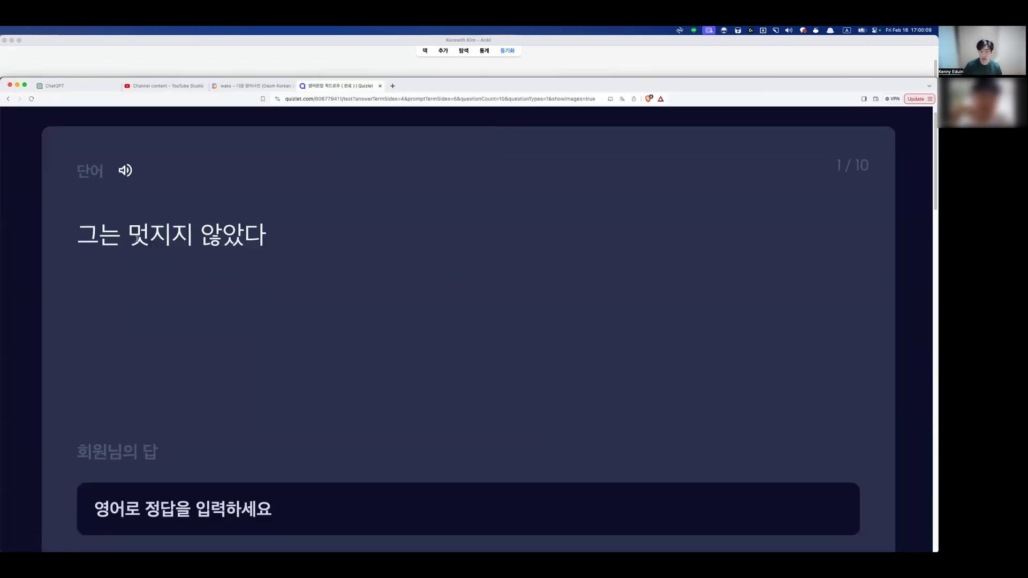
- Highlight the Korean sentence of question 1 and place the cursor in its English answer field
drag(75, 237, 294, 236)
click(248, 464)
click(249, 487)
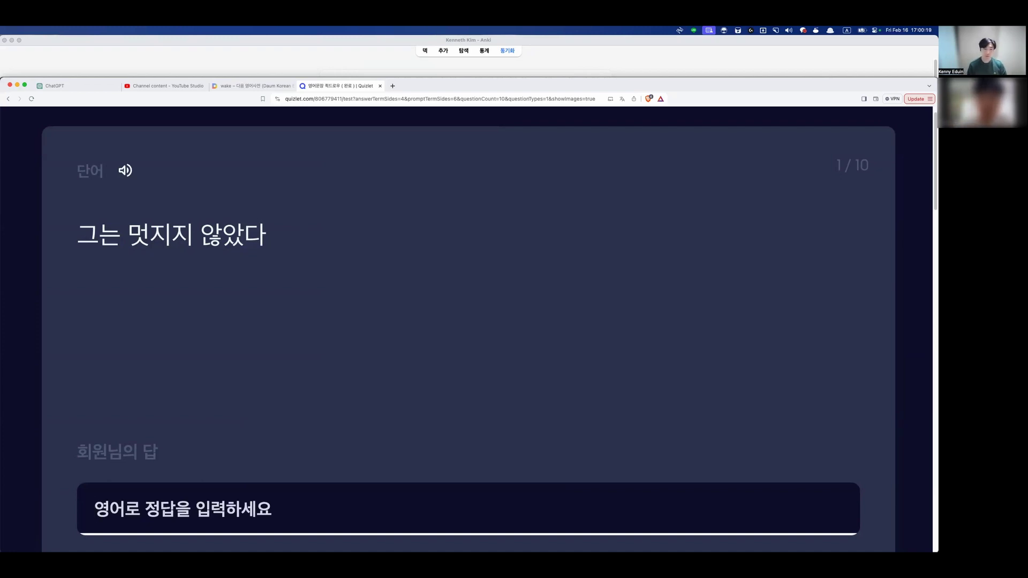
- Answer question 1 of the test with "he wasn't nice" and question 2 with "will he learn korean"
text(he w)
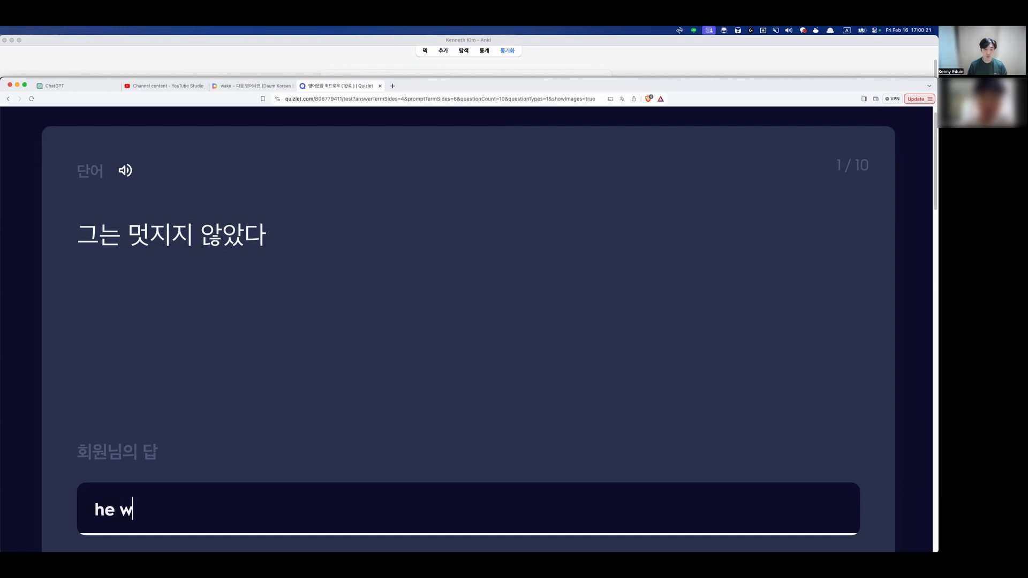
text(asn't nice)
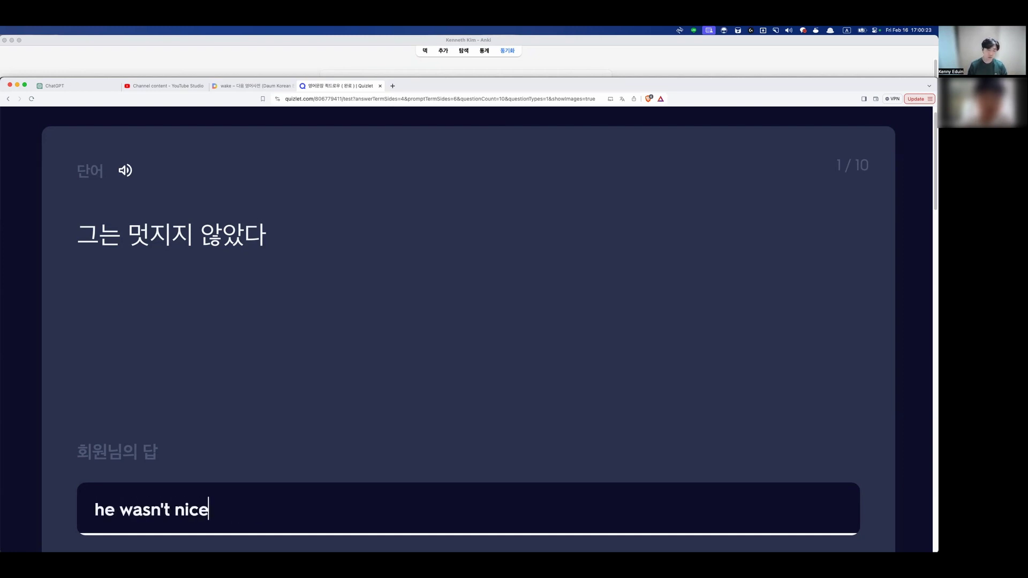
key(Return)
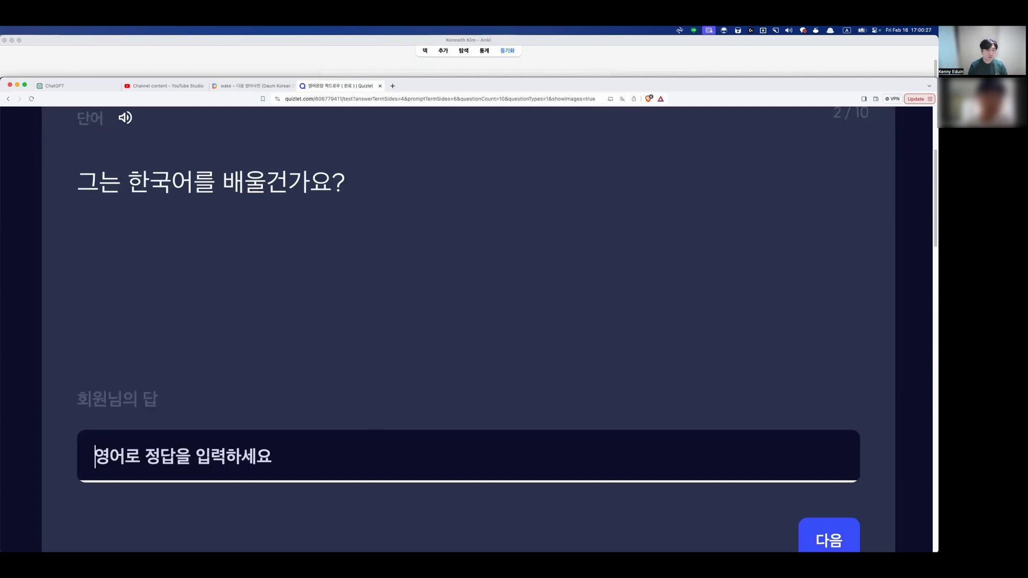
text(will he learn )
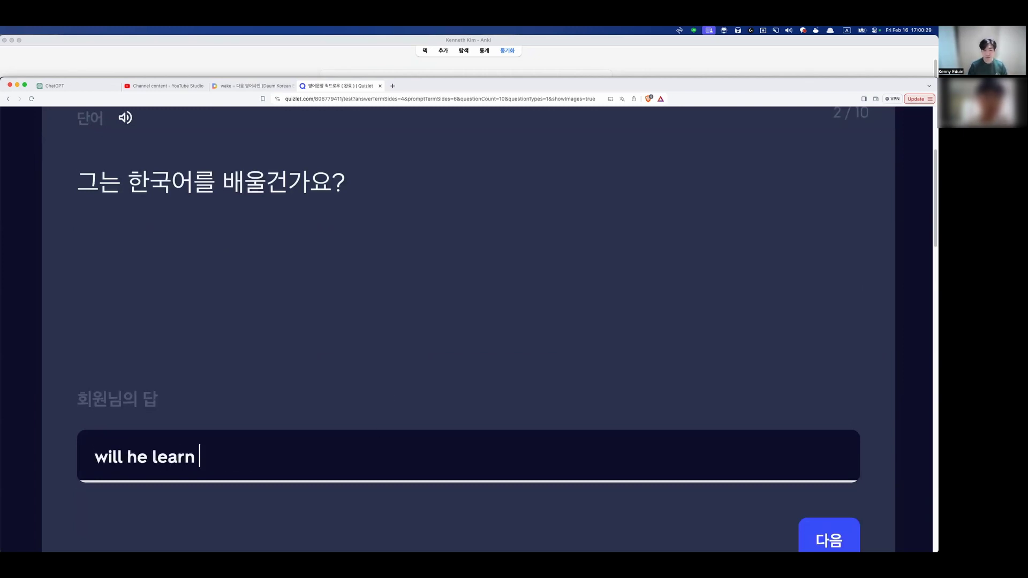
text(korean)
key(Return)
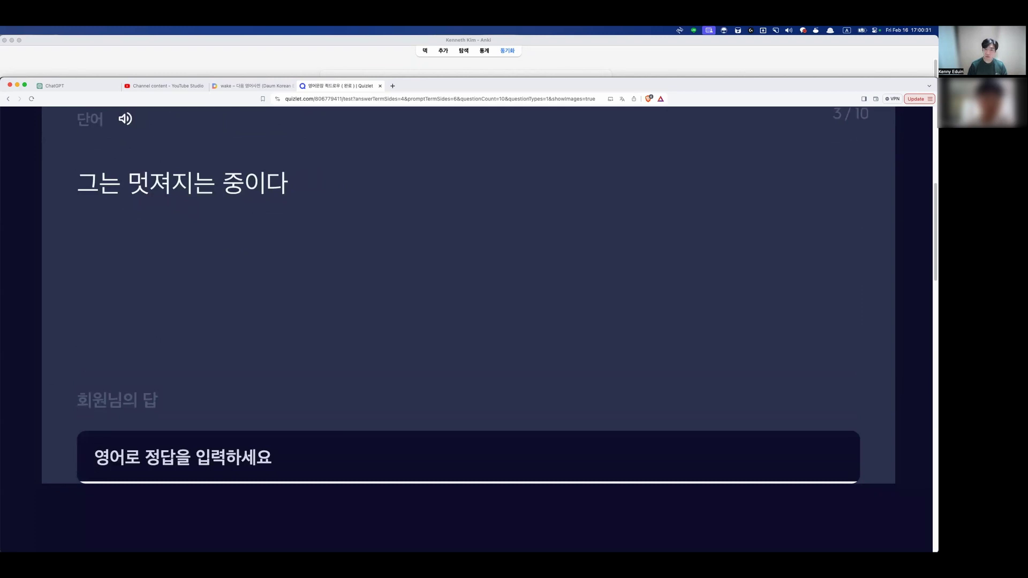
- Answer question 3 with "he is being nice" and question 4 with "he is not nice"
text(he is being no)
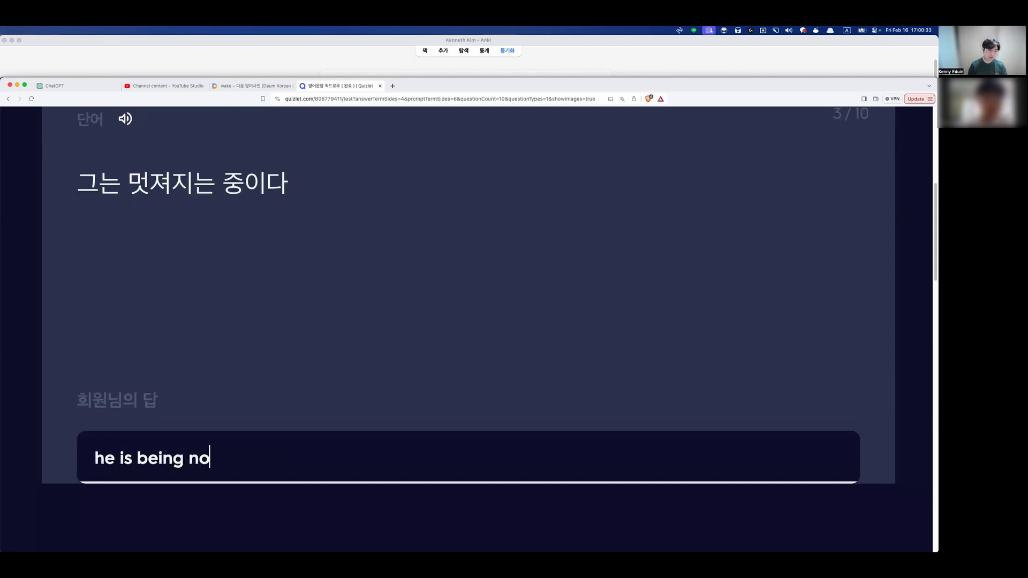
key(BackSpace)
text(ice)
key(Return)
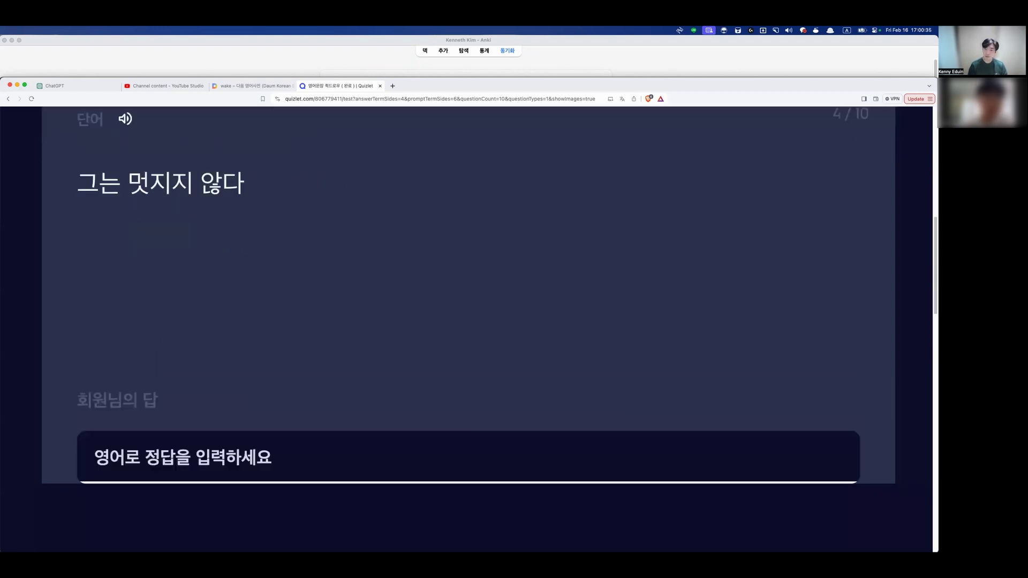
text(he is not no)
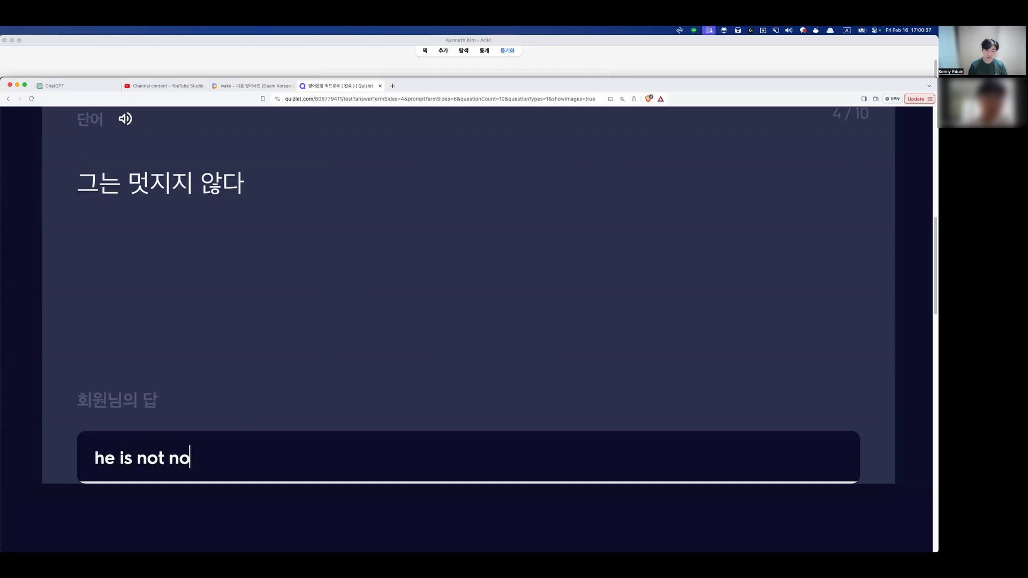
key(BackSpace)
text(ice)
key(Return)
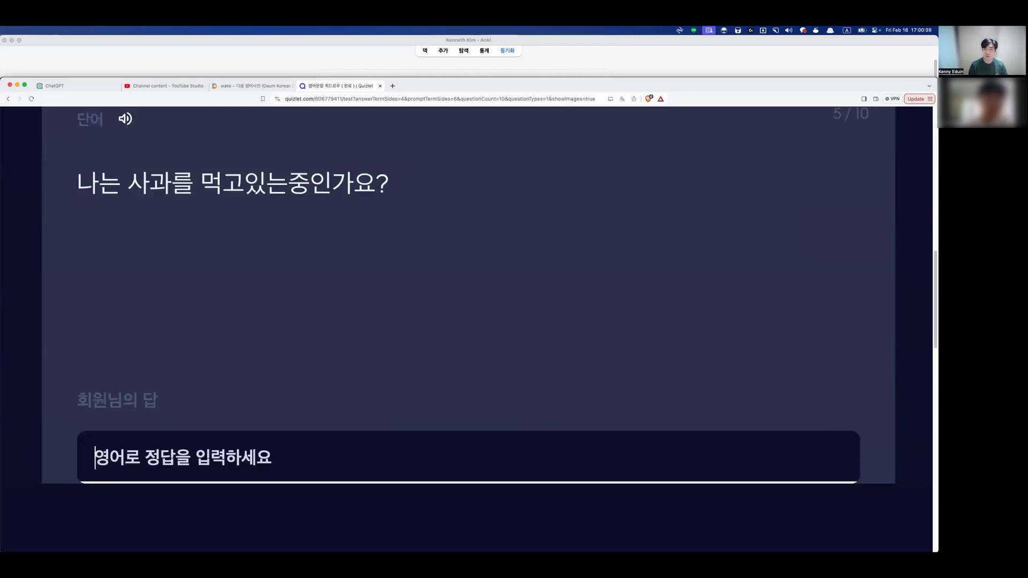
- Answer question 5 with "am I eating apples" and question 6 with "did he learn Korean"
text(am I )
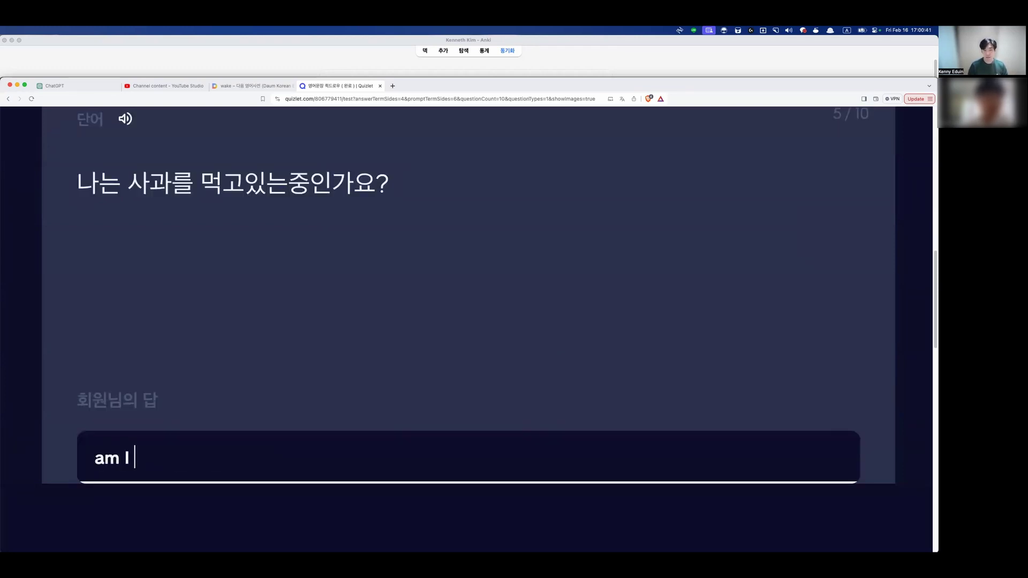
text(eating apples?)
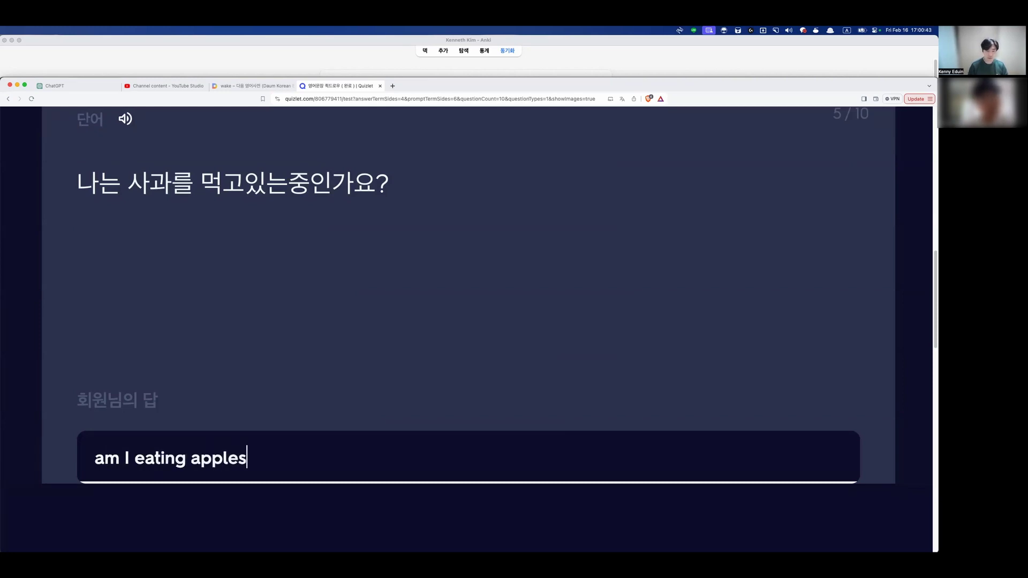
key(Return)
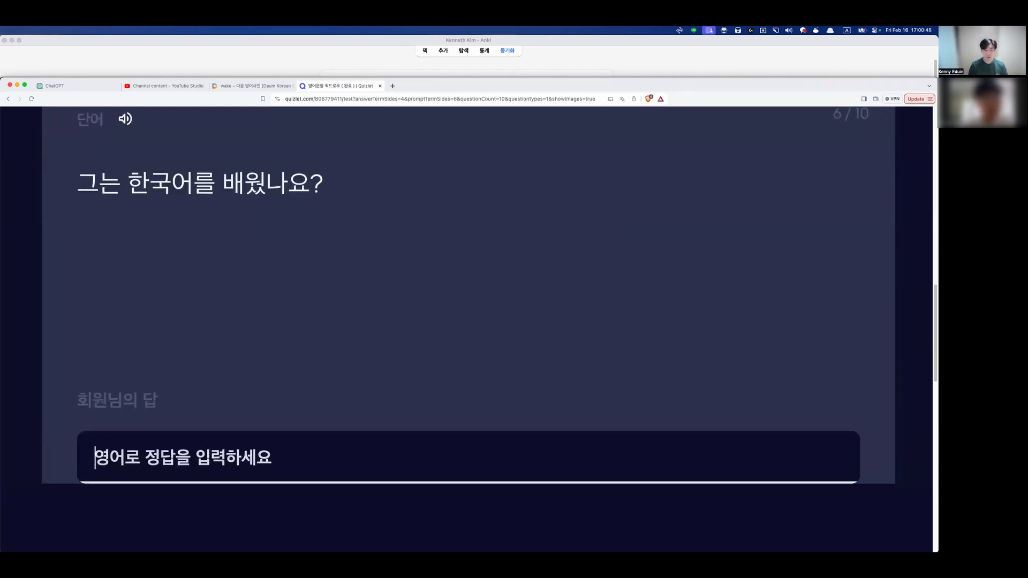
text(did he learn Korean)
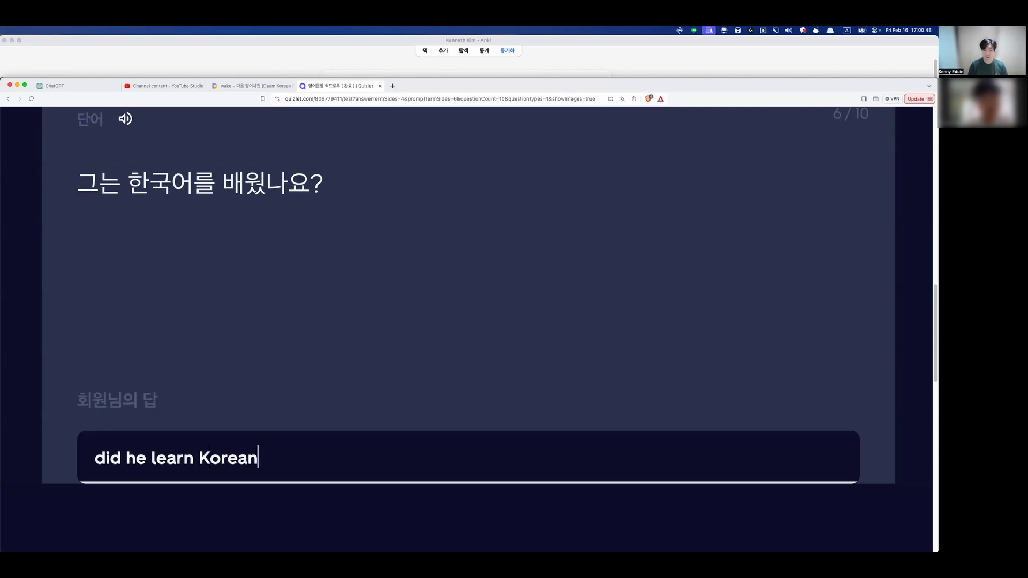
key(Return)
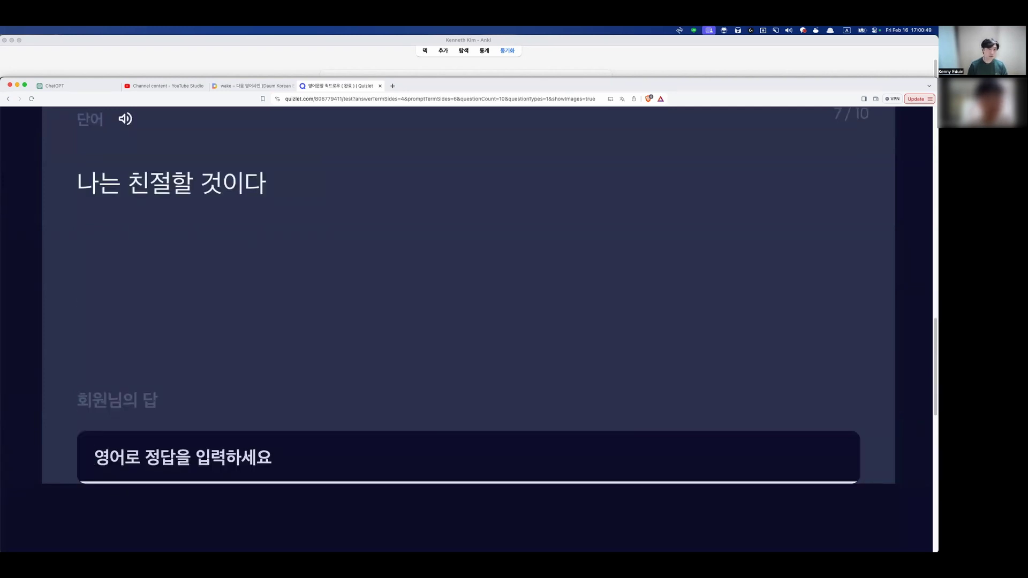
- Answer question 7 with "I will be kind" and question 8 with "i will eat apples"
text(I will be kind)
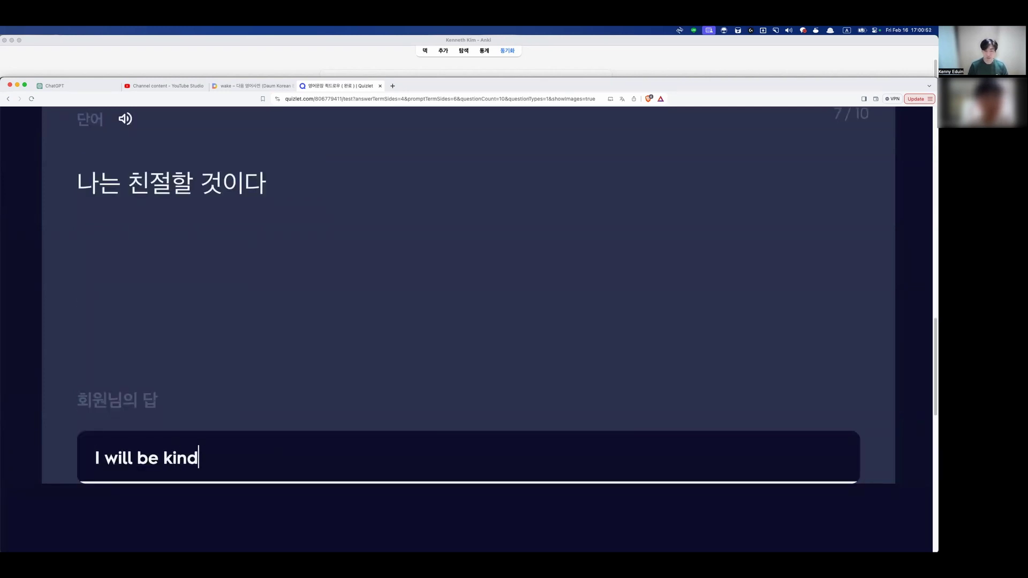
key(Return)
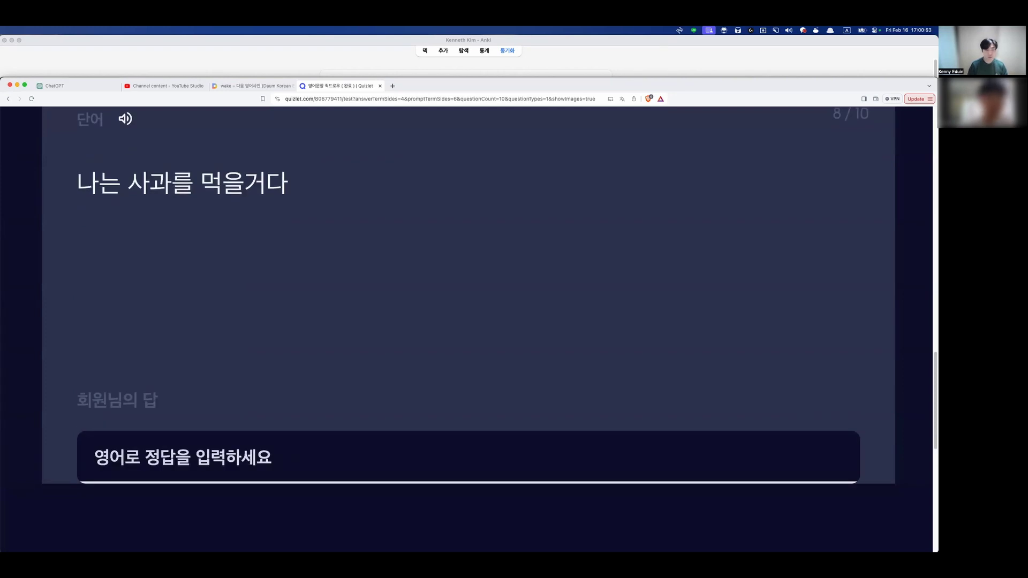
text(i will eat apples)
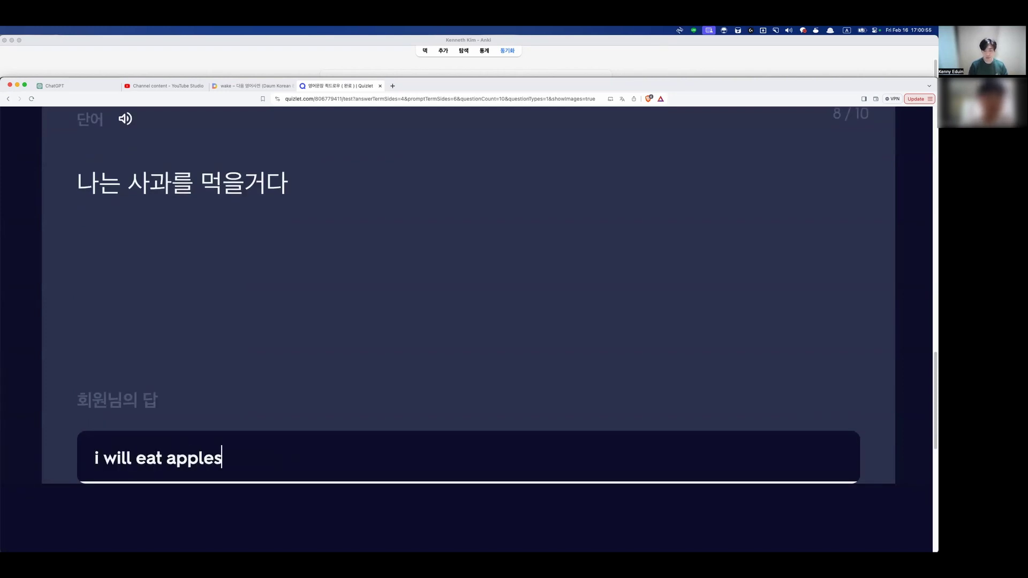
key(Return)
- Answer question 9, 나는 사과를 먹었나요?, with "did i eat apples"
text(did )
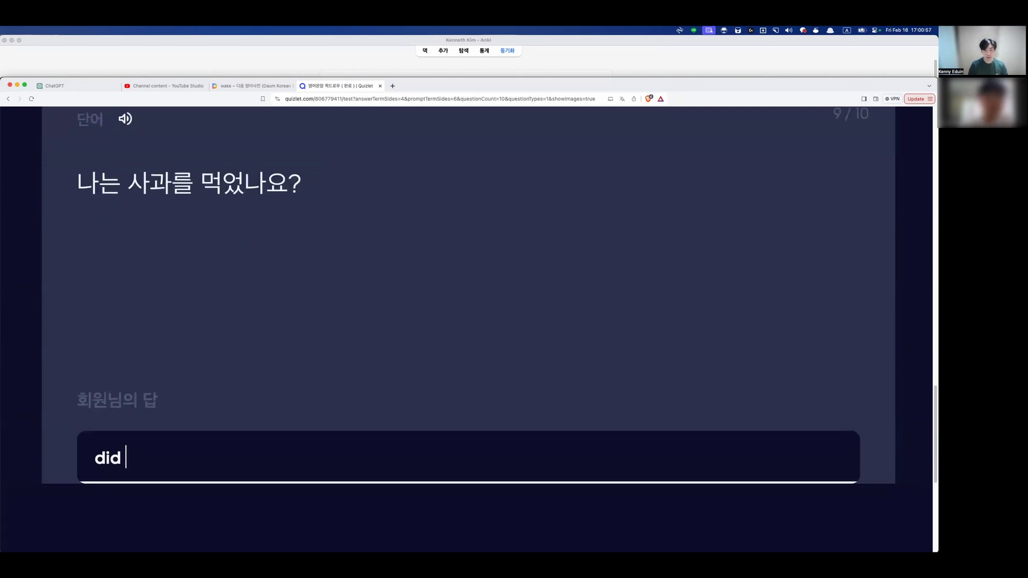
text(i eat apples)
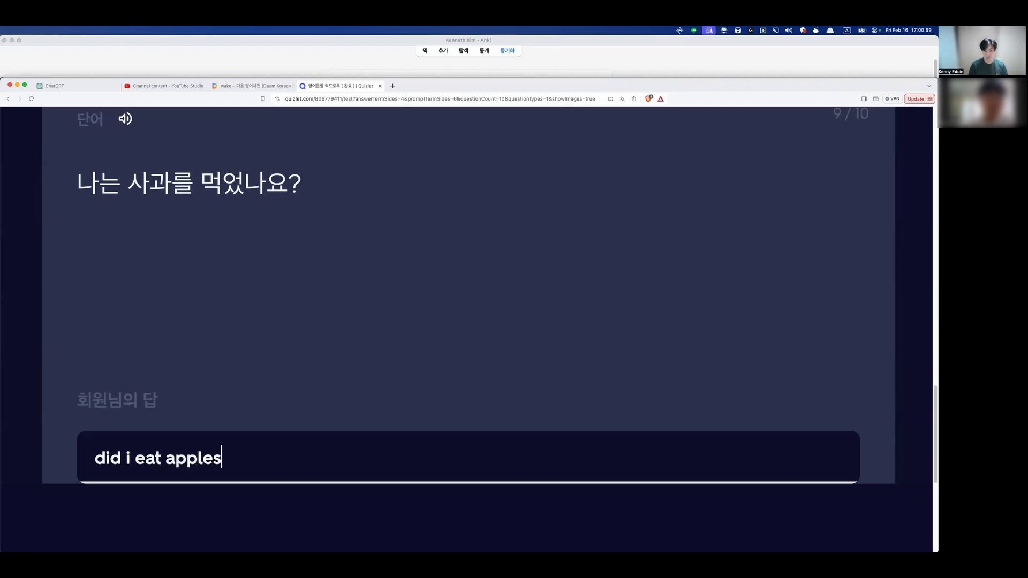
key(Return)
- Answer question 10, 나는 친절해왔다, with "i have been kind" and submit the test for grading
text(i ahve)
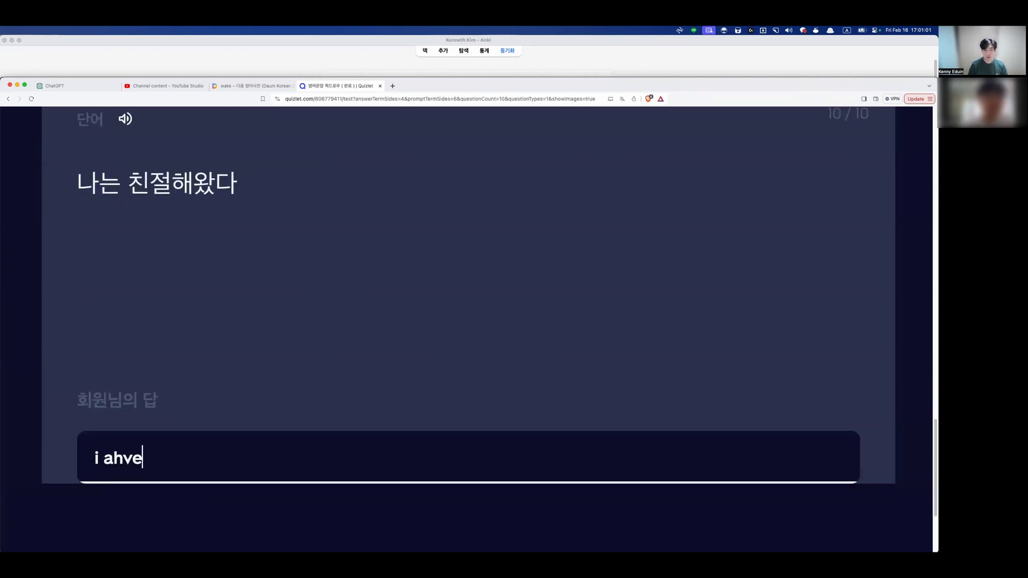
key(BackSpace)
key(BackSpace)
key(BackSpace)
key(BackSpace)
key(BackSpace)
text(have been kind)
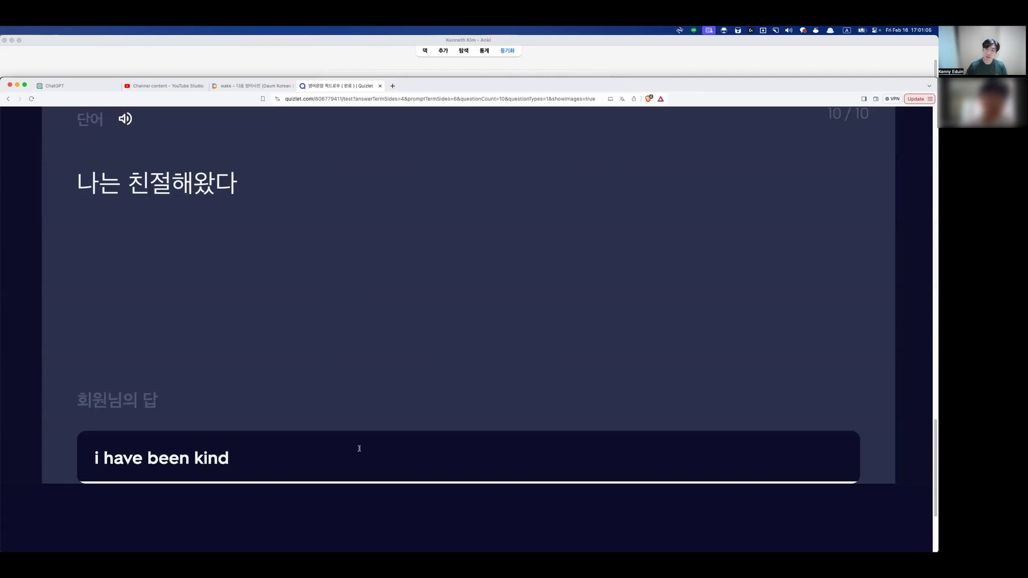
key(Return)
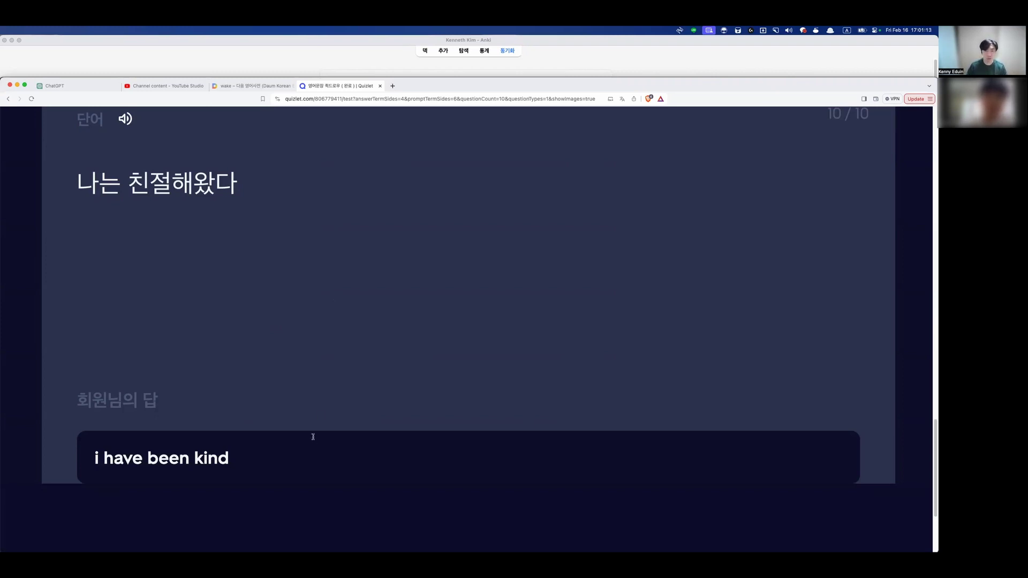
key(Return)
key(Return)
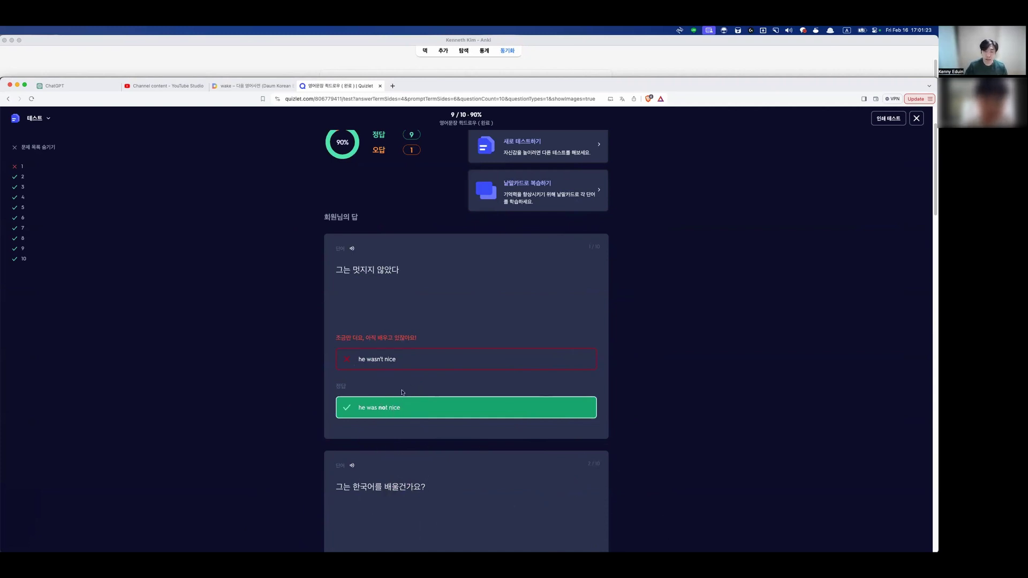
- Review the graded answer to question 1 and the overall test score
scroll(389, 409, up, 5)
scroll(250, 204, up, 3)
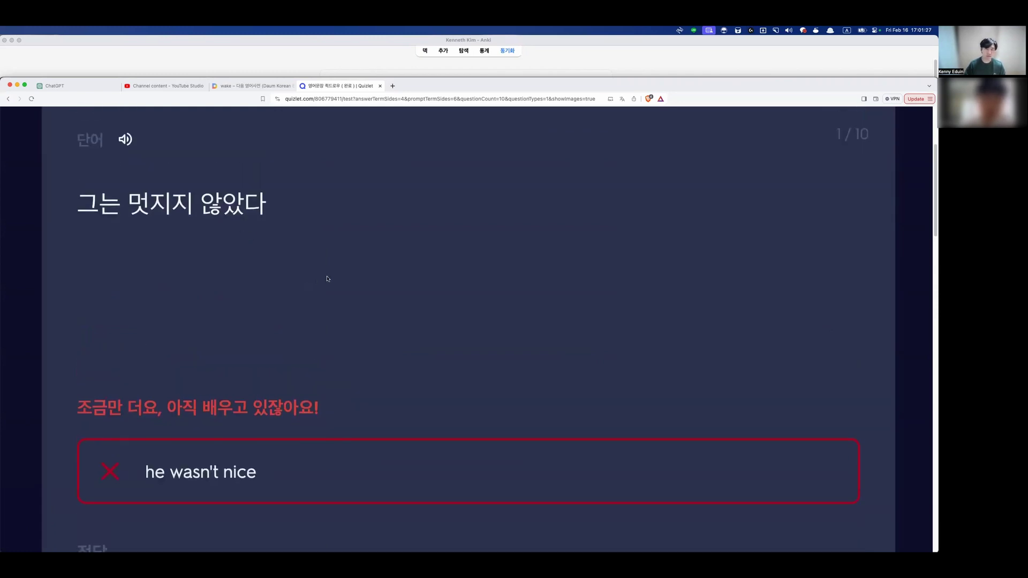
scroll(327, 279, up, 8)
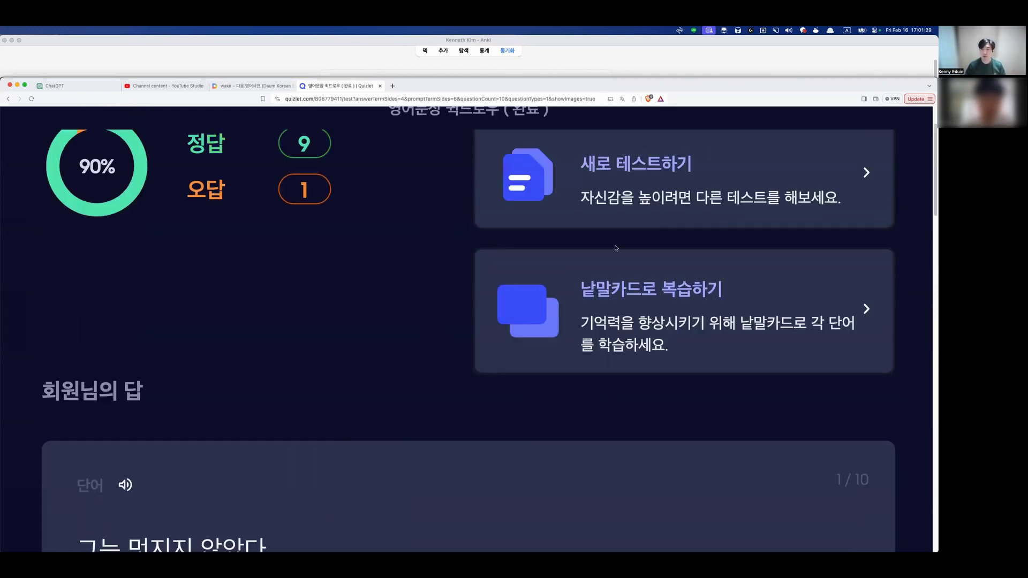
scroll(616, 247, up, 6)
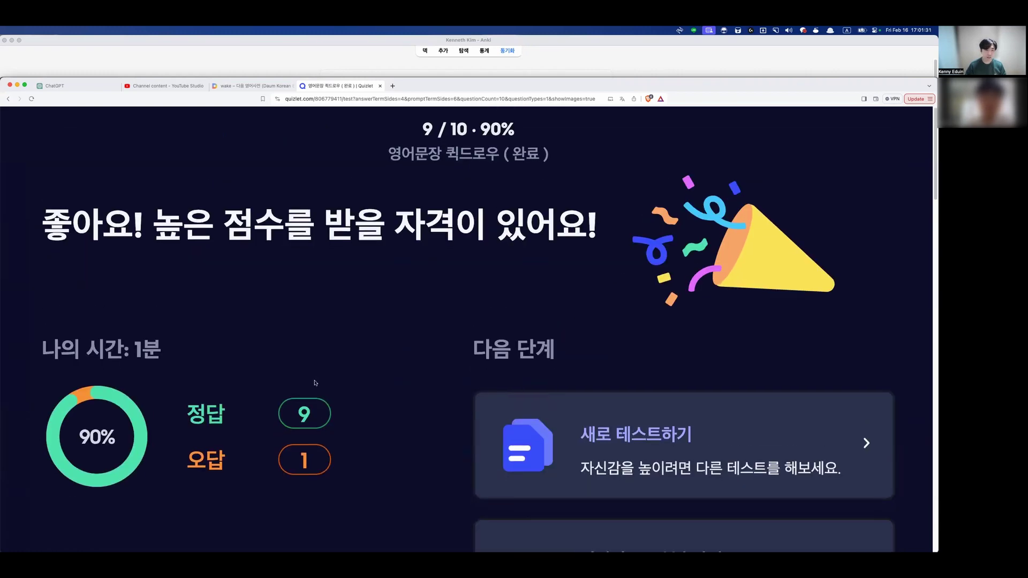
scroll(310, 475, down, 1)
scroll(309, 475, up, 1)
- Start a new 10-question written test answered in English and enlarge its page so the whole answer area of question 1 fits
key(super+0)
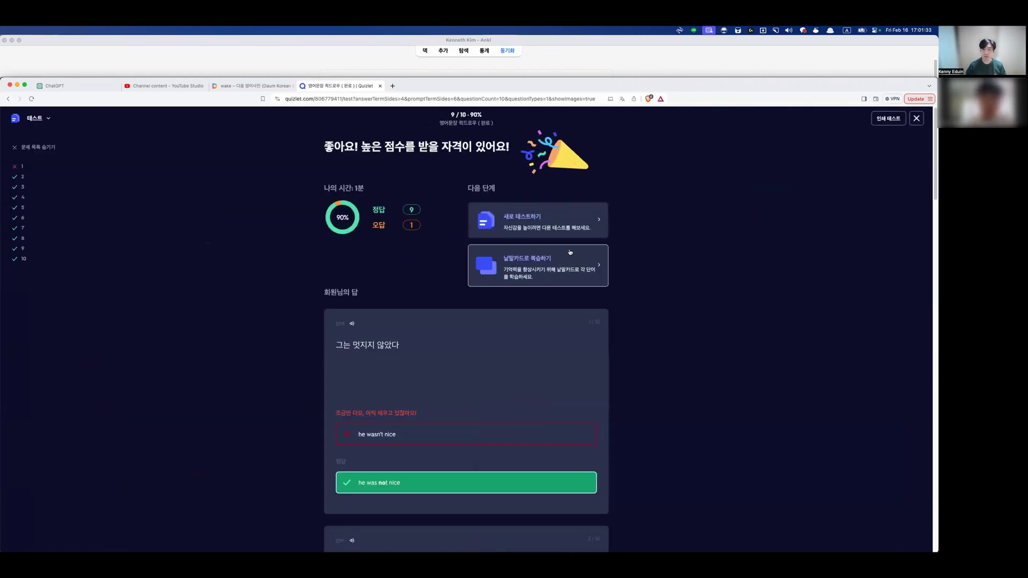
click(526, 223)
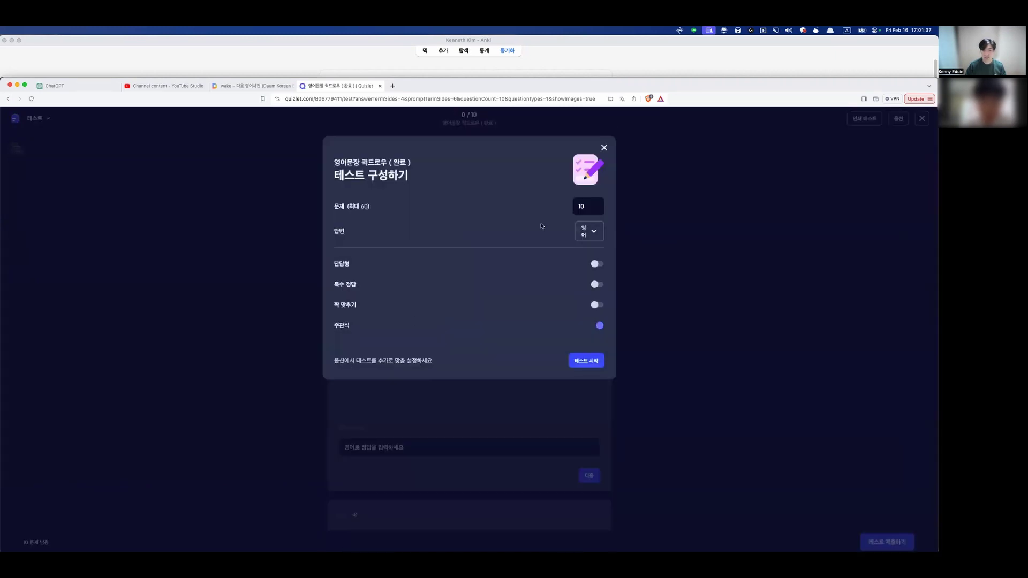
click(586, 368)
key(super+equal)
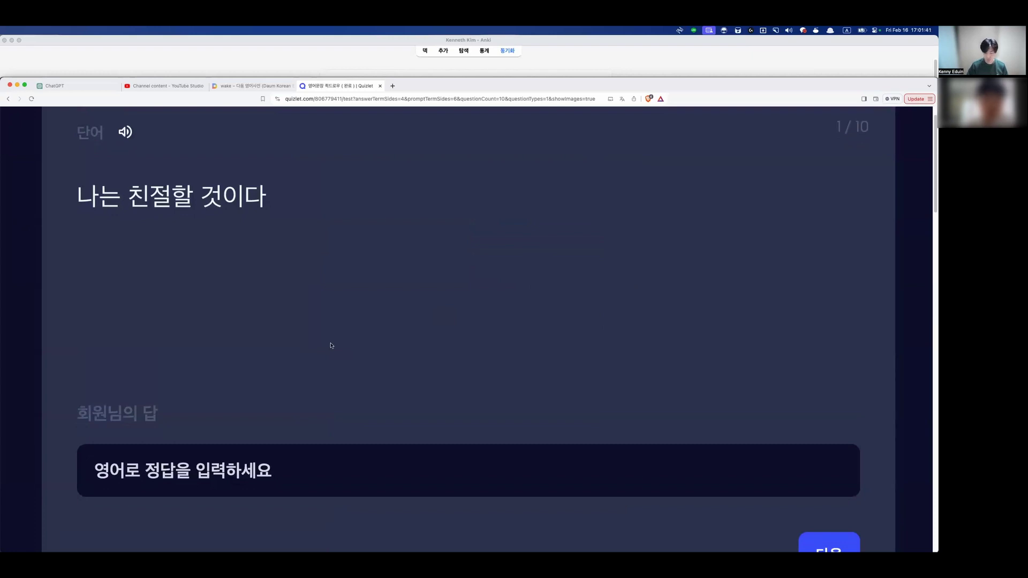
key(super+minus)
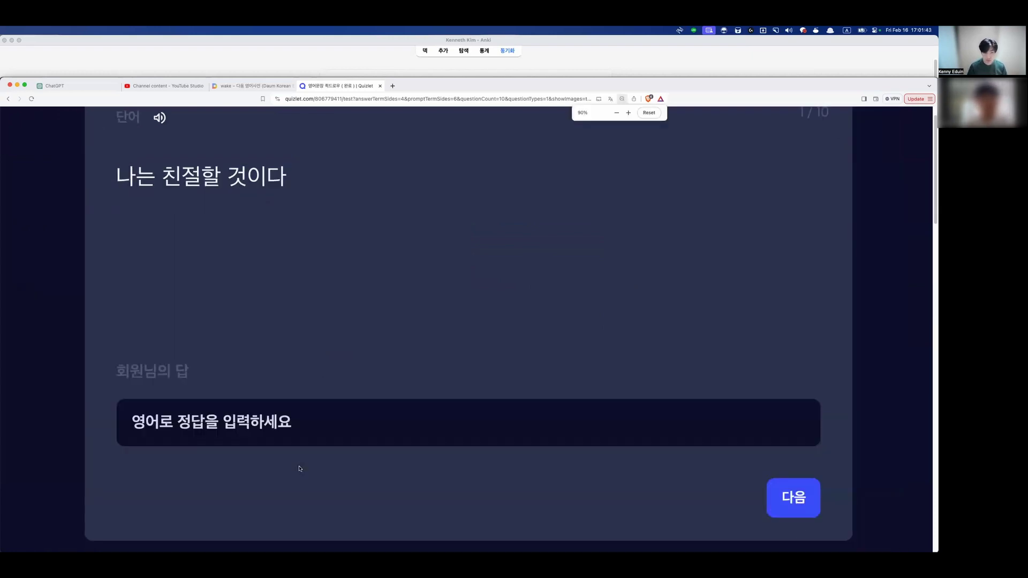
- Answer question 1 of the new test, 나는 친절할 것이다, with "I am kind"
click(332, 420)
text(I am kind)
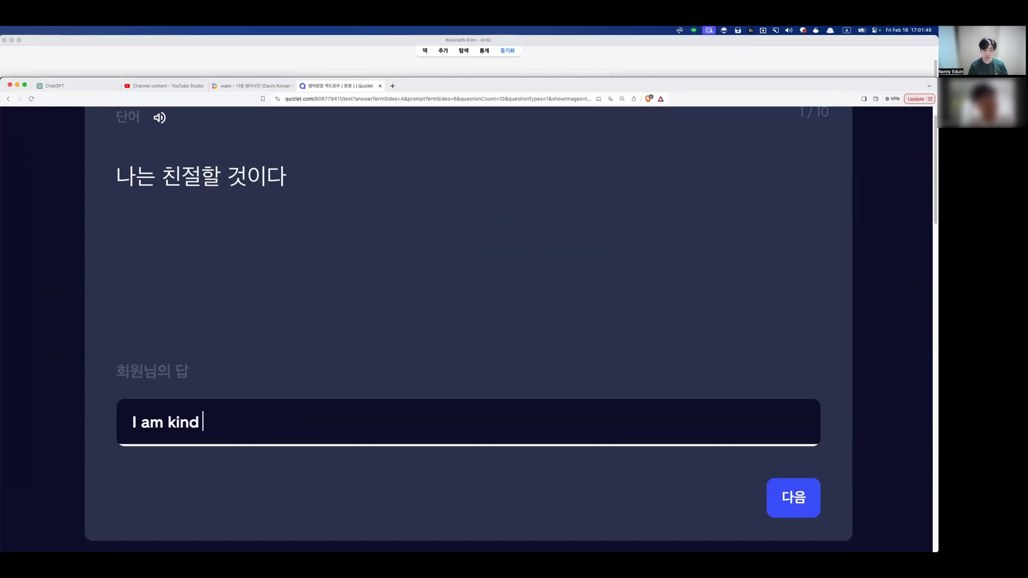
key(Return)
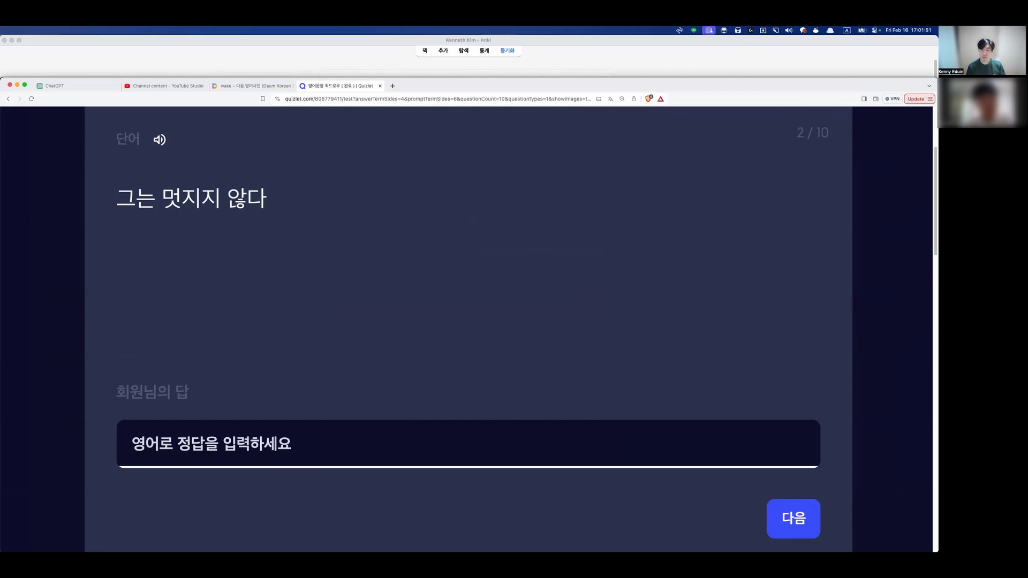
- Answer question 2, 그는 멋지지 않다, with "he is not nice"
text(he)
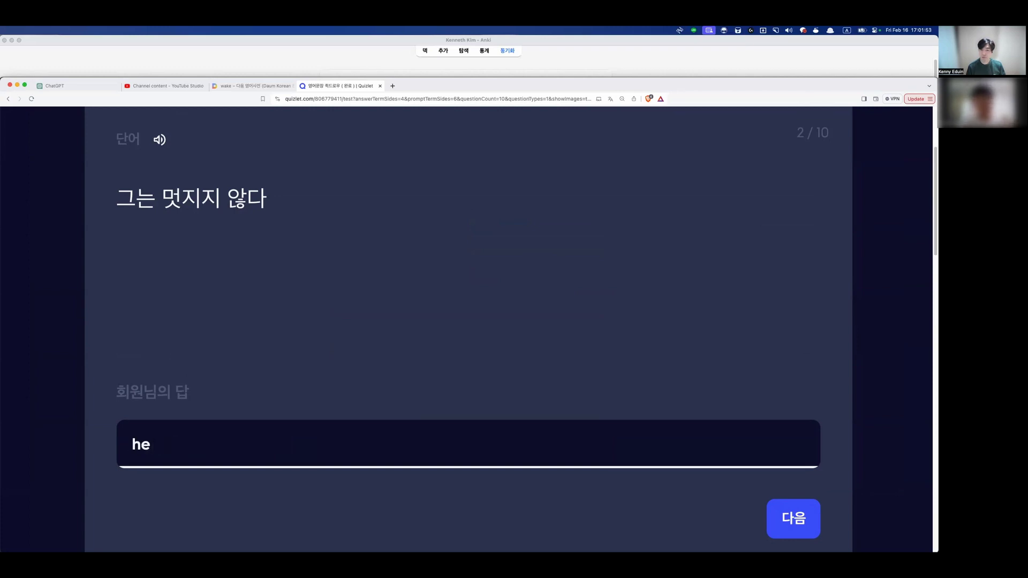
text( is n)
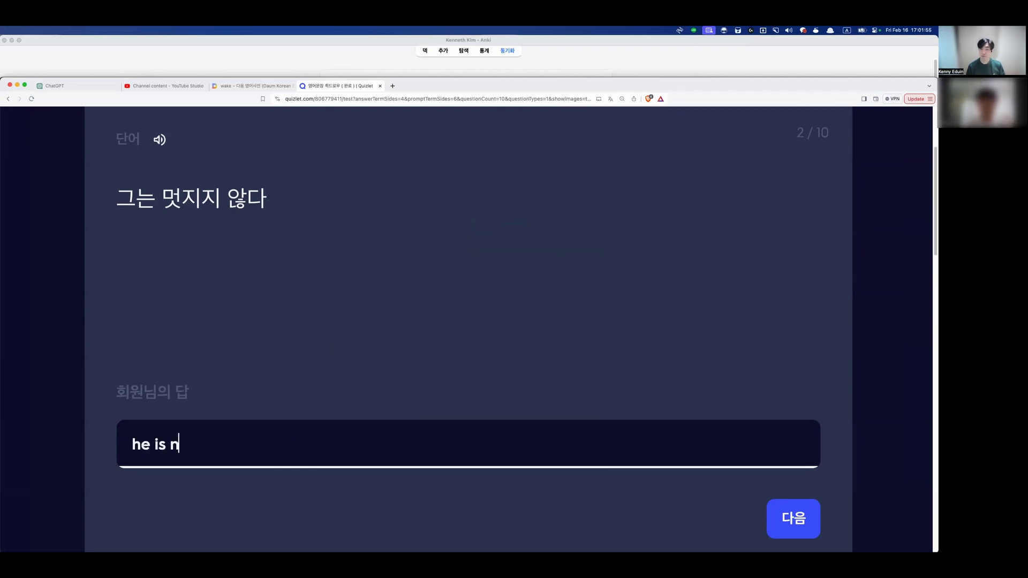
text(ot nice)
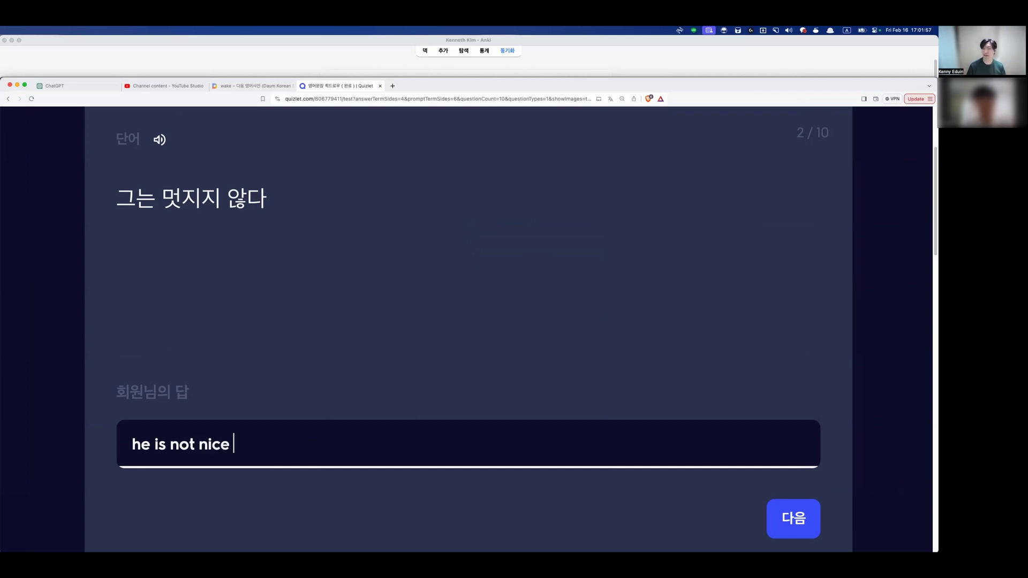
key(Return)
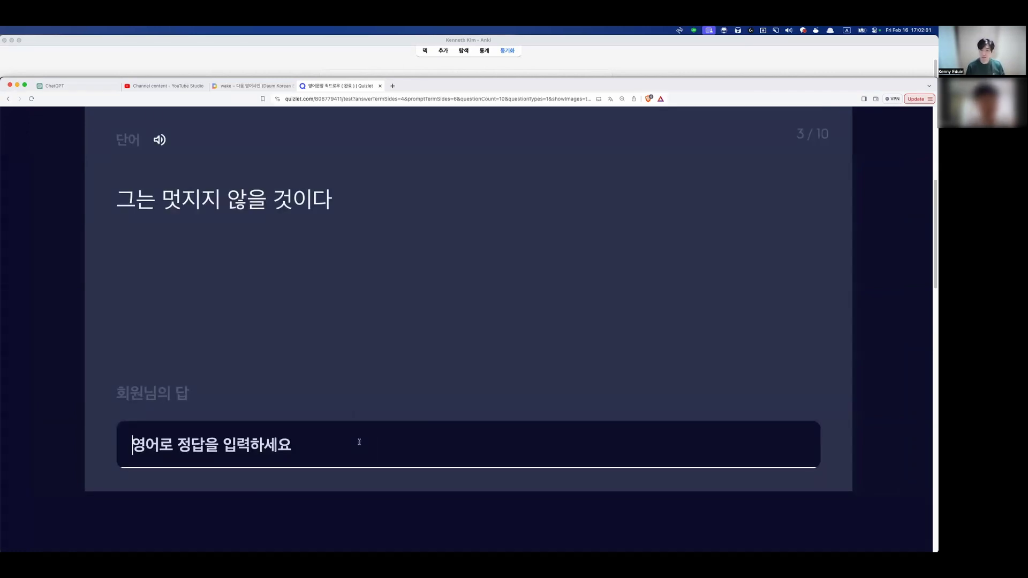
- Answer question 3, 그는 멋지지 않을 것이다, with "he will not be nice" and question 4, 나는 친절할건가요?, with "am I kind?"
text(he will)
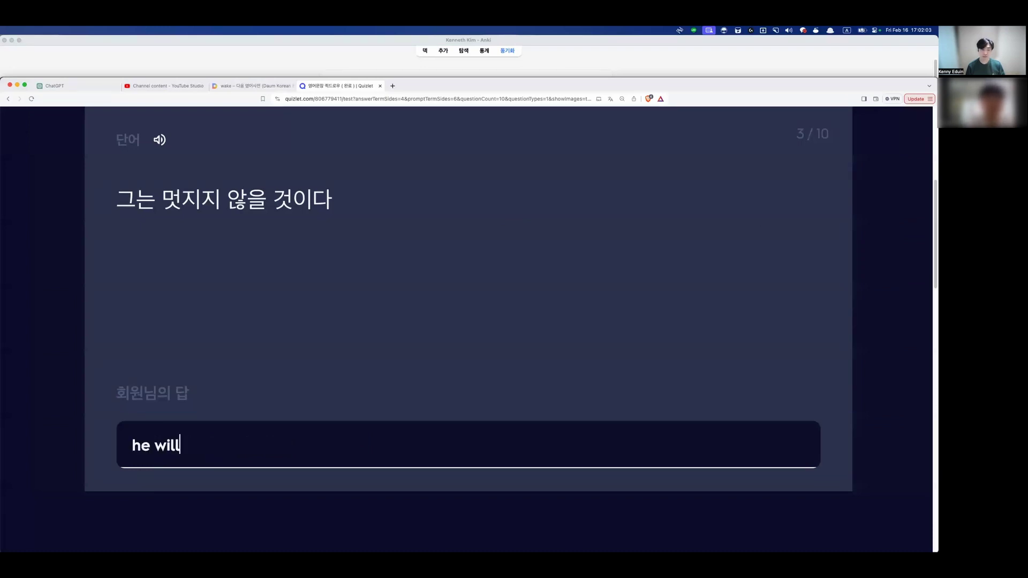
text( not be nice)
key(Return)
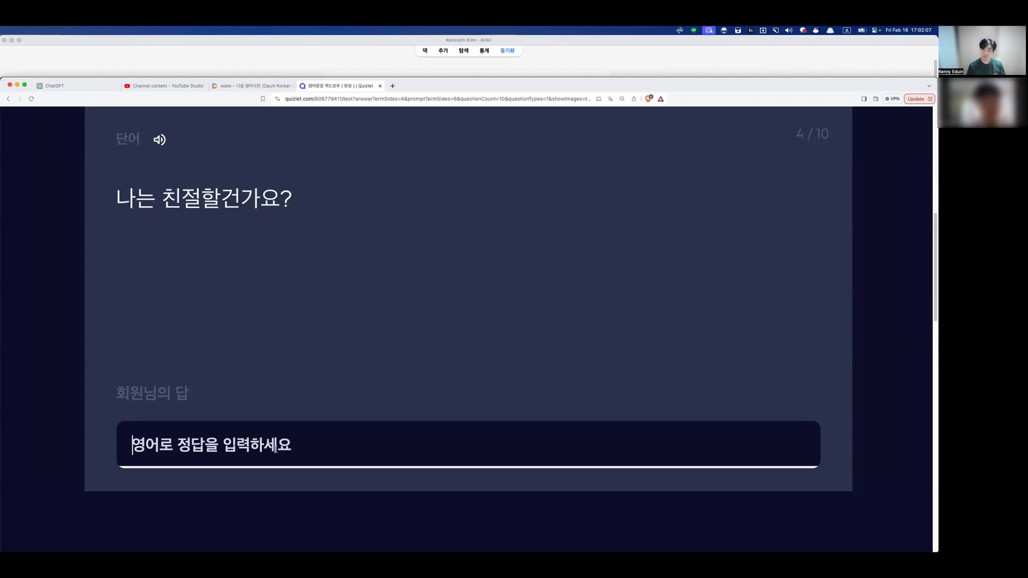
text(am I kind?)
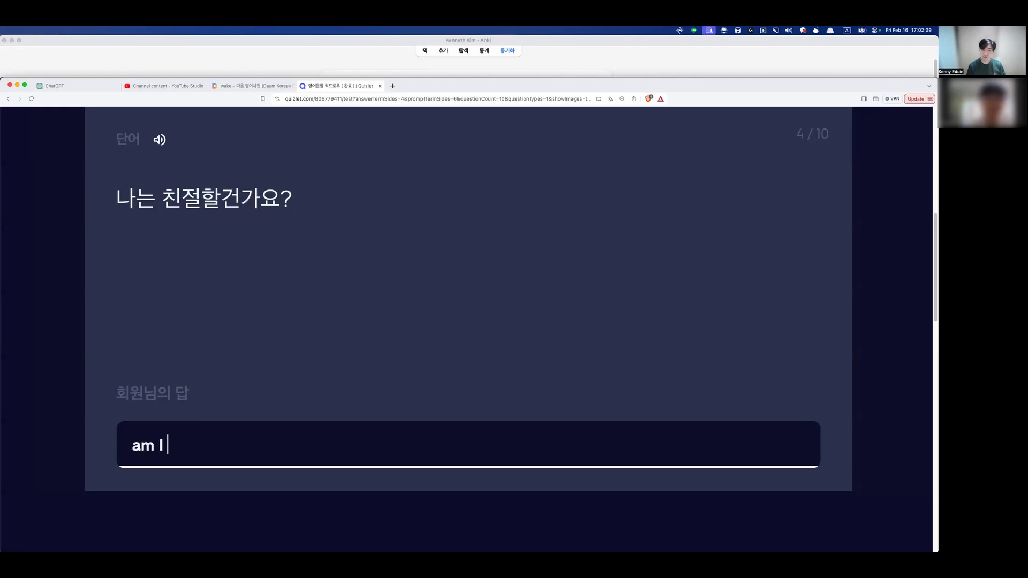
key(Return)
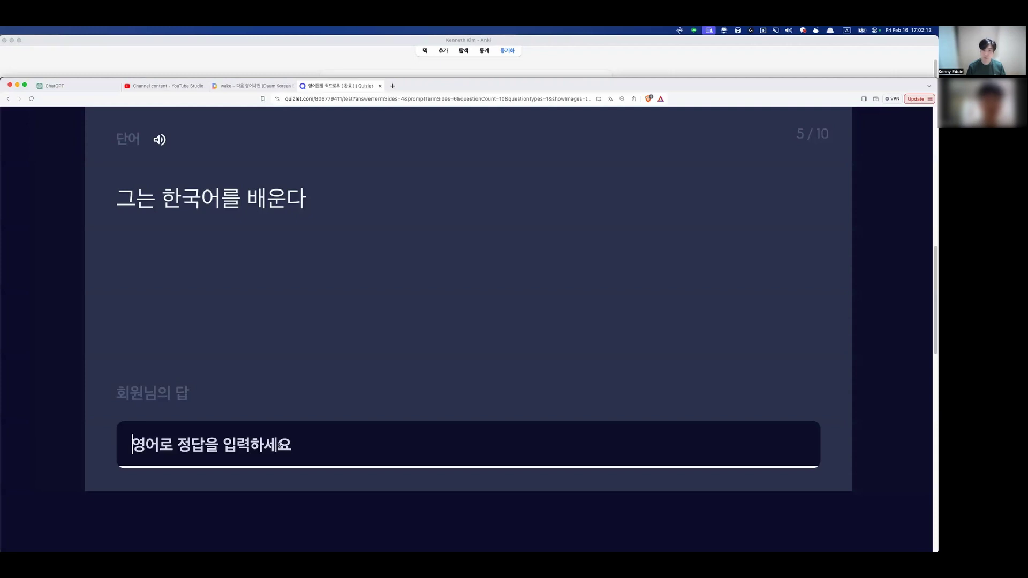
- Answer question 5, 그는 한국어를 배운다, with "he is learning korean"
text(he le)
key(BackSpace)
key(BackSpace)
text(i)
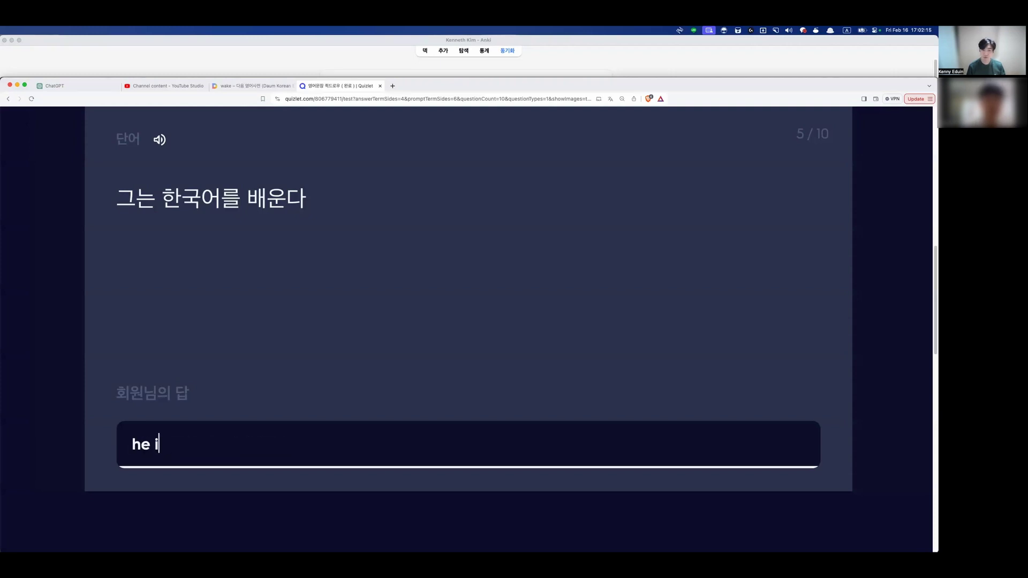
text(s learning korean)
key(Return)
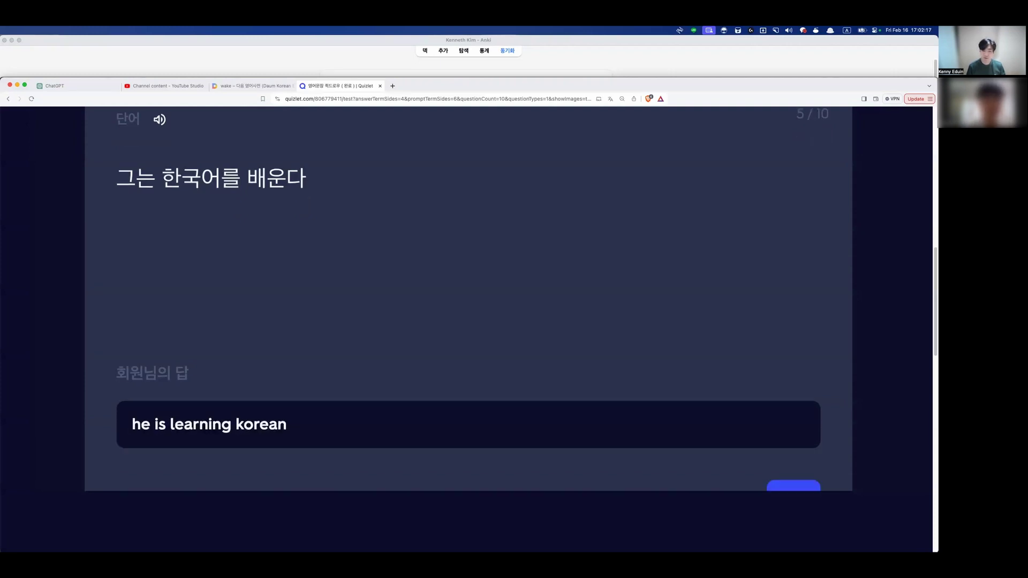
scroll(284, 440, up, 5)
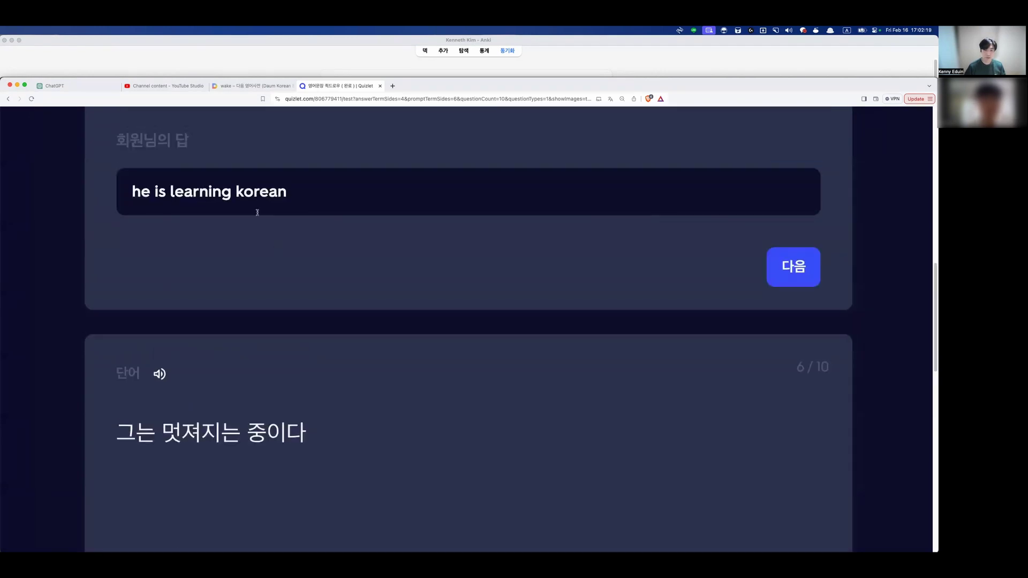
- Answer question 6, 그는 멋져지는 중이다, with "he is being nice"
scroll(268, 362, down, 5)
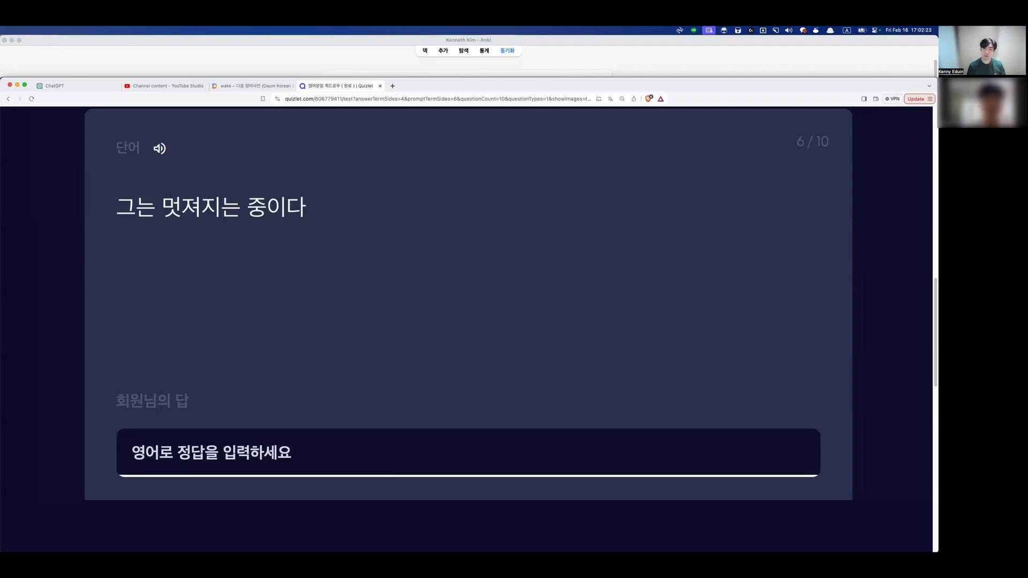
text(he is be)
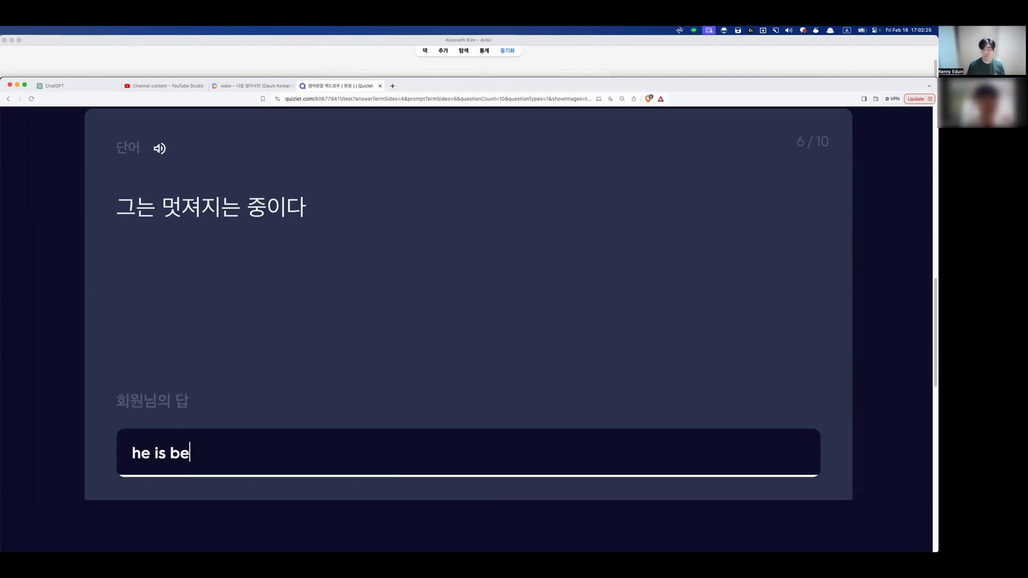
text(coming nice)
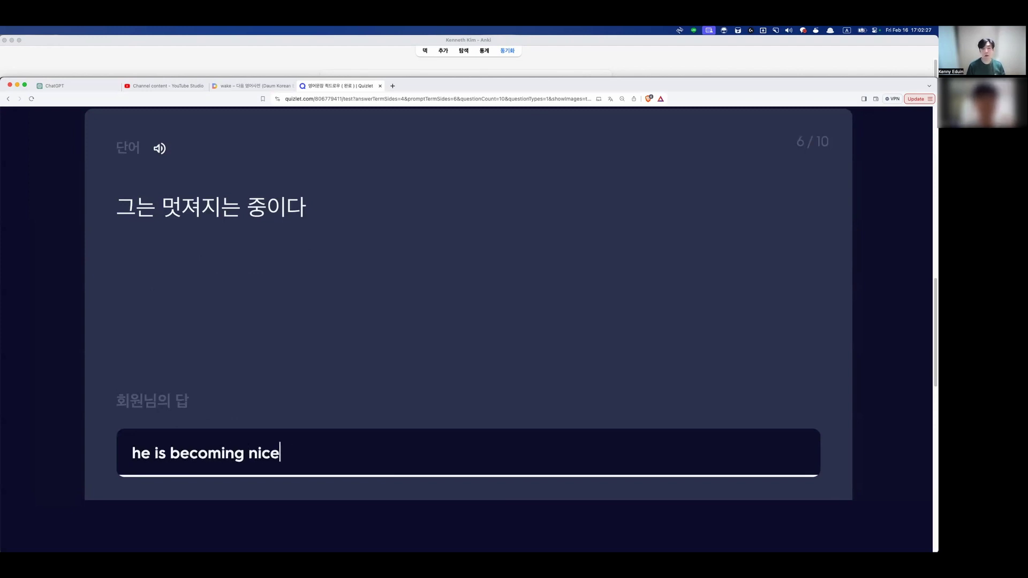
click(190, 453)
key(Delete)
key(Delete)
key(Delete)
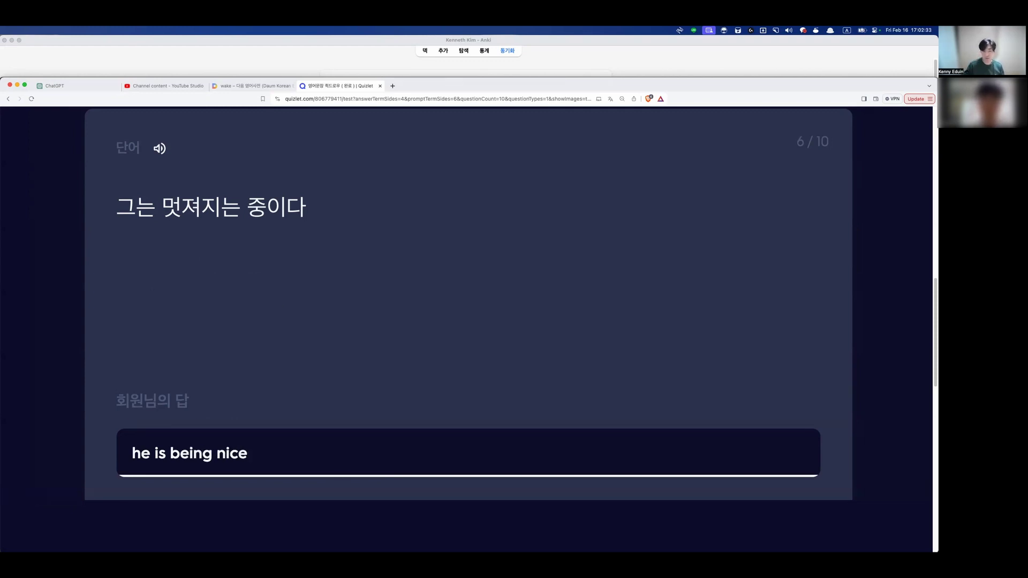
key(Return)
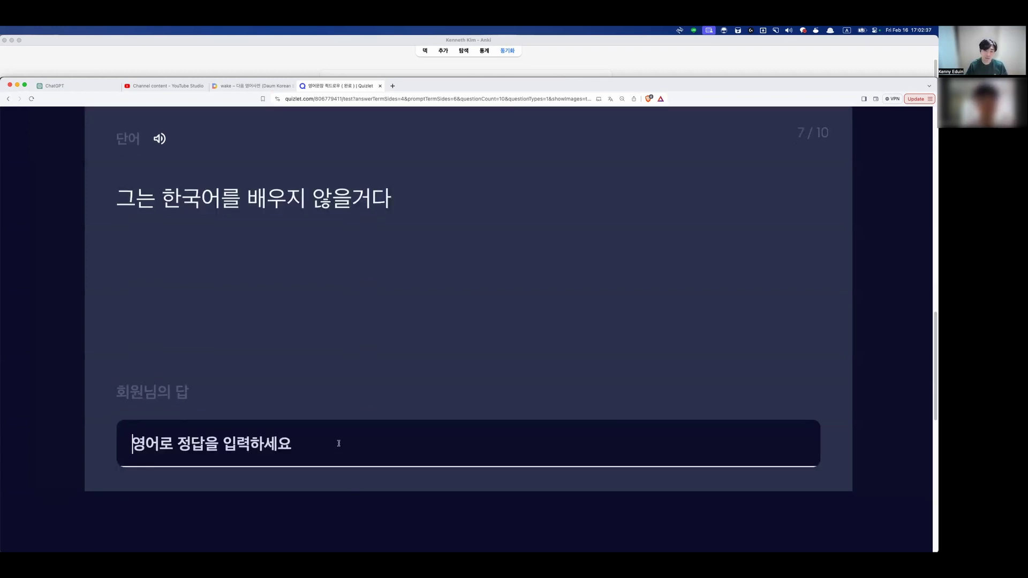
- Answer question 7, 그는 한국어를 배우지 않을거다, with "he will not learn korean"
text(he wil)
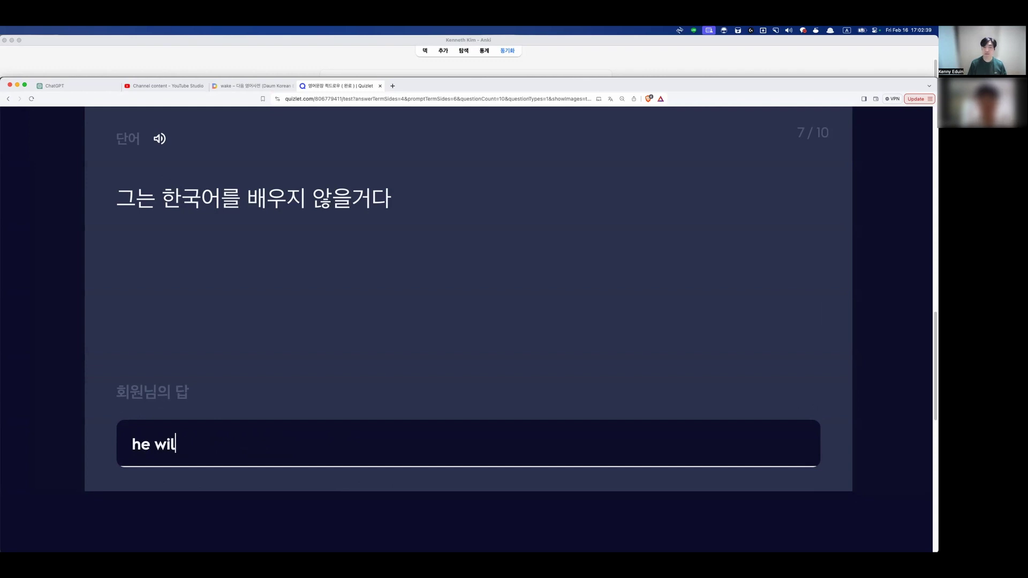
text(l not learn k)
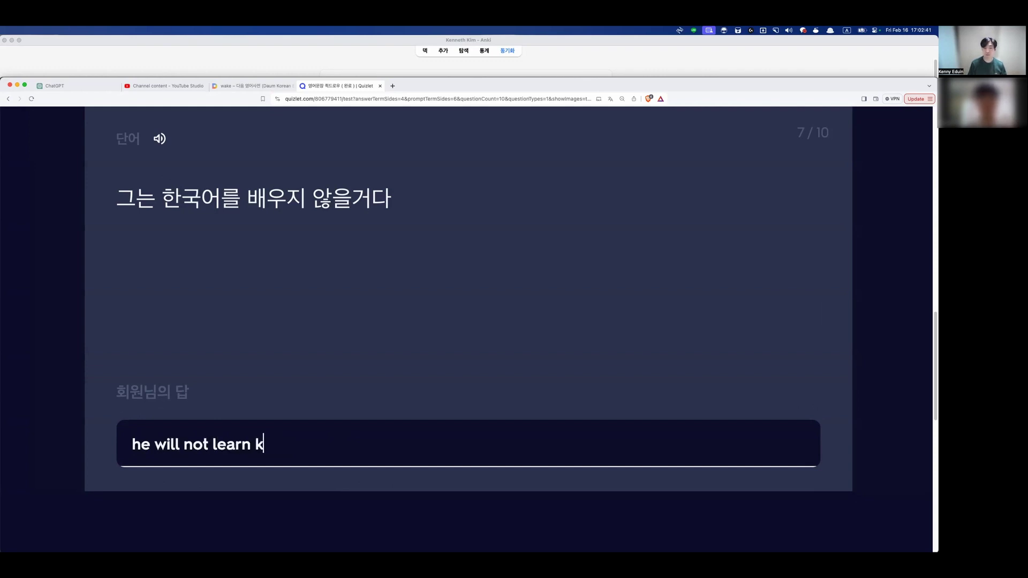
text( korean)
key(Return)
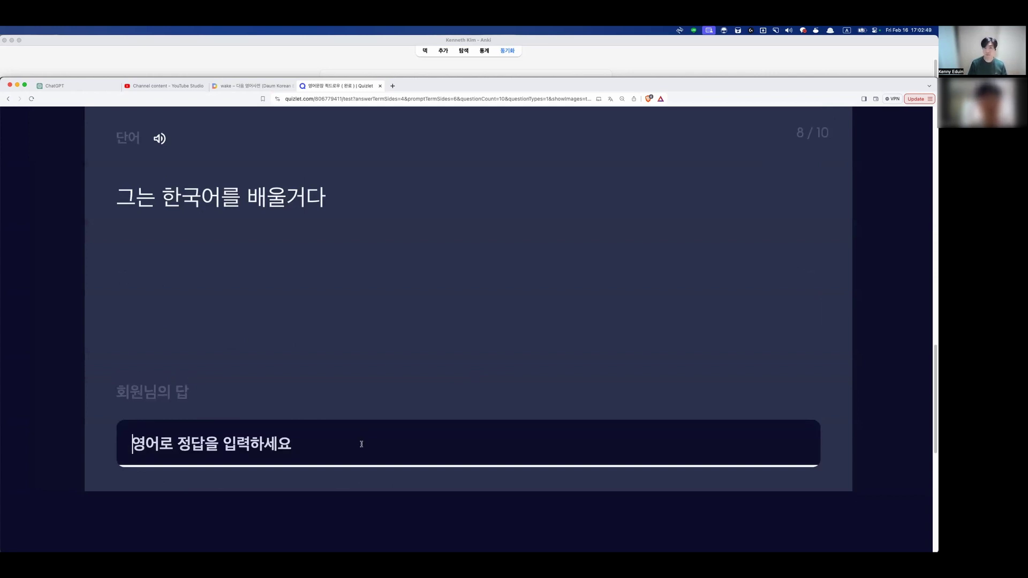
- Answer question 8, 그는 한국어를 배울거다, with "he will learn korean"
text(he will learn ko)
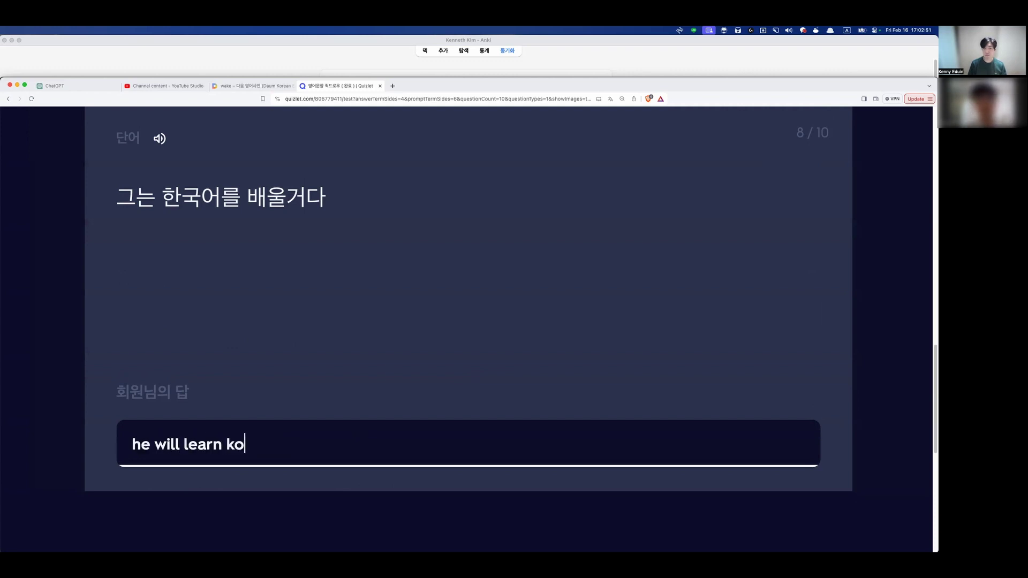
text(rean)
key(Return)
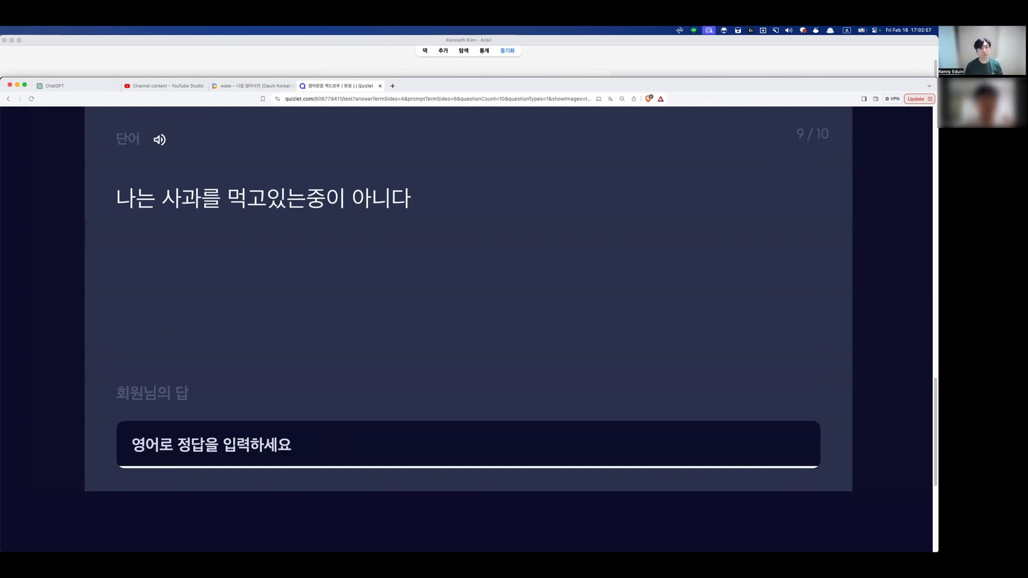
- Answer question 9, 나는 사과를 먹고있는중이 아니다, with "i am not eating apples"
text(i am not ea)
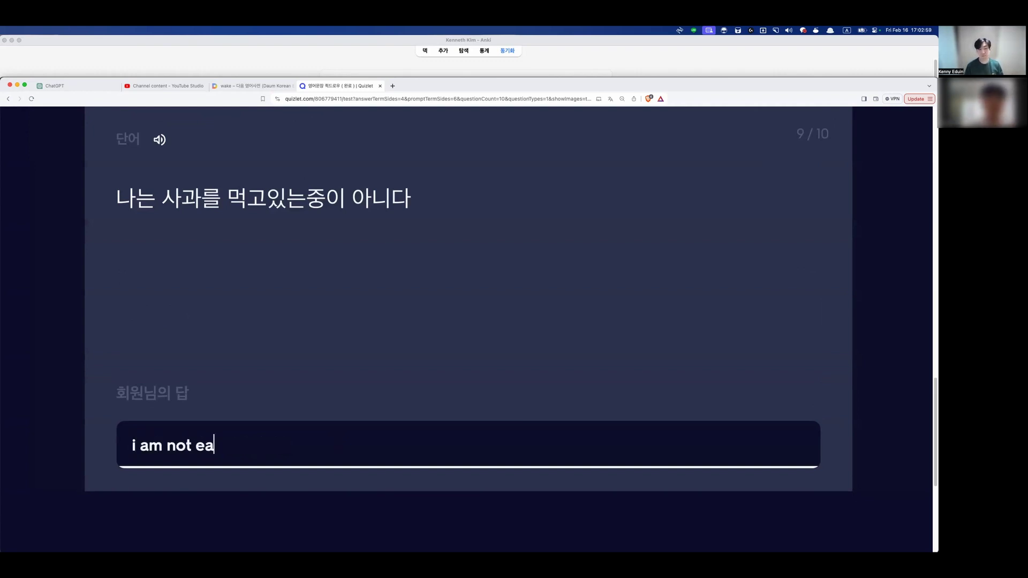
text(ting apples)
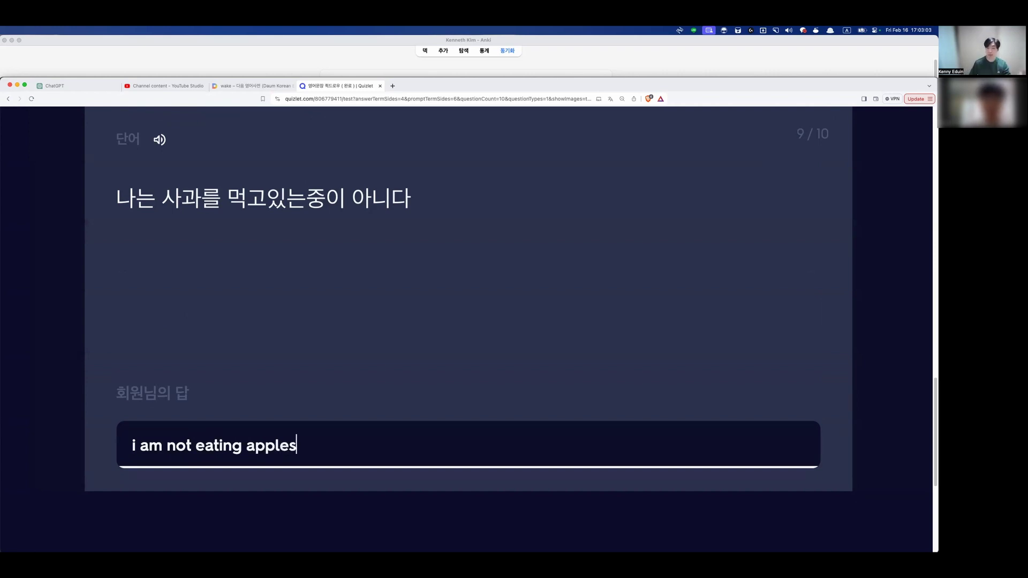
key(Return)
key(Return)
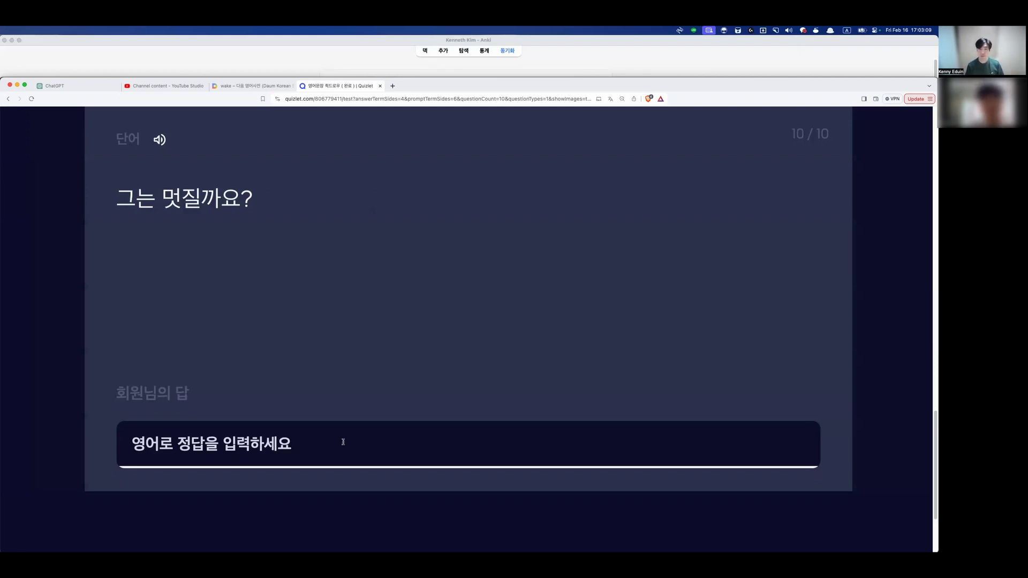
- Answer question 10, 그는 멋질까요?, with "is he nice?" and submit the test for grading
text(is he nice)
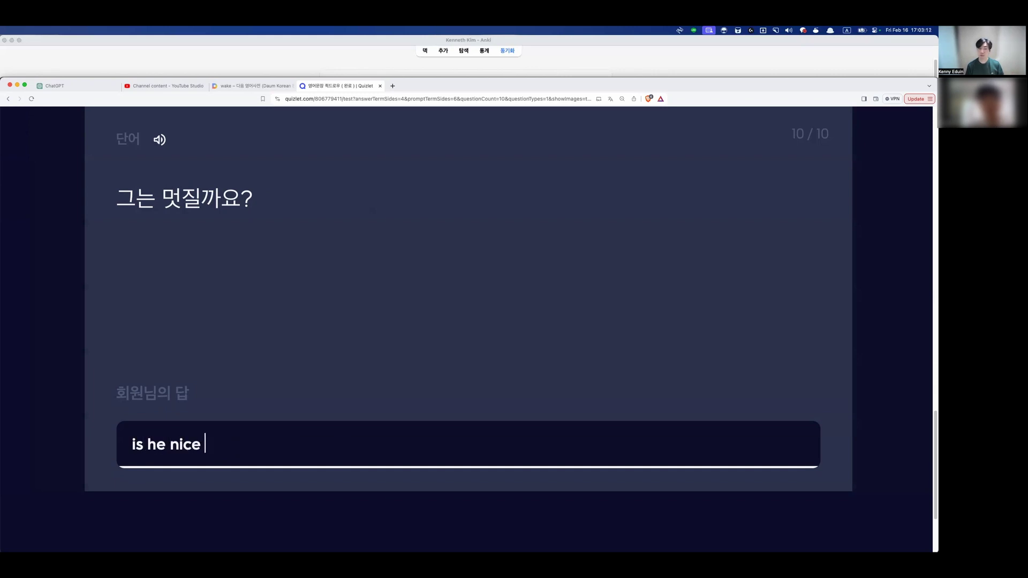
key(BackSpace)
text(?)
key(Return)
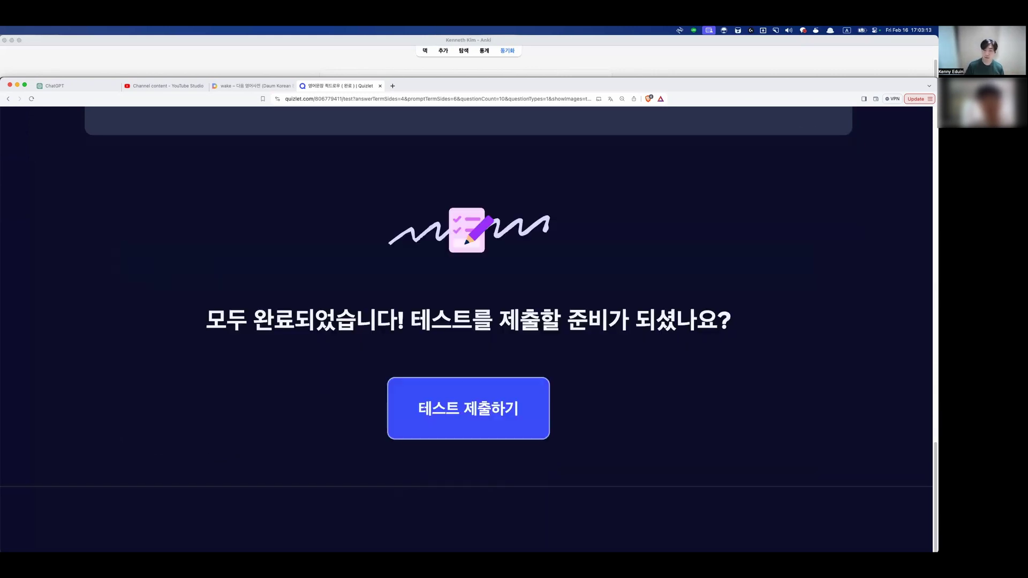
key(Return)
- Review the overall test score and compare the submitted answer to question 1, 나는 친절할 것이다, with the correct one
scroll(567, 266, down, 5)
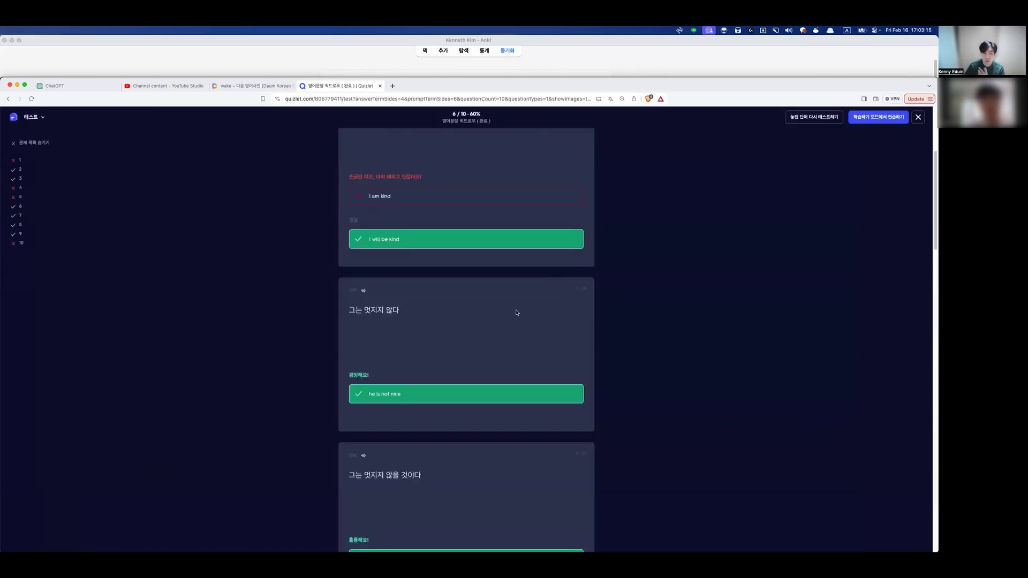
scroll(413, 356, up, 5)
scroll(426, 353, up, 5)
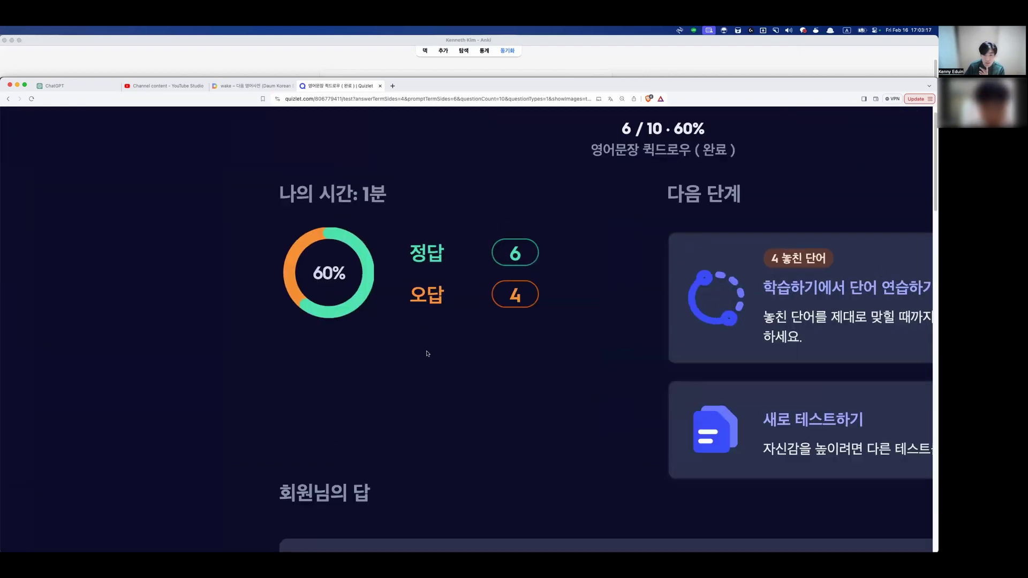
scroll(427, 353, down, 5)
scroll(426, 353, right, 3)
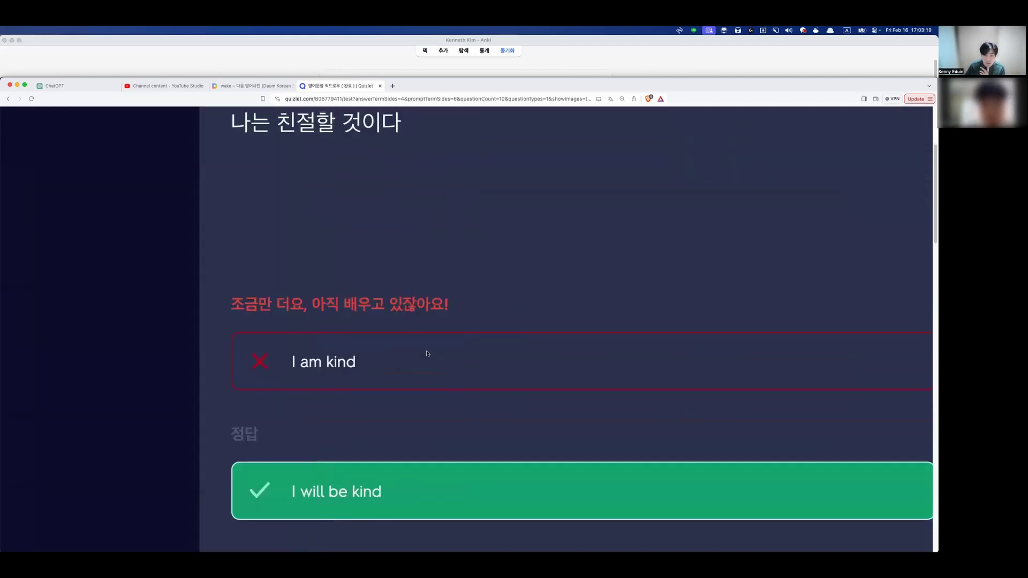
scroll(427, 353, right, 2)
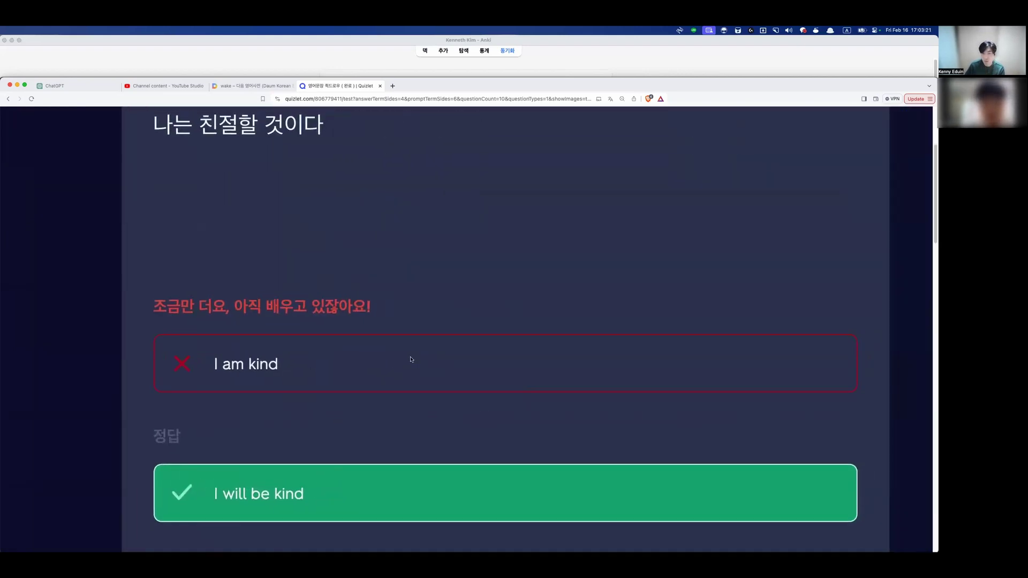
scroll(411, 366, up, 1)
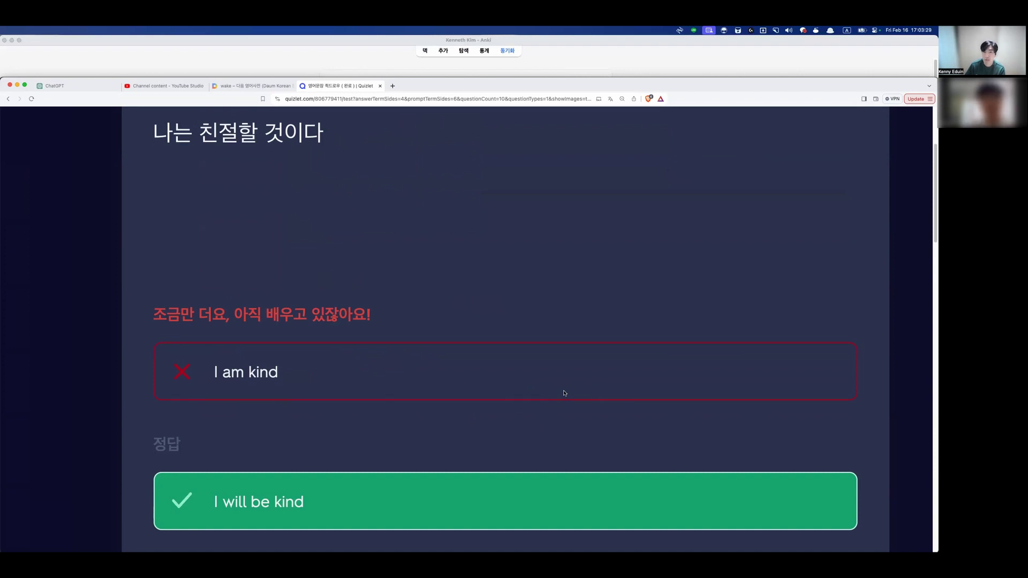
scroll(564, 393, down, 5)
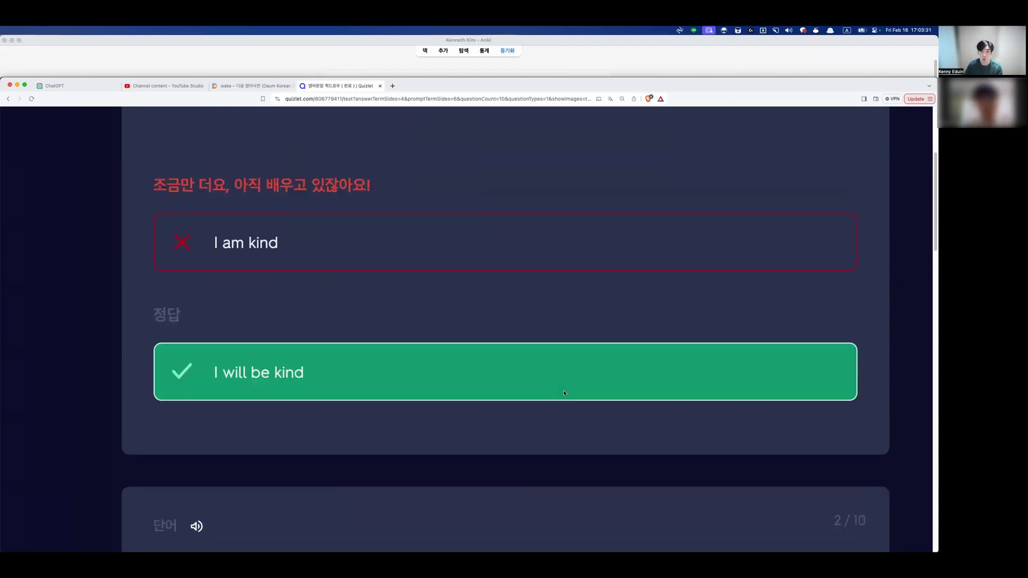
- Review the graded answer to question 4 and highlight its Korean prompt, 나는 친절할건가요?
scroll(564, 392, down, 20)
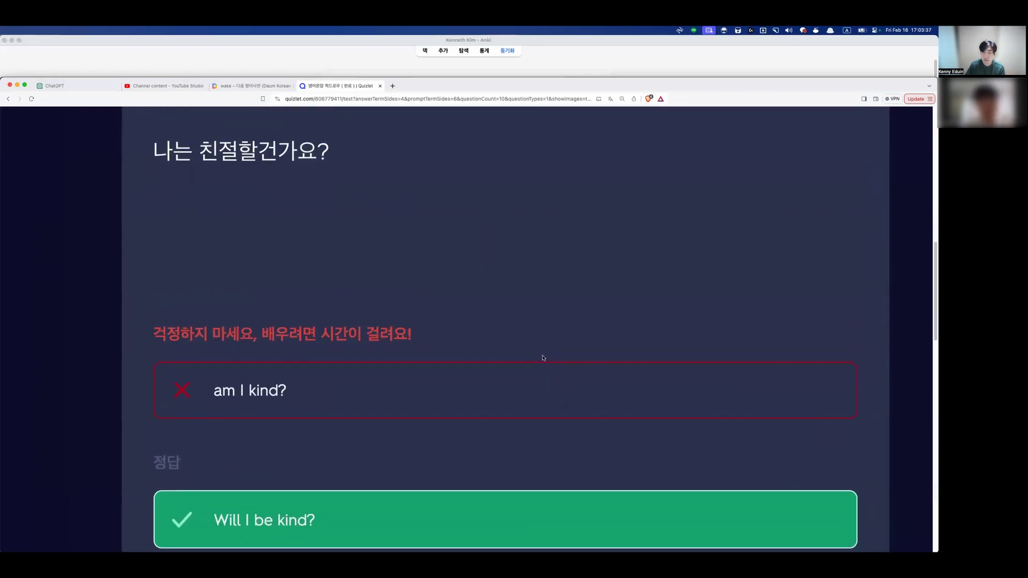
scroll(548, 369, down, 1)
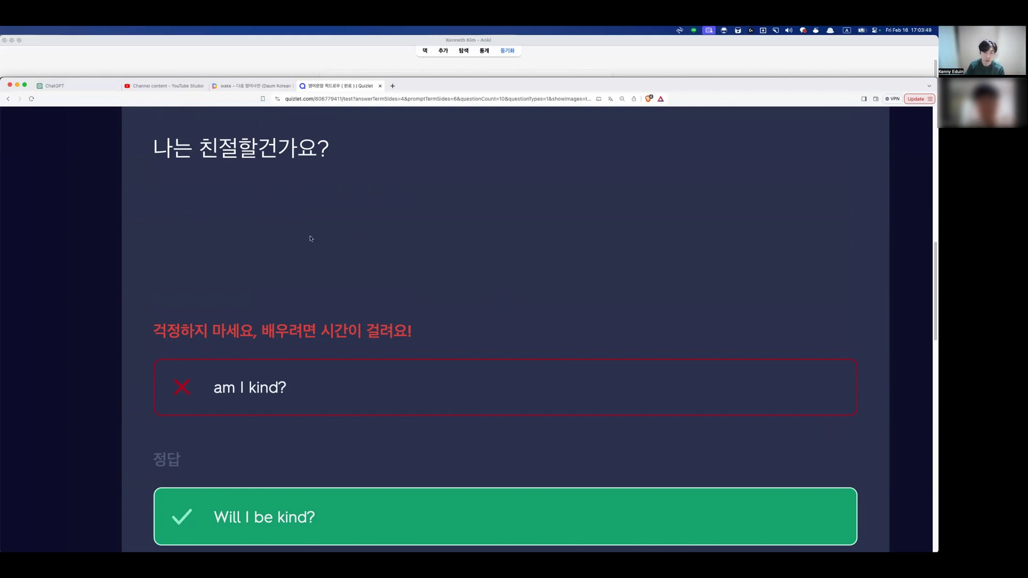
drag(155, 149, 347, 151)
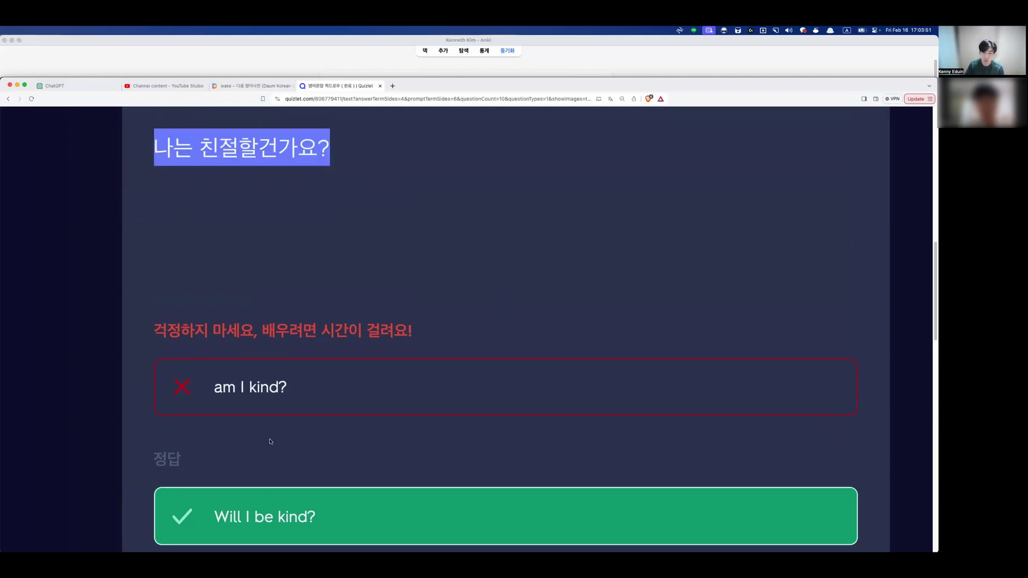
- Go over question 4's Korean prompt, 나는 친절할건가요?, highlighting the whole sentence and its ending 건가요?
click(361, 278)
drag(331, 159, 161, 153)
click(358, 155)
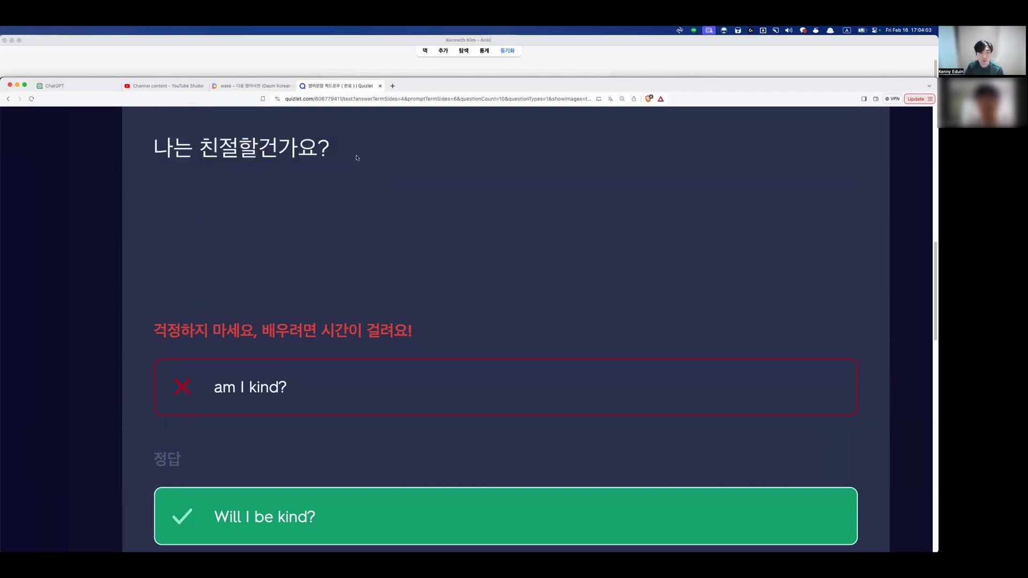
drag(328, 148, 159, 164)
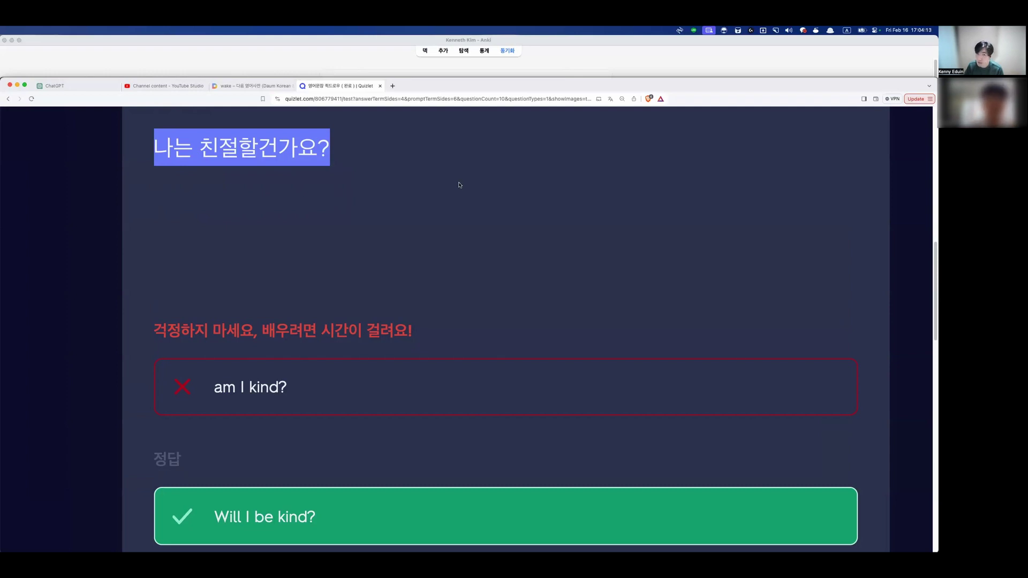
click(311, 155)
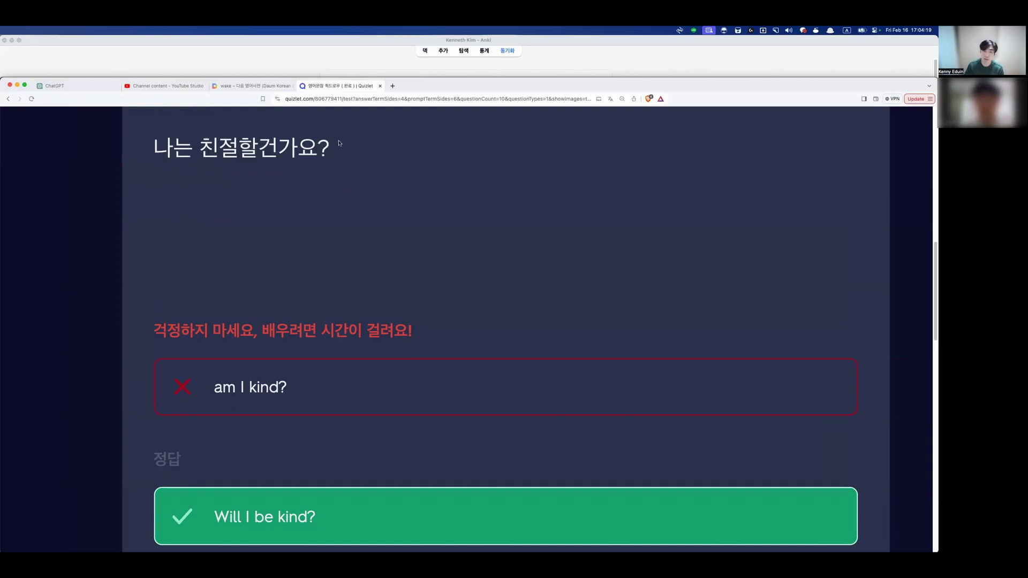
mouse_move(264, 144)
mouse_down()
mouse_move(338, 143)
mouse_move(265, 146)
mouse_up()
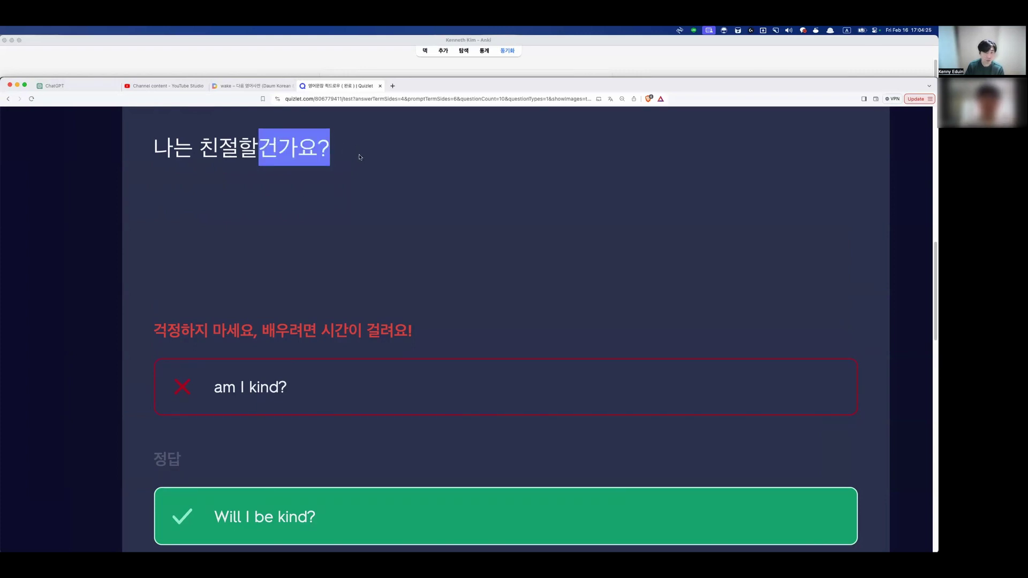
scroll(359, 161, down, 1)
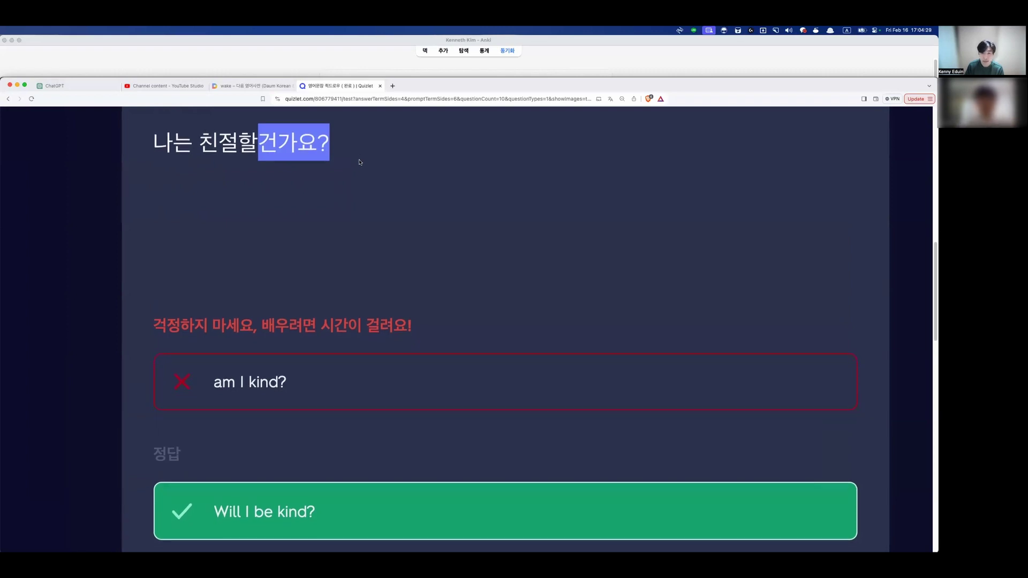
click(360, 161)
- Review graded question 5, 그는 한국어를 배운다, comparing "he is learning korean" with the correct answer "He learns Korean"
scroll(271, 404, down, 5)
scroll(272, 403, down, 2)
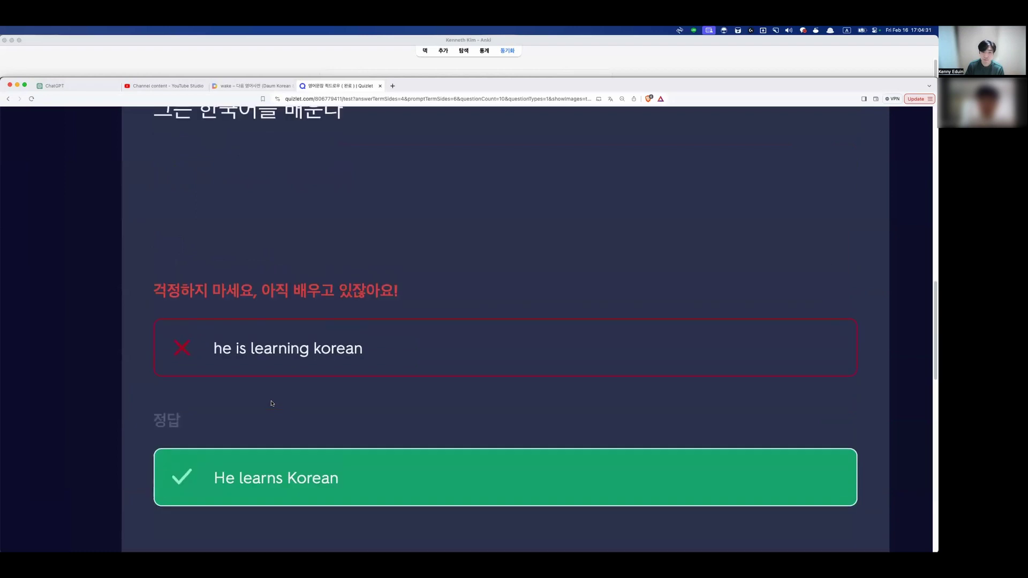
scroll(271, 403, up, 2)
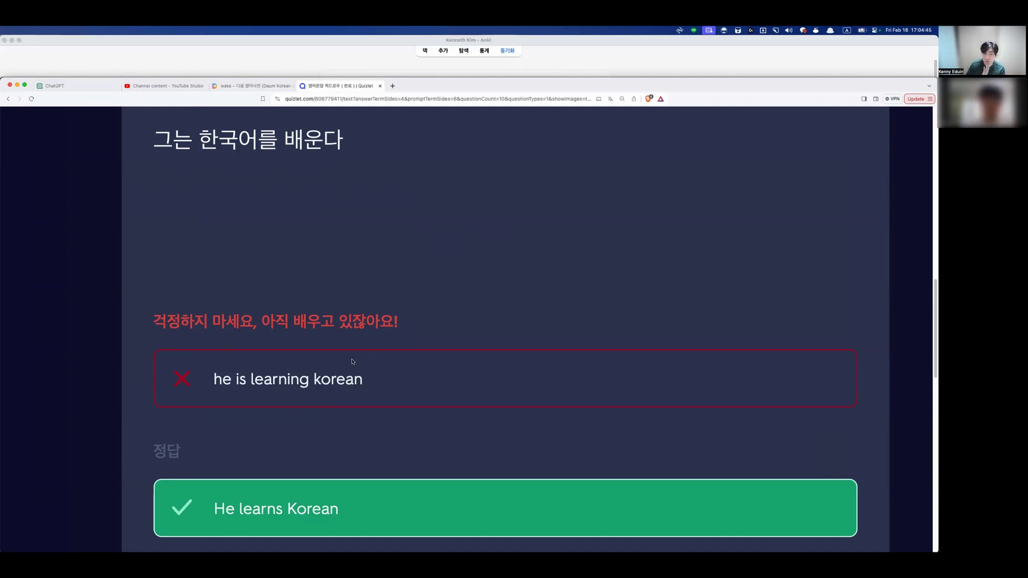
double_click(348, 382)
click(348, 383)
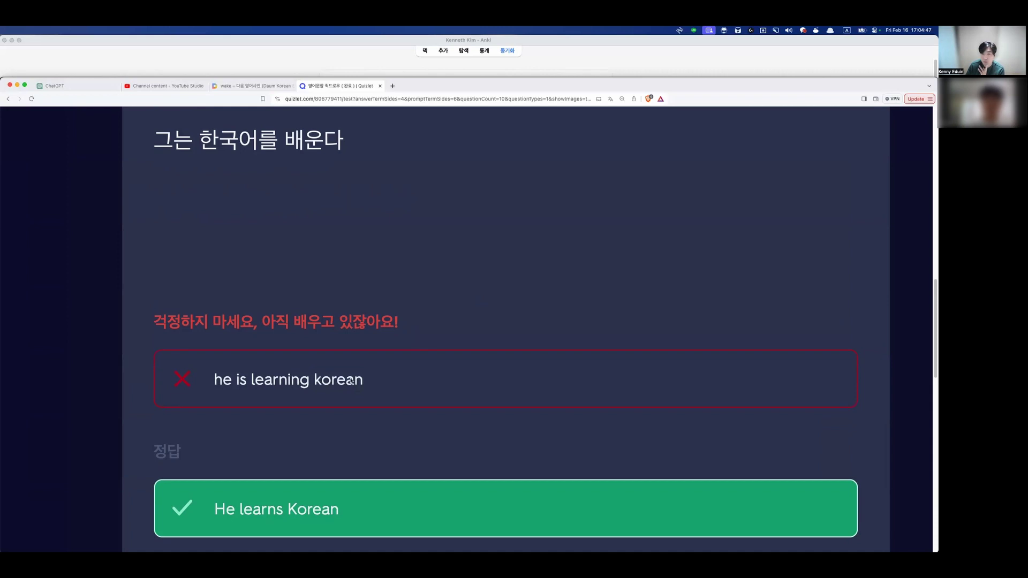
triple_click(351, 381)
click(377, 385)
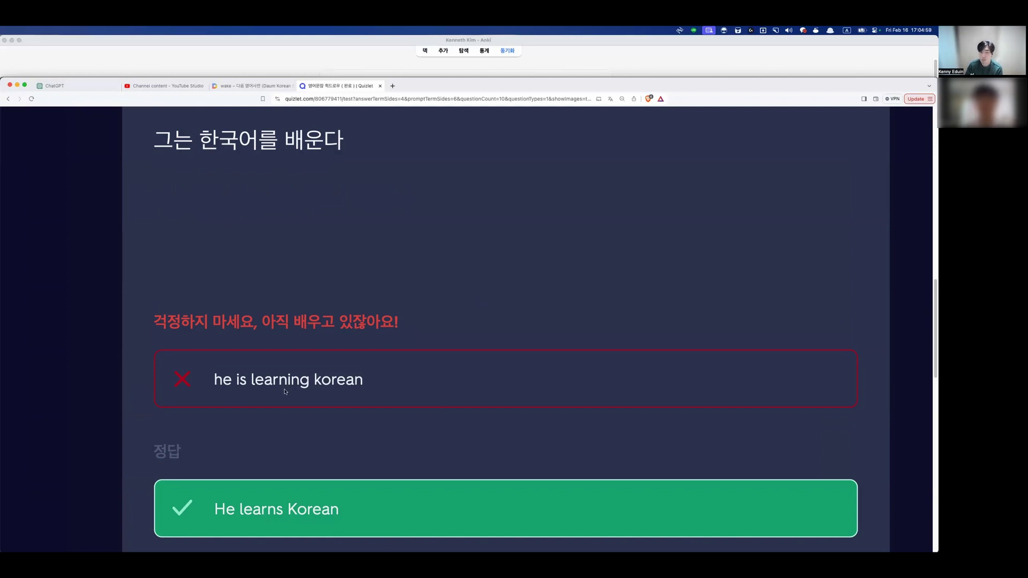
drag(238, 508, 362, 514)
click(363, 514)
scroll(380, 440, down, 2)
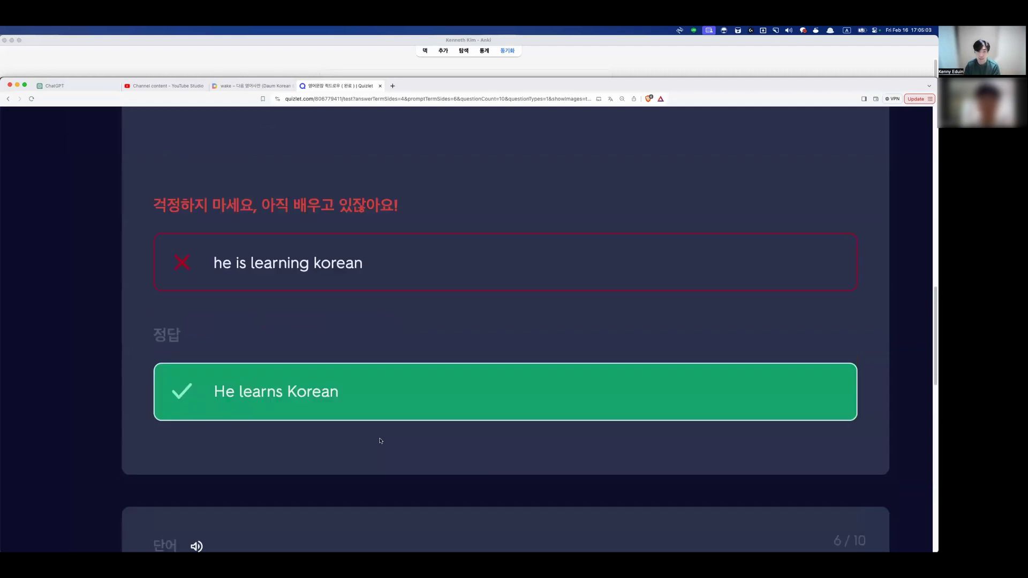
- Review graded question 10 and highlight its Korean prompt, 그는 멋질까요?
scroll(381, 441, down, 12)
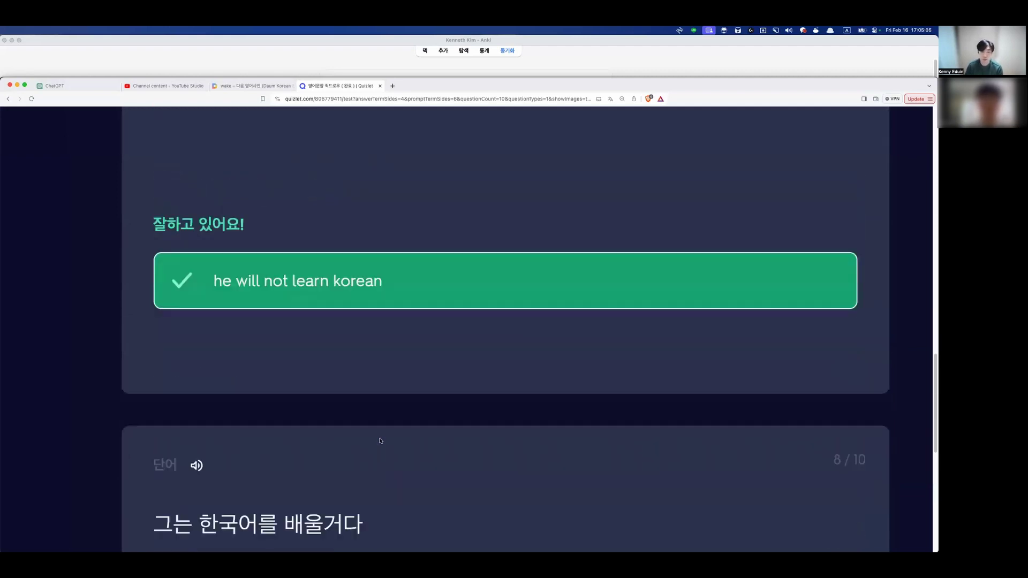
scroll(380, 441, down, 15)
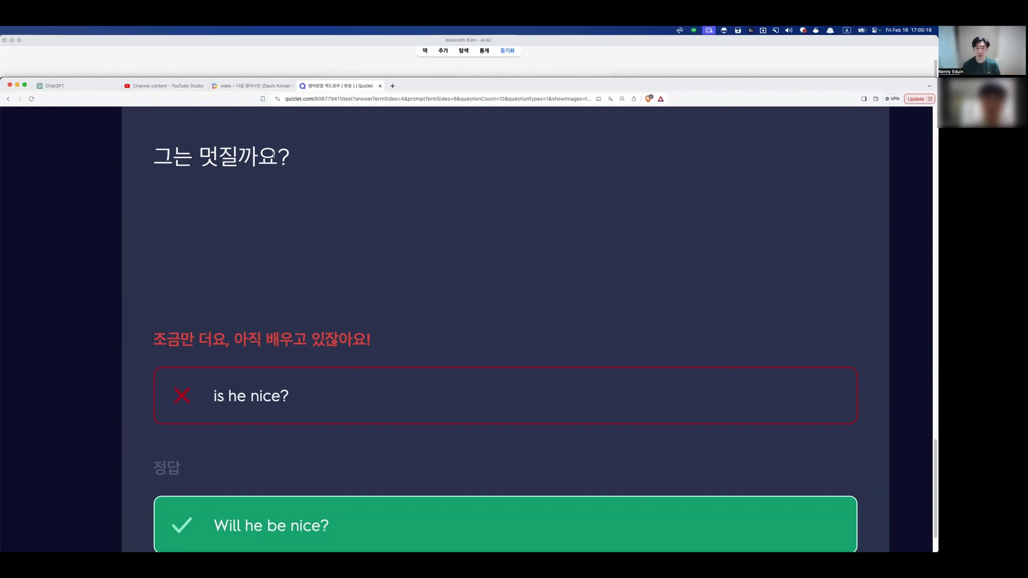
triple_click(275, 157)
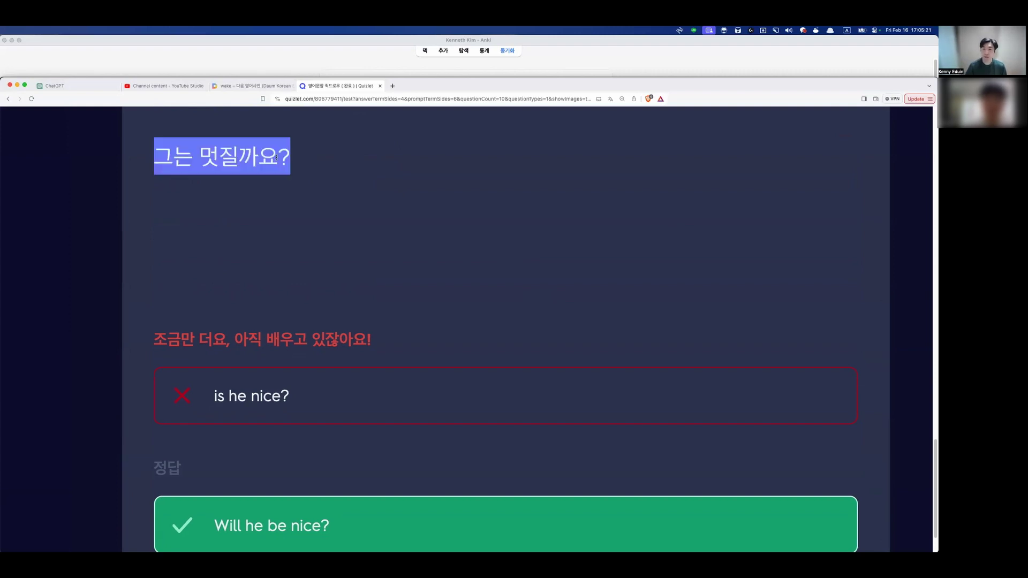
click(346, 174)
key(super+Tab)
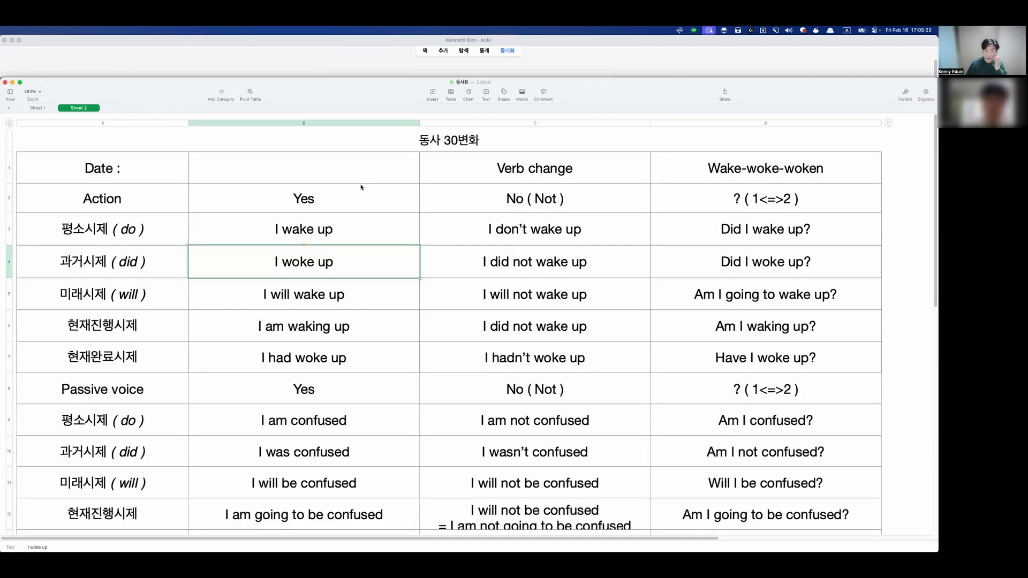
key(super+Tab)
- Reset the page zoom and capture the full graded results page from the overall score down to question 10
scroll(379, 343, up, 15)
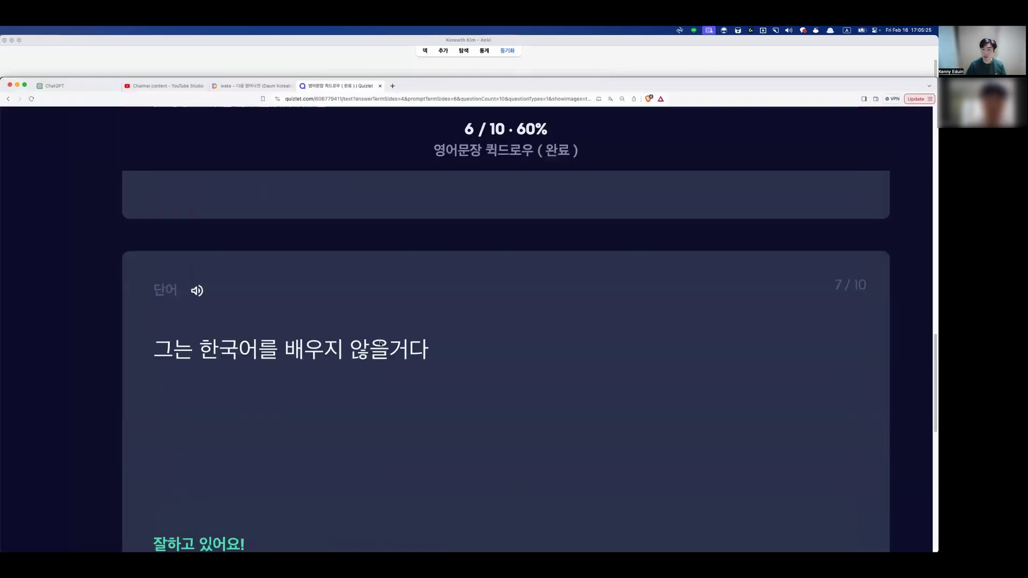
scroll(380, 344, up, 10)
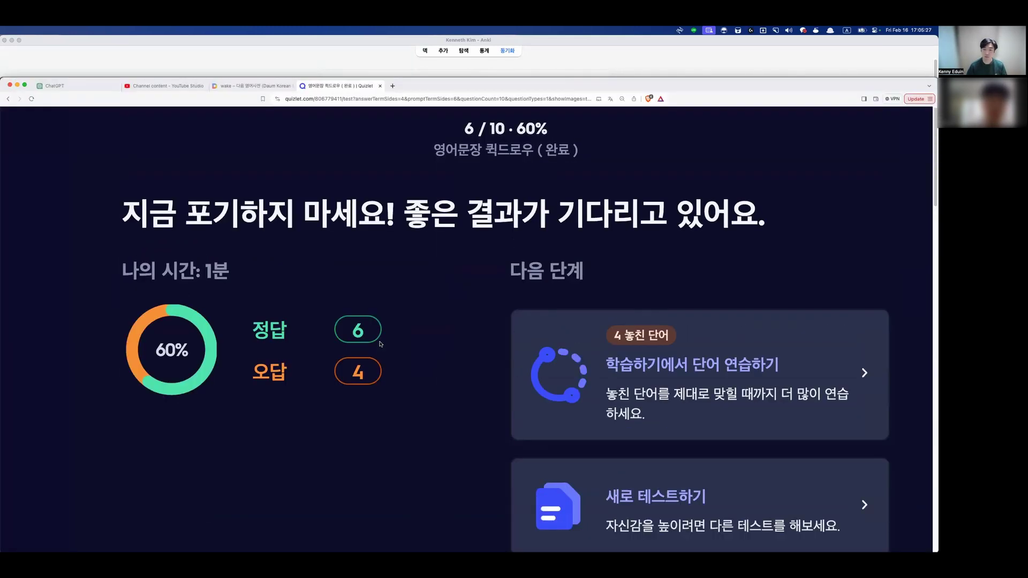
key(super+0)
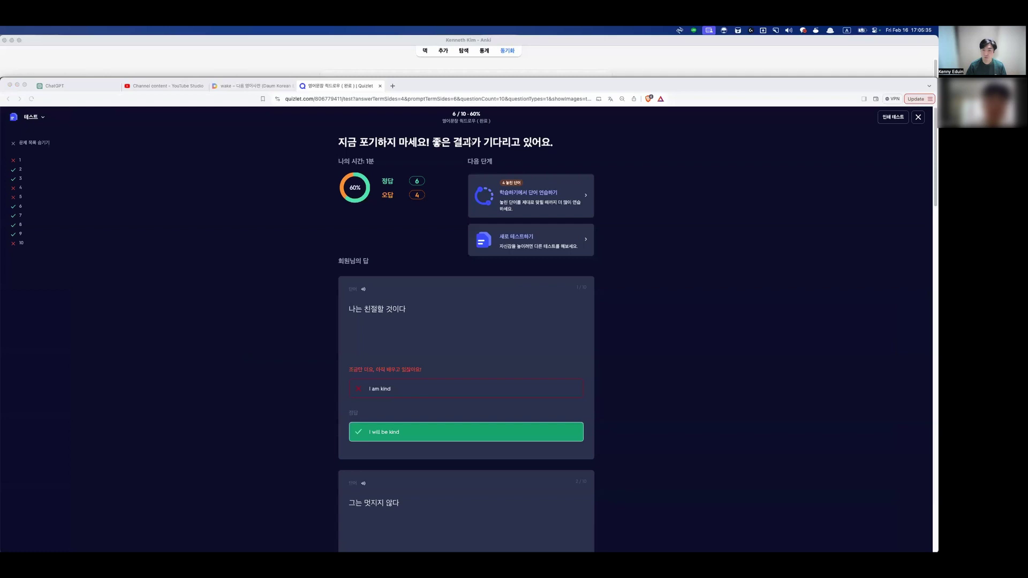
scroll(485, 239, down, 10)
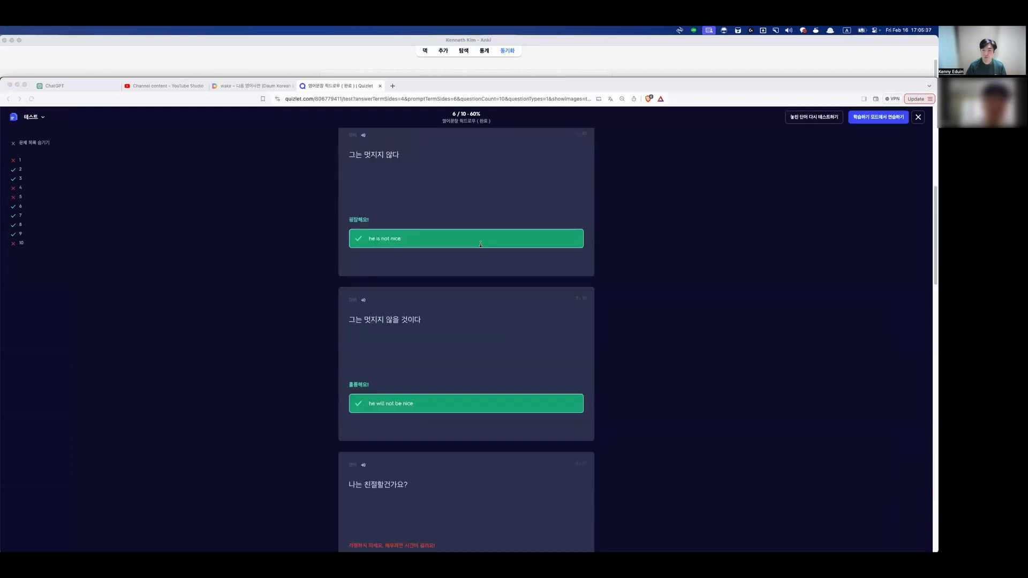
scroll(480, 244, down, 10)
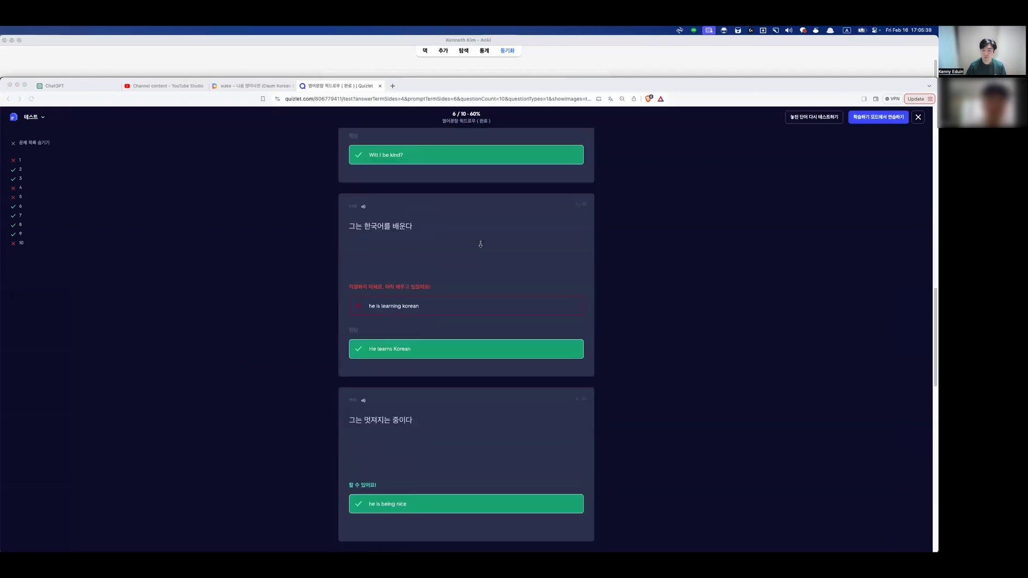
scroll(480, 244, down, 10)
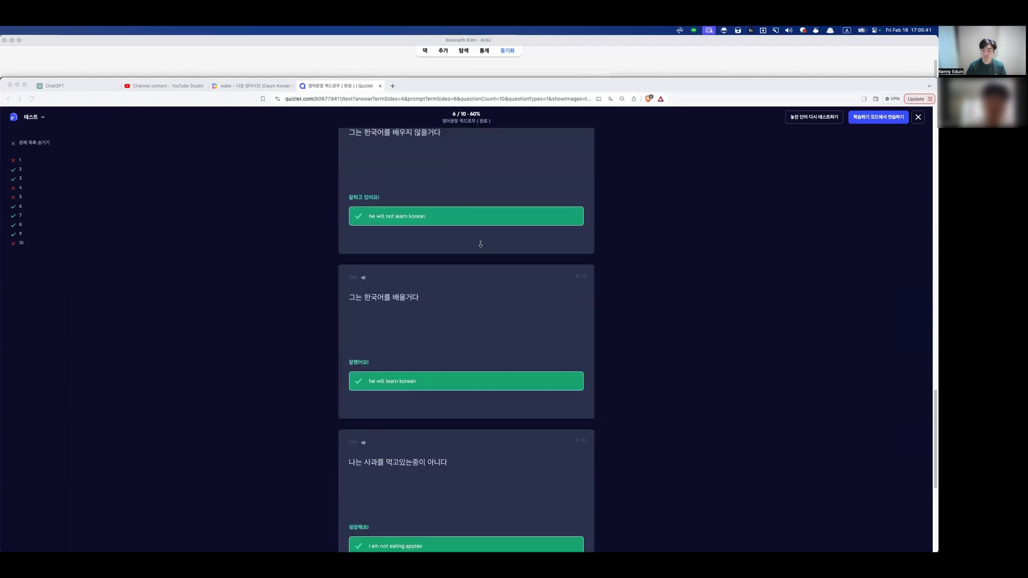
scroll(481, 244, down, 3)
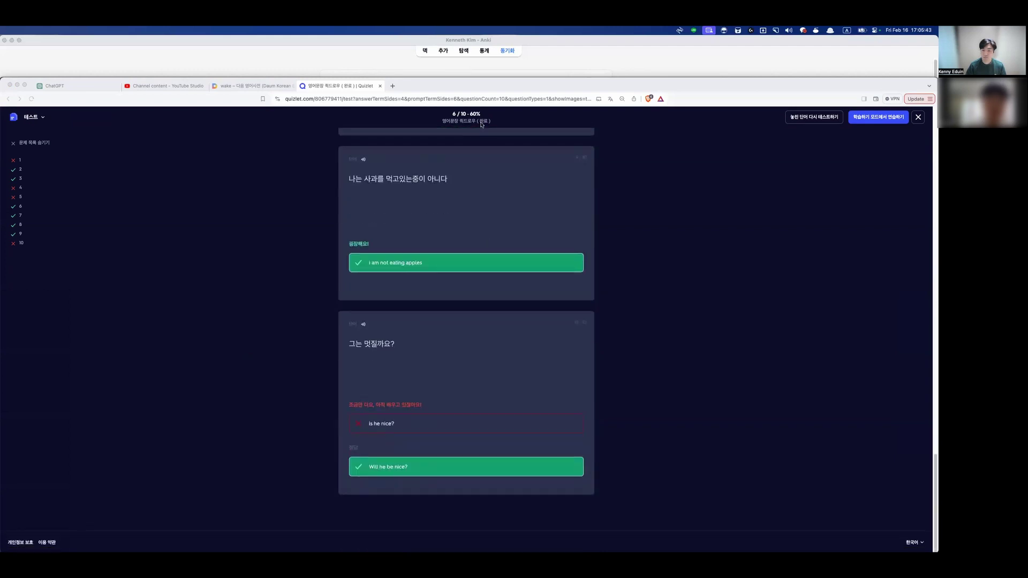
- Switch to Obsidian and paste the captured test results into a new timestamped entry in the open note
key(super+Tab)
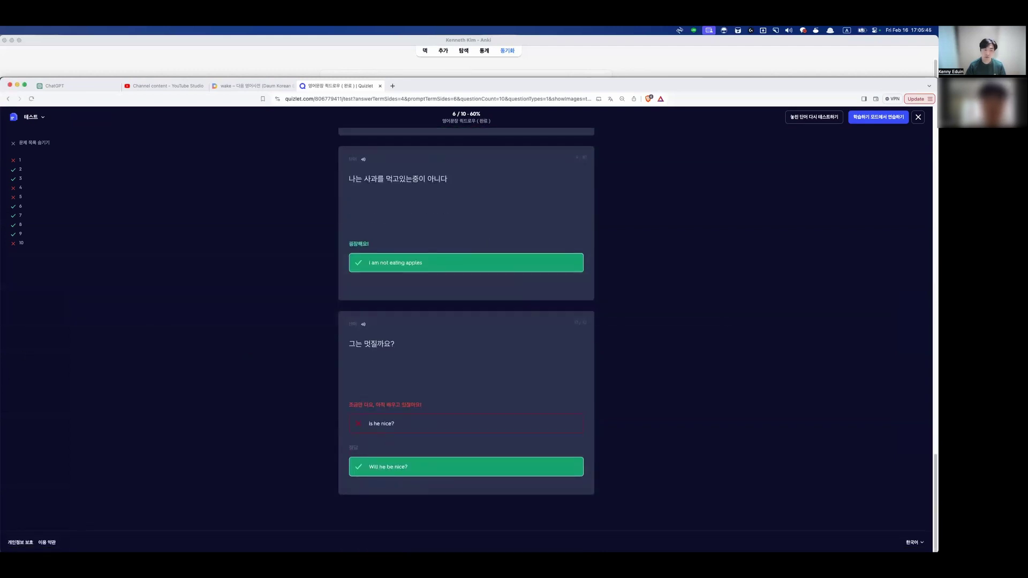
key(super+Tab)
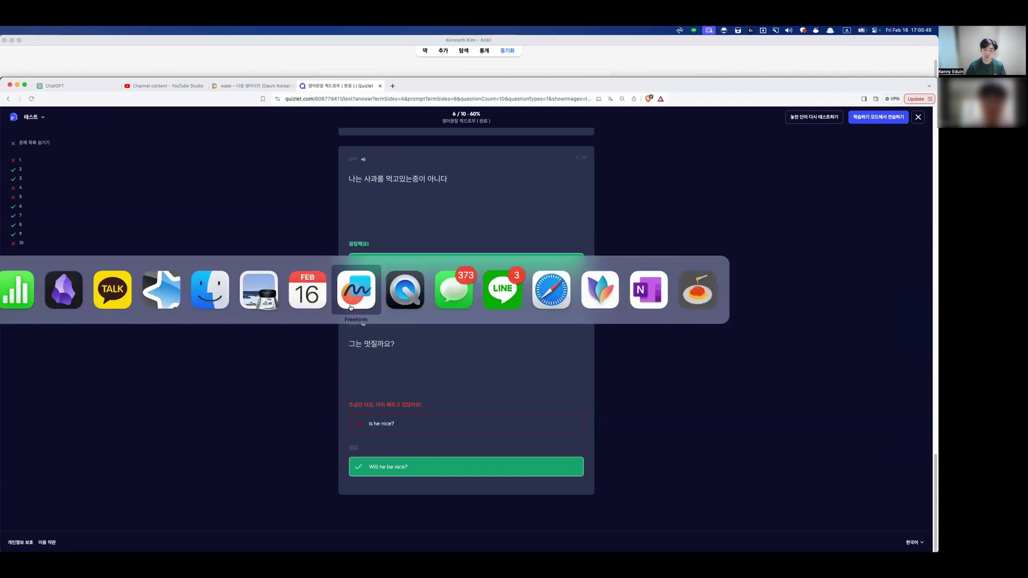
click(65, 300)
scroll(429, 395, down, 5)
scroll(429, 395, up, 3)
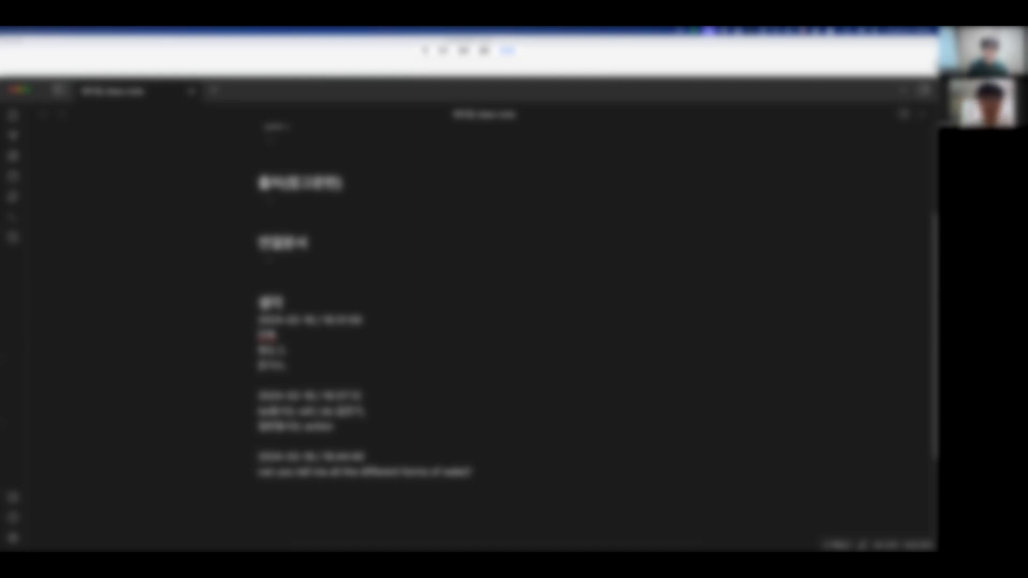
key(Return)
key(Return)
key(ctrl+v)
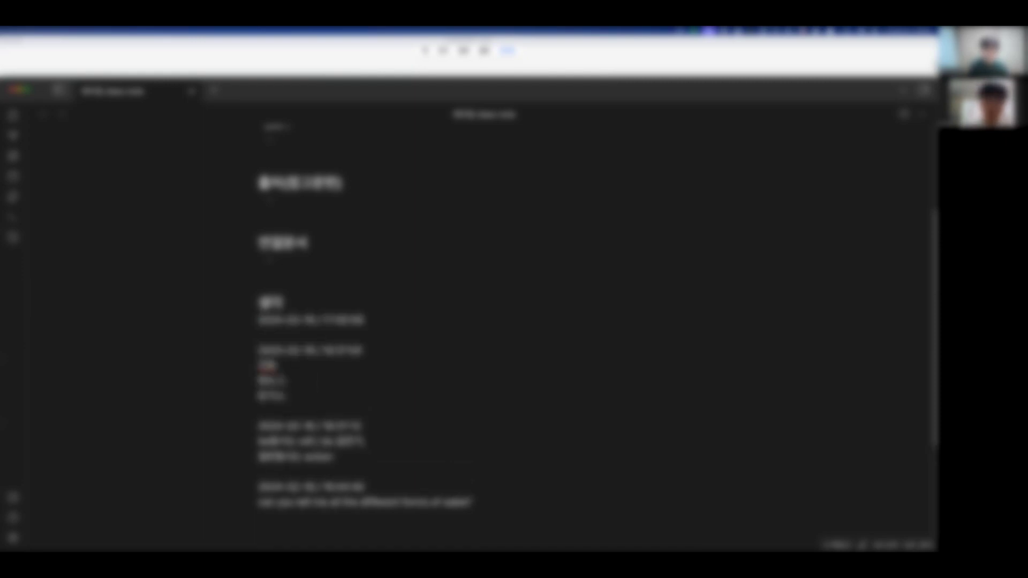
scroll(436, 471, down, 7)
scroll(436, 471, up, 4)
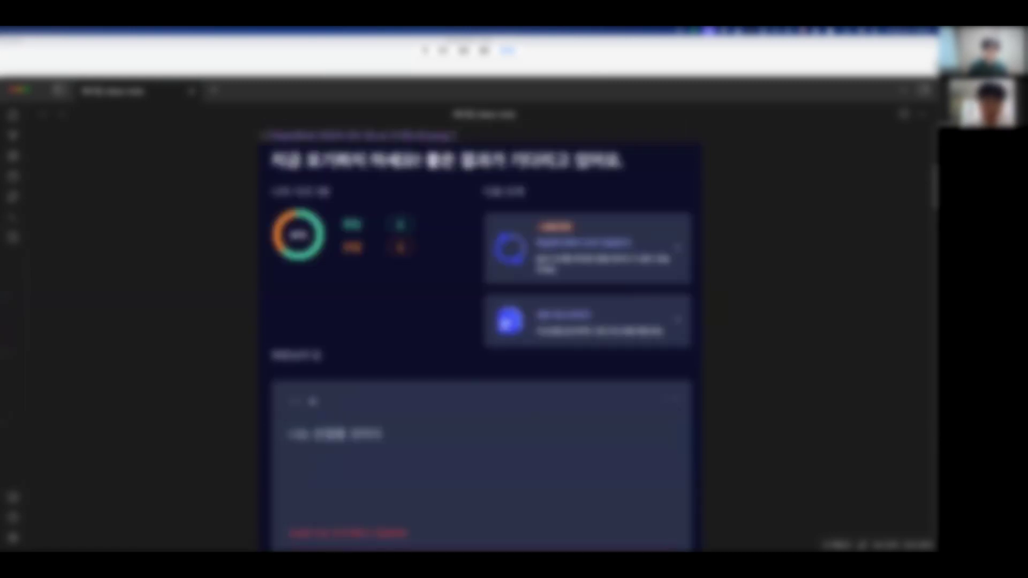
scroll(436, 471, up, 4)
scroll(478, 431, up, 3)
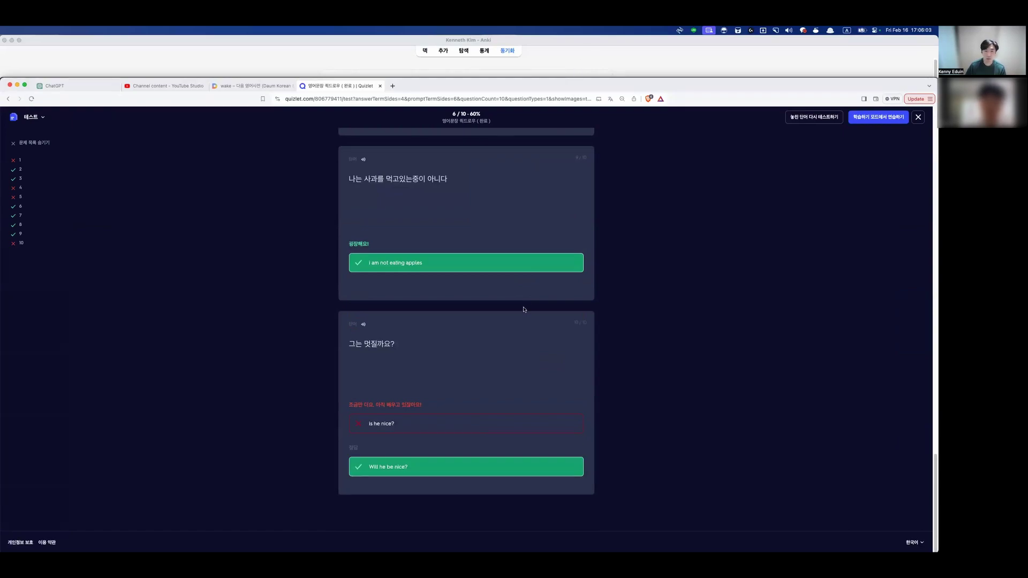
- Switch to the Numbers verb table and go through the positive, negative and question "wake up" cells in the Action section
key(ctrl+Up)
click(631, 380)
click(535, 230)
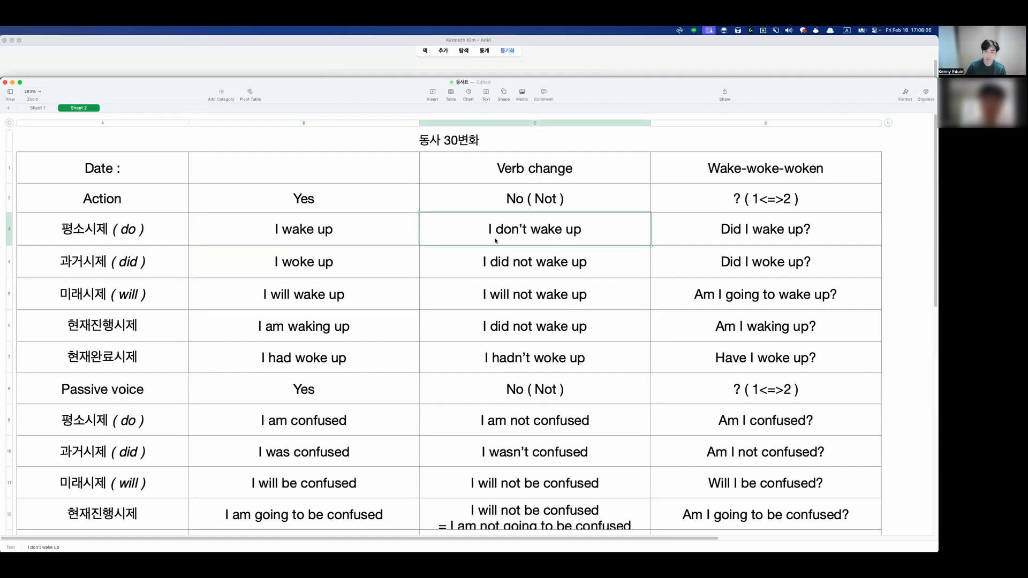
click(536, 262)
click(761, 235)
click(756, 268)
click(733, 347)
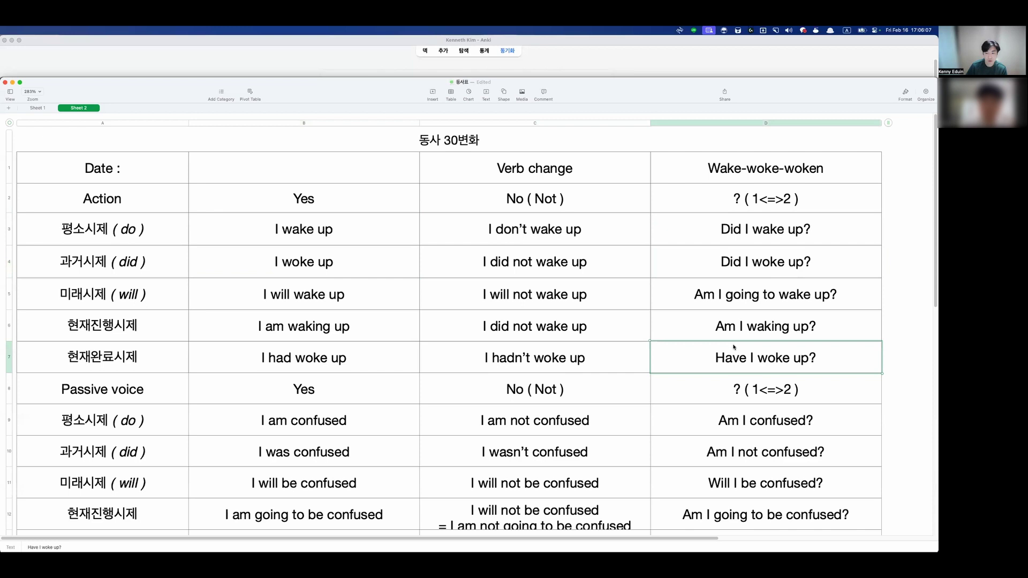
click(571, 328)
click(342, 327)
click(358, 358)
click(369, 326)
click(455, 300)
click(455, 323)
click(658, 265)
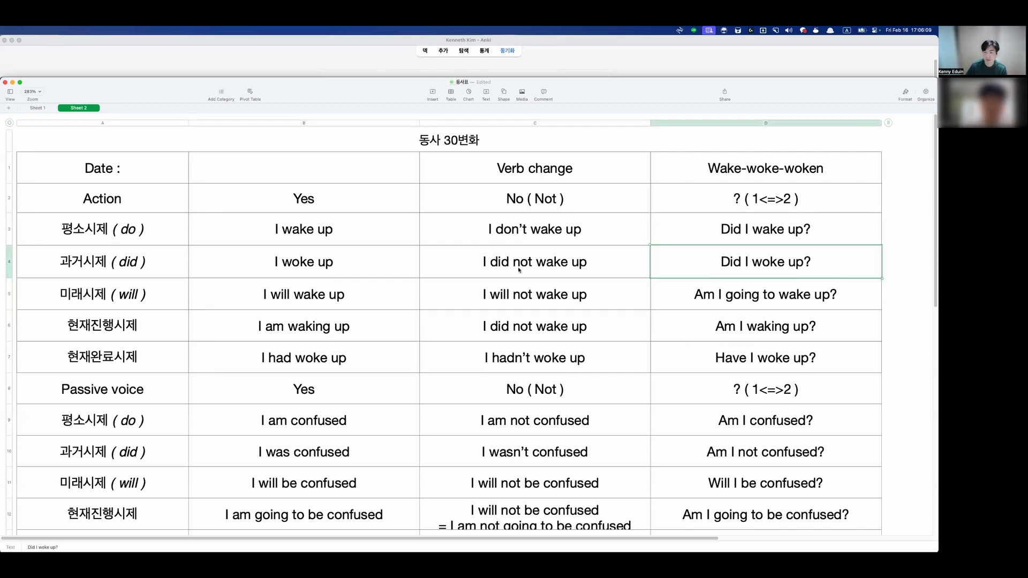
click(342, 263)
- Highlight the Action section's block of "wake up" sentences, from 평소시제 ( do ) to 현재완료시제, across the Yes, No and ? columns
drag(360, 222, 751, 358)
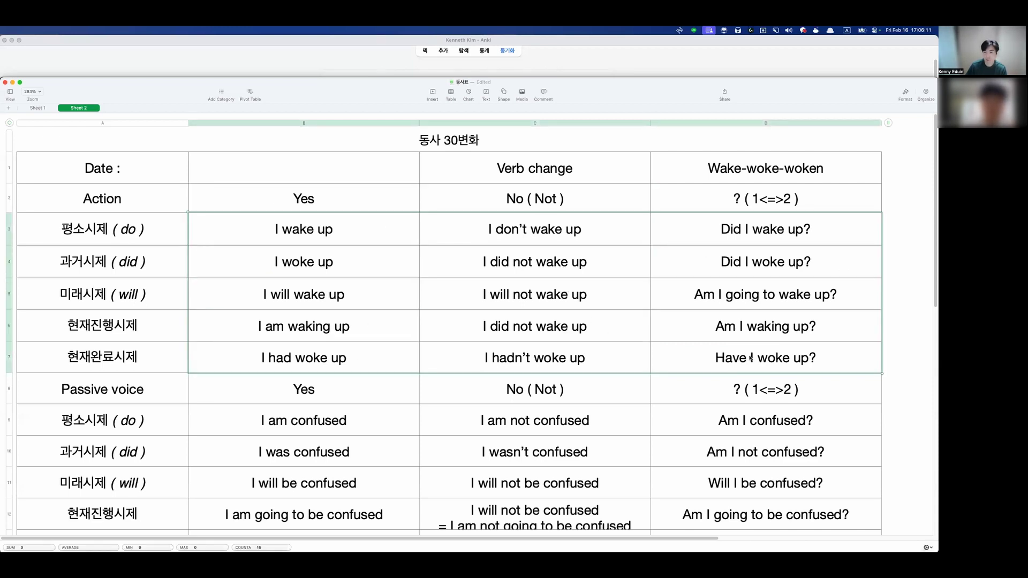
click(766, 326)
click(712, 295)
click(675, 257)
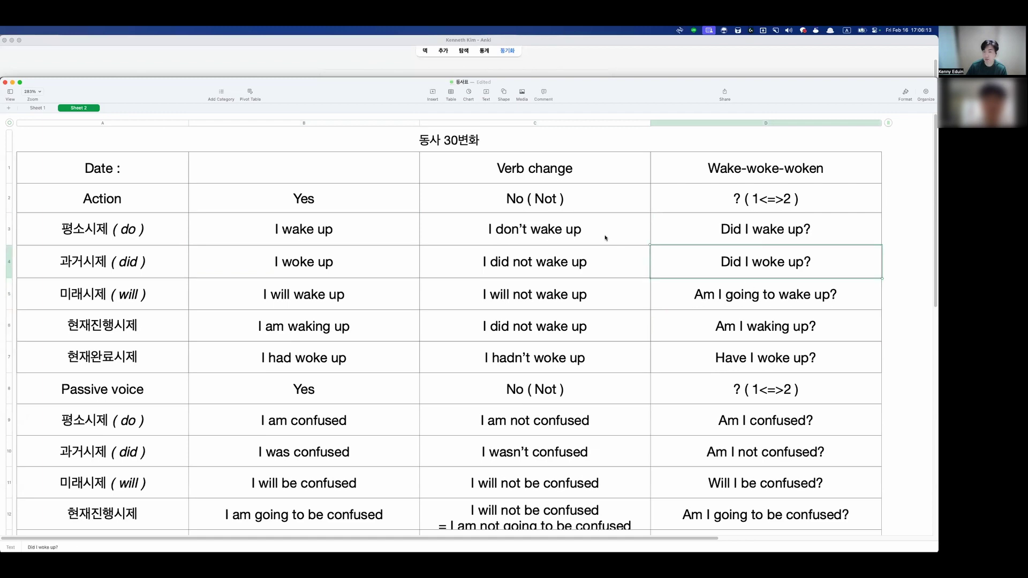
click(701, 230)
drag(701, 230, 752, 359)
- Highlight the To BE section's block of sentences, from 평소시제 to 현재완료시제, across the Yes, No and ? columns
scroll(299, 453, down, 5)
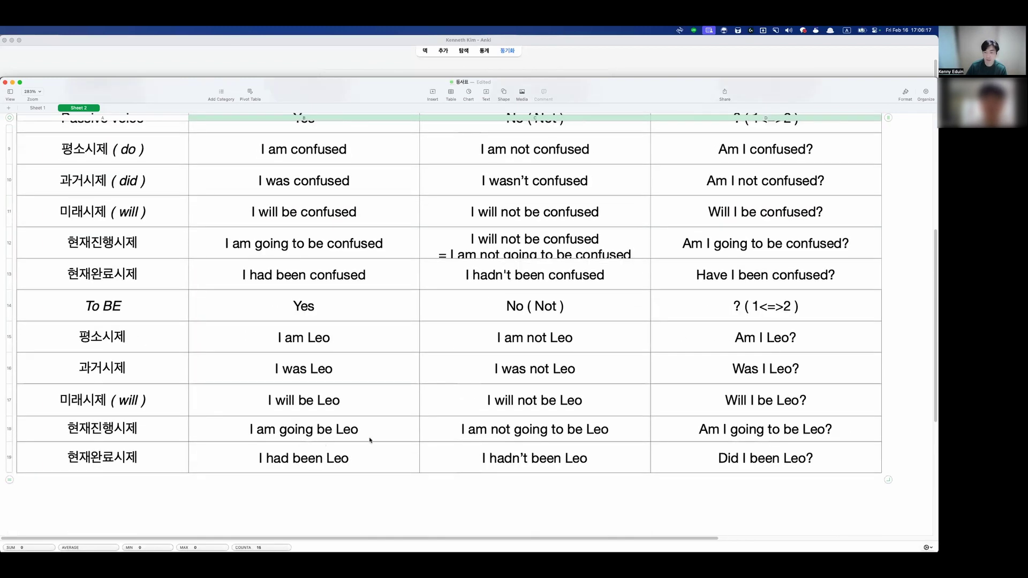
scroll(341, 410, up, 3)
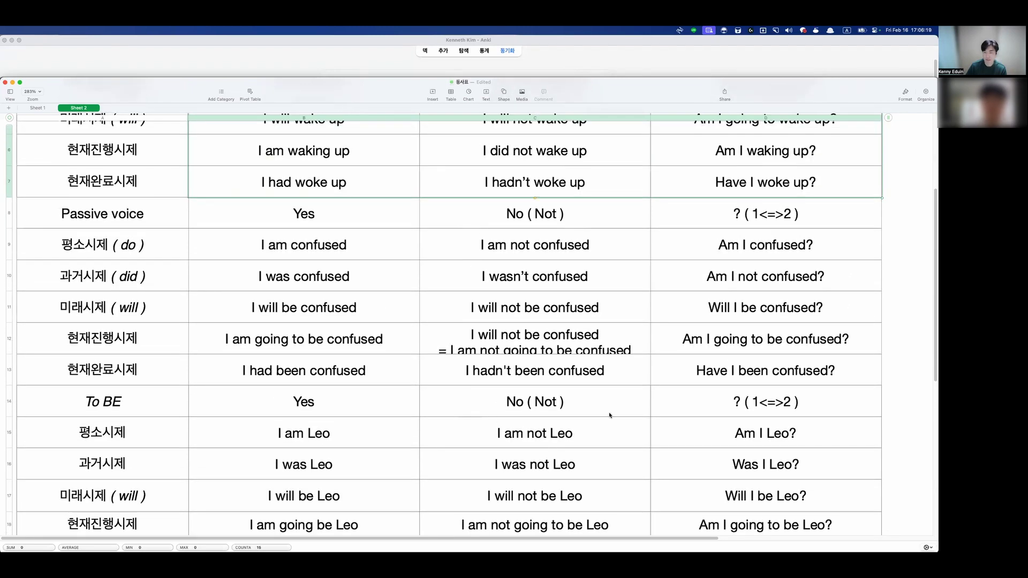
scroll(522, 472, down, 3)
drag(766, 453, 351, 328)
scroll(476, 410, up, 1)
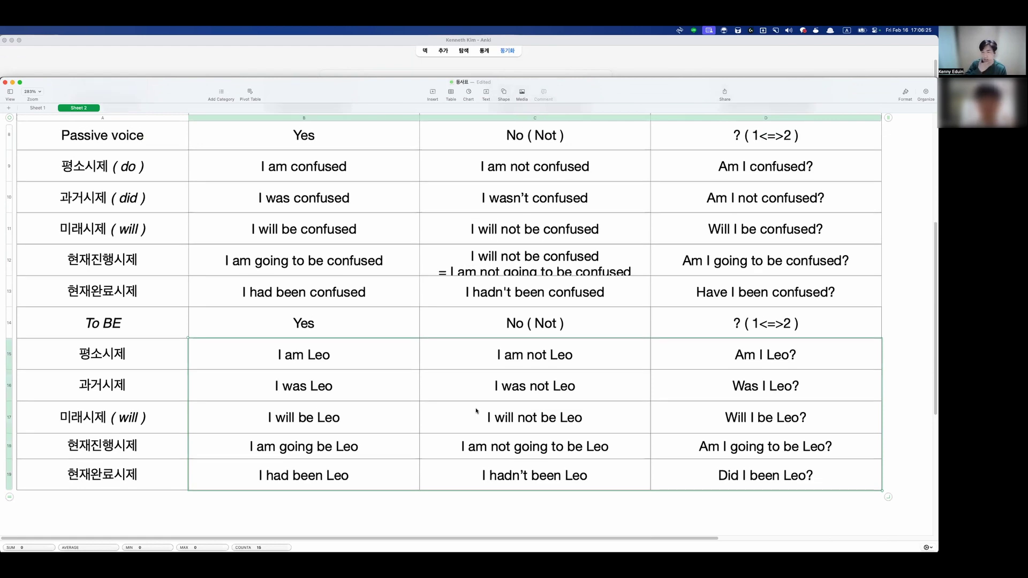
- Look over the whole verb table, from the Action "wake up" sentences through Passive voice to the To BE section
scroll(557, 261, up, 5)
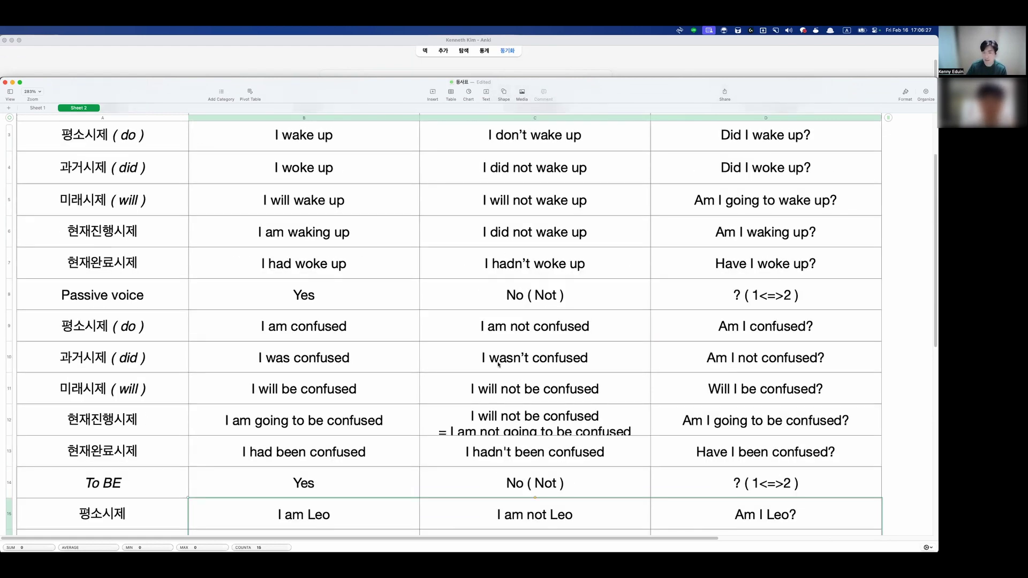
scroll(498, 364, up, 3)
click(467, 303)
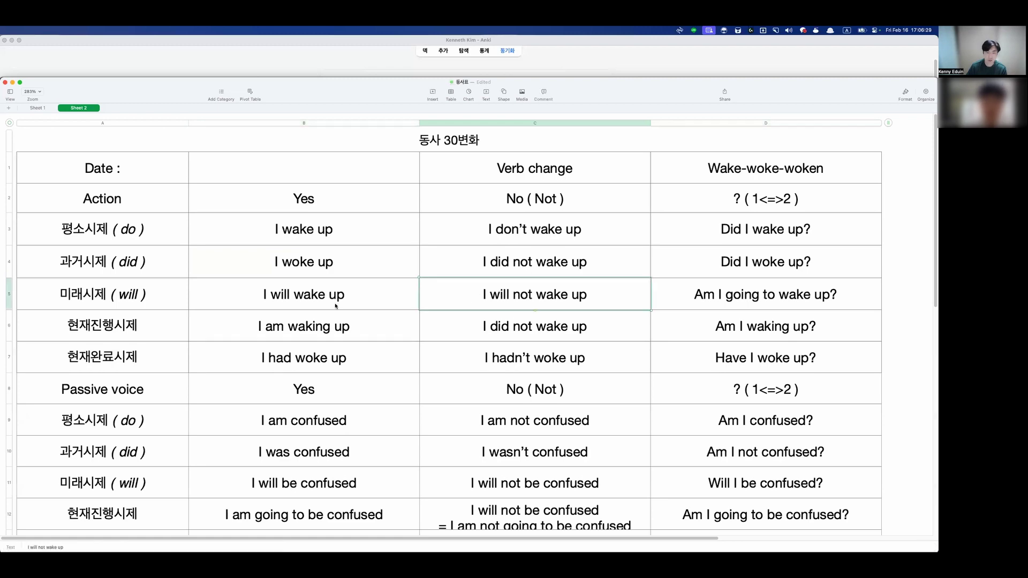
key(Left)
key(Down)
key(Right)
scroll(429, 448, down, 8)
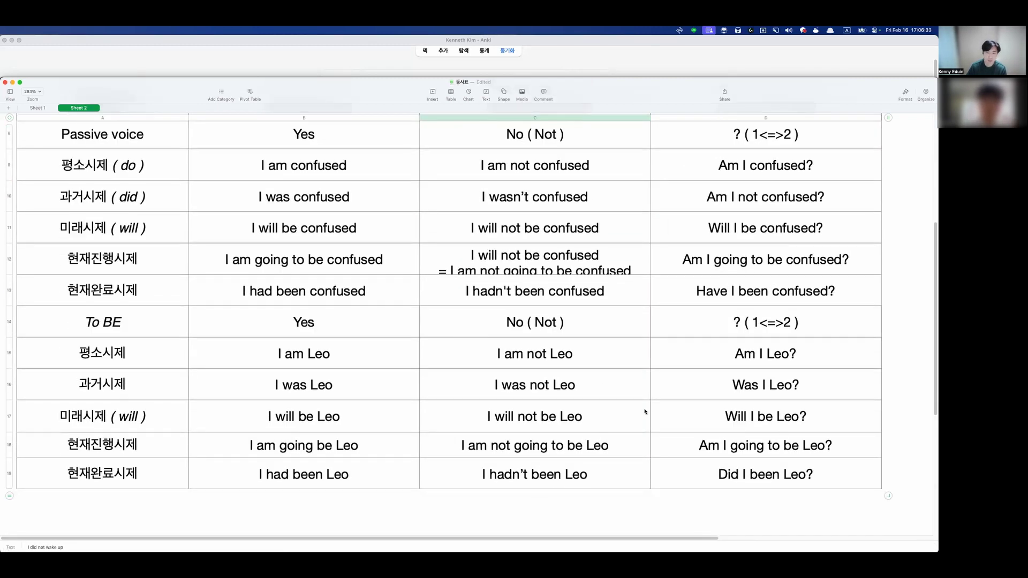
scroll(698, 381, up, 1)
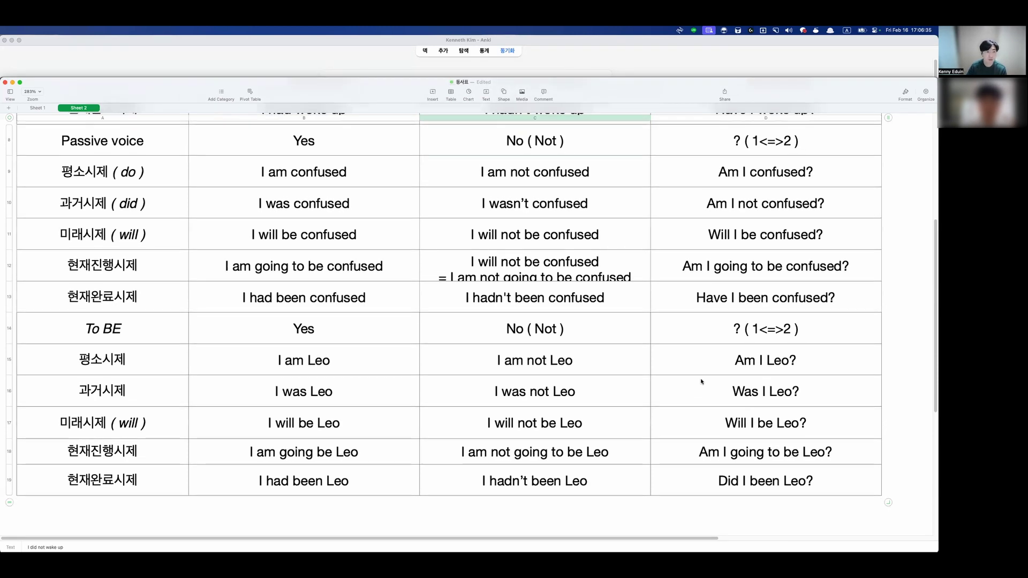
scroll(702, 382, up, 8)
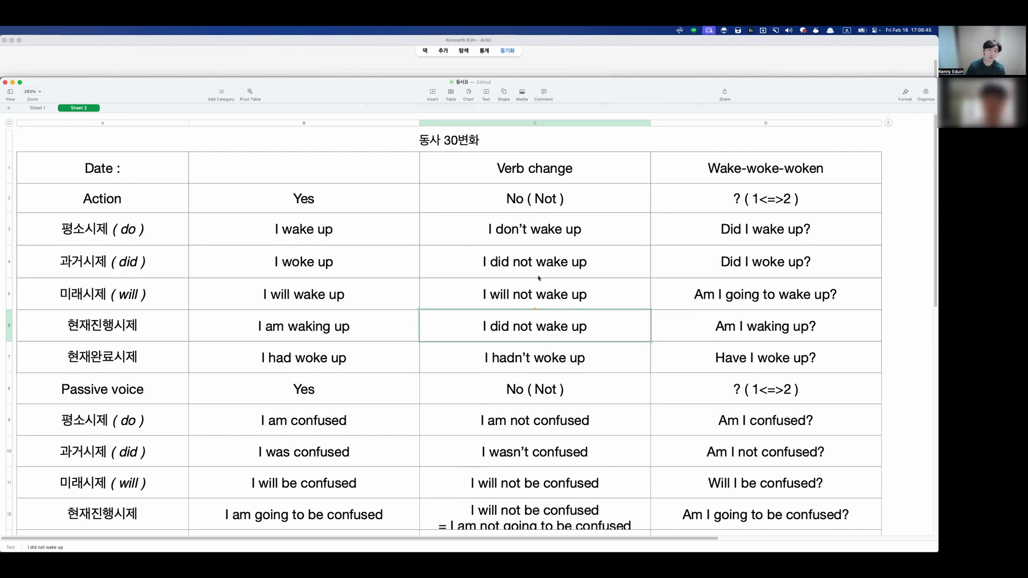
key(alt+space)
text(a)
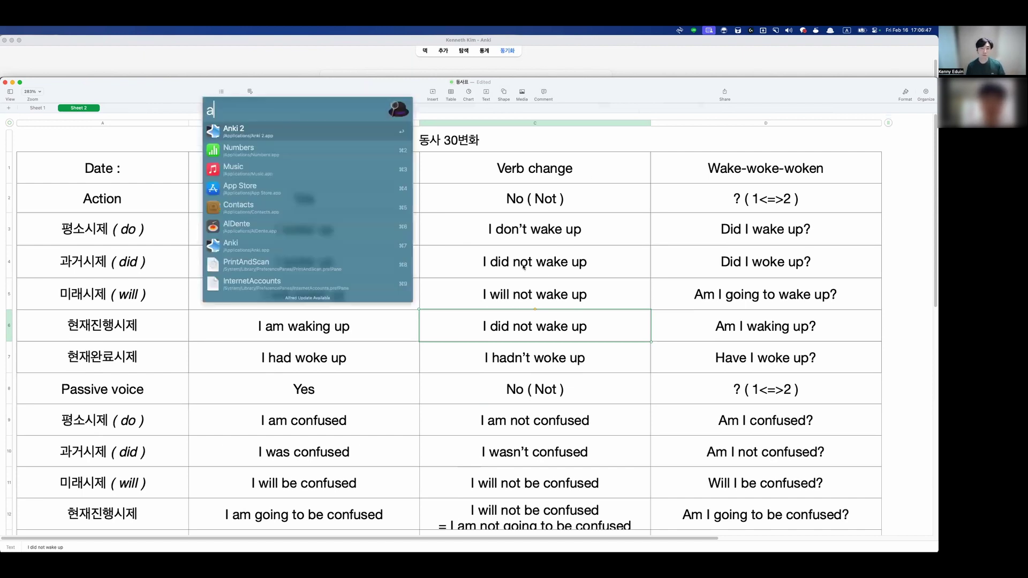
key(BackSpace)
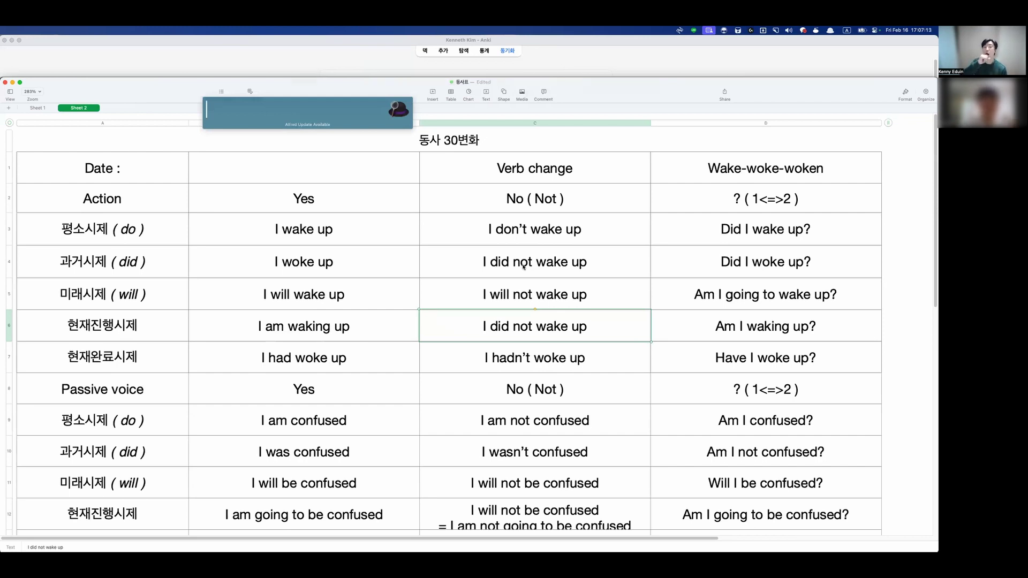
- Switch to the browser and bring up the ChatGPT answer listing the forms of "wake" as a verb
key(super+Tab)
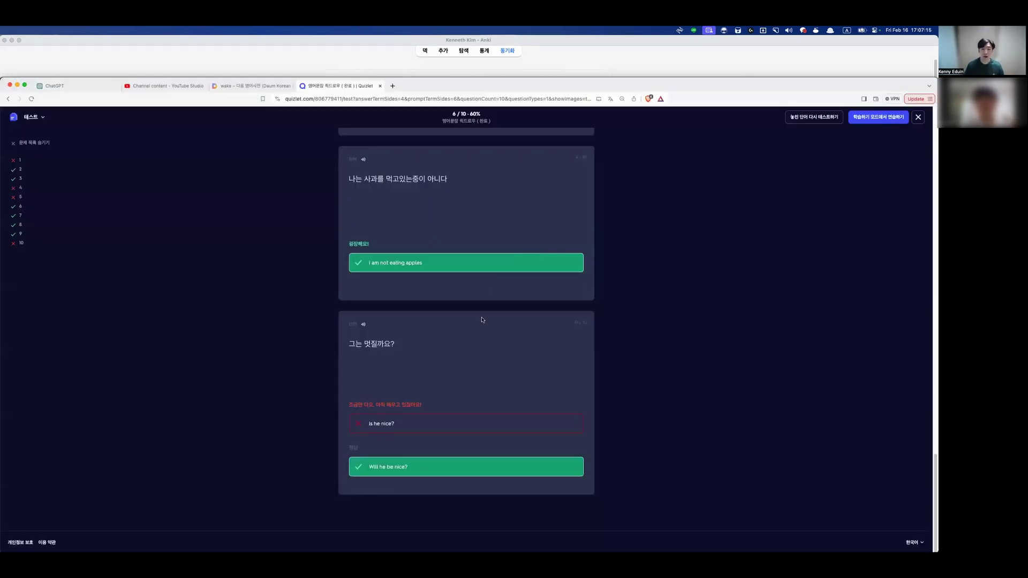
click(169, 85)
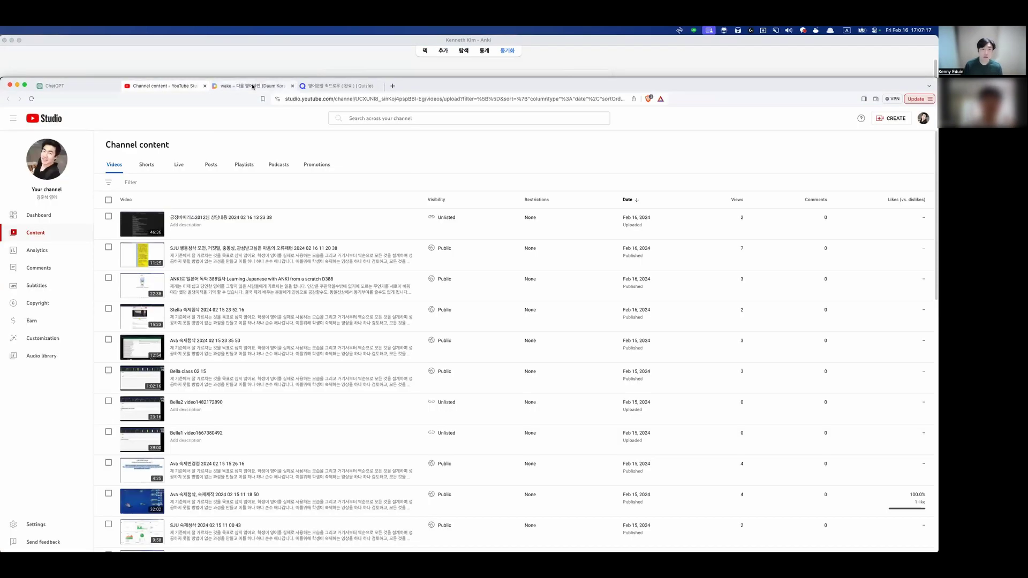
click(356, 85)
click(85, 86)
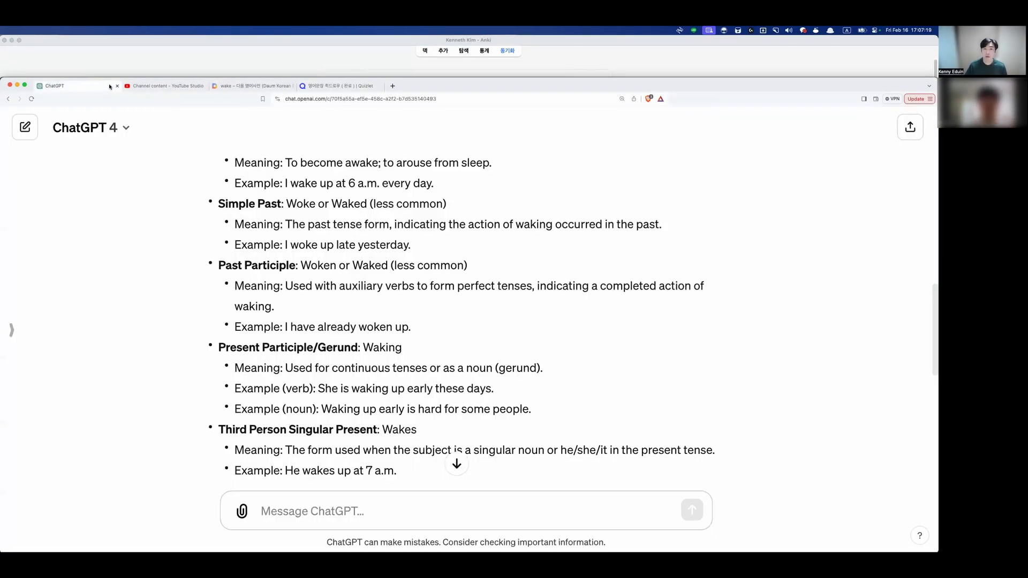
scroll(401, 410, up, 3)
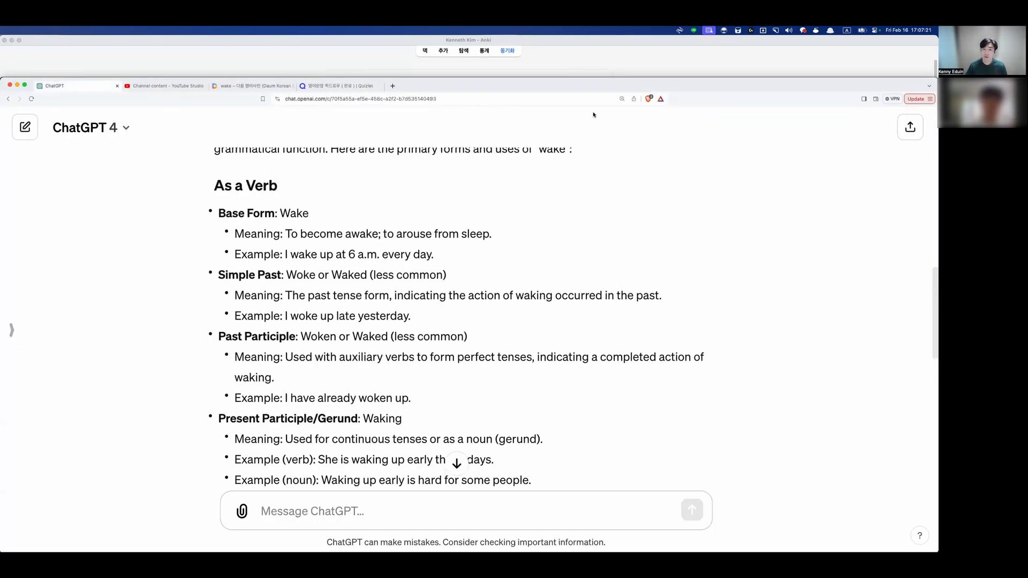
- Move the Anki window down so the desktop shows above it, and switch back to the ChatGPT window
click(605, 48)
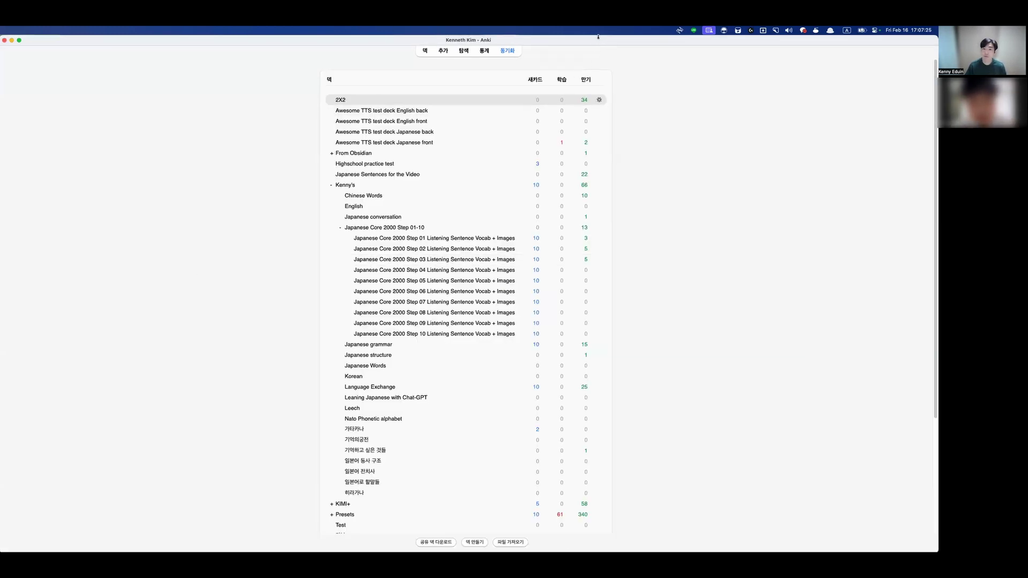
drag(592, 41, 599, 78)
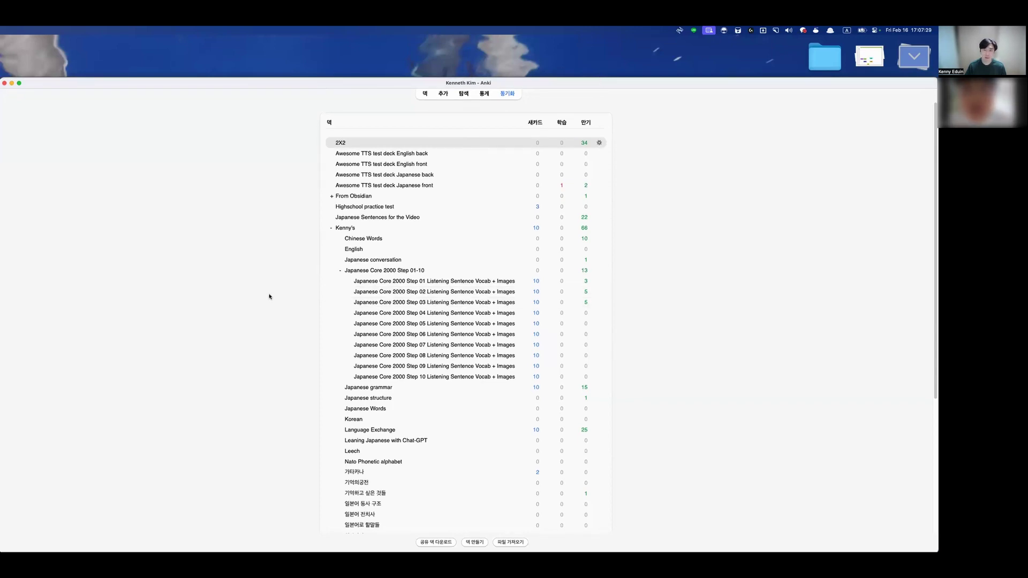
key(ctrl+Up)
click(375, 241)
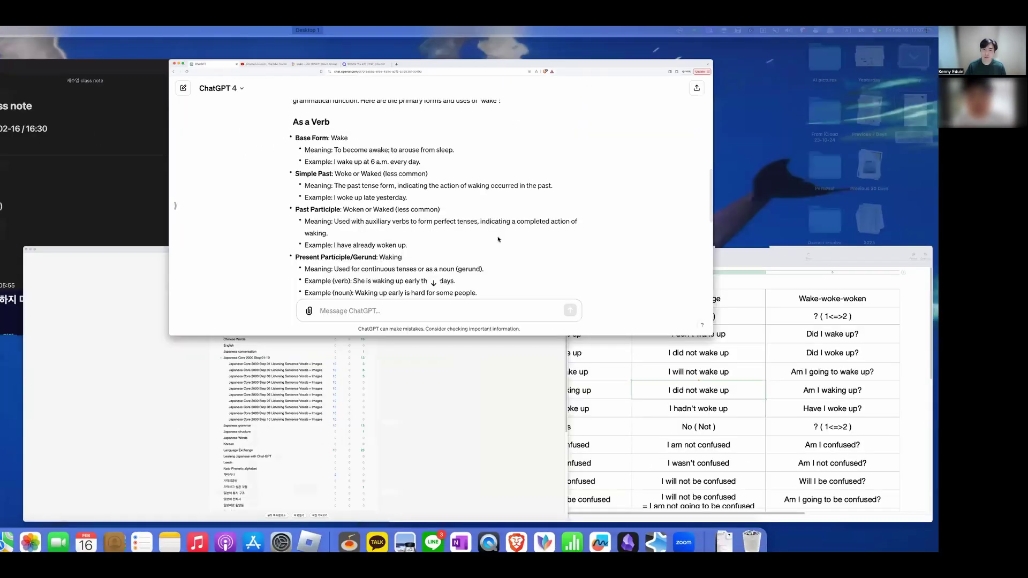
- Read through the ChatGPT answer on "wake", from the question down to the phrasal verbs and other related forms
scroll(377, 419, up, 10)
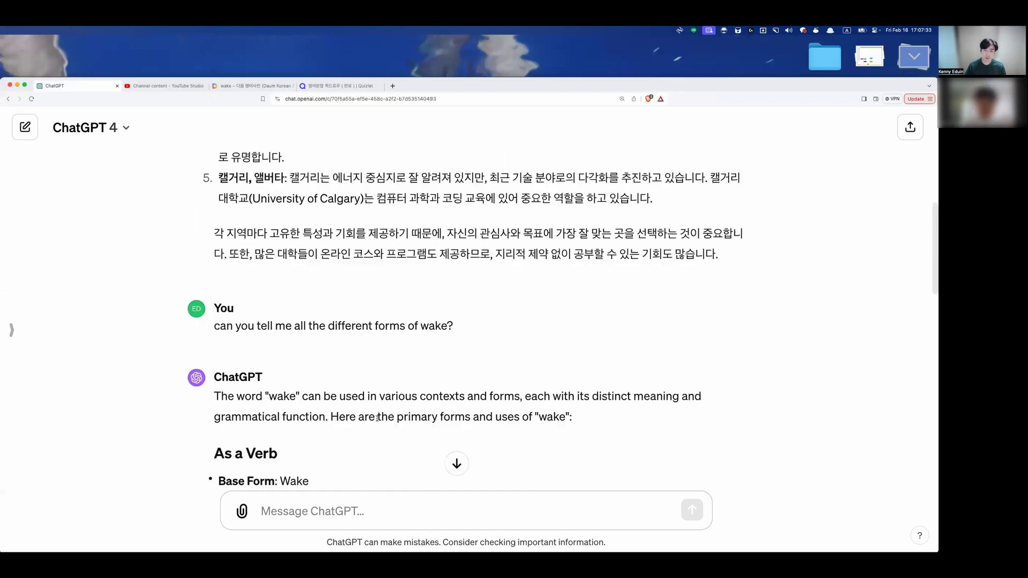
scroll(377, 419, down, 15)
scroll(376, 419, down, 5)
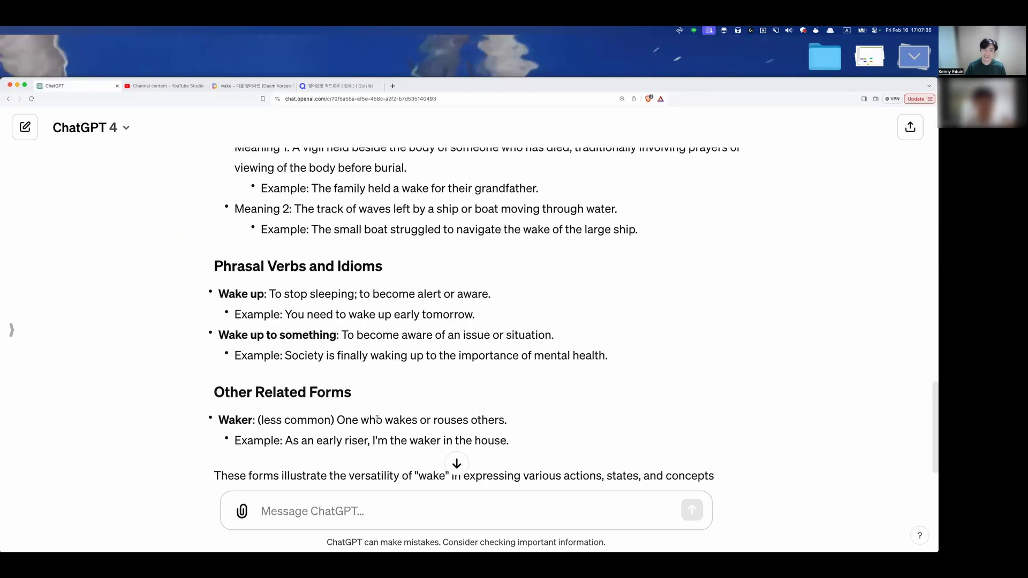
scroll(377, 418, down, 3)
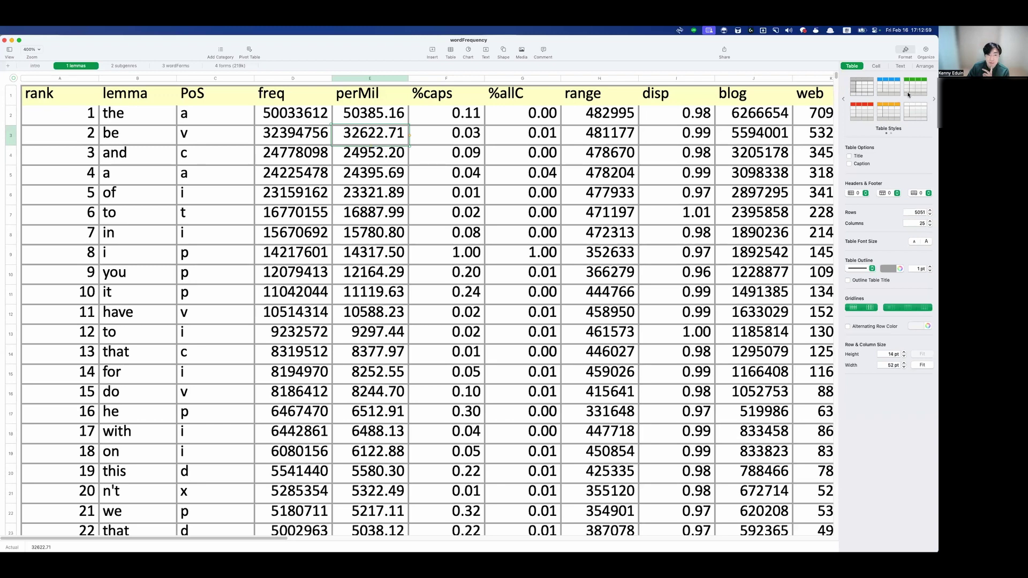
- Move the wordFrequency spreadsheet window down so the desktop shows above it
click(576, 310)
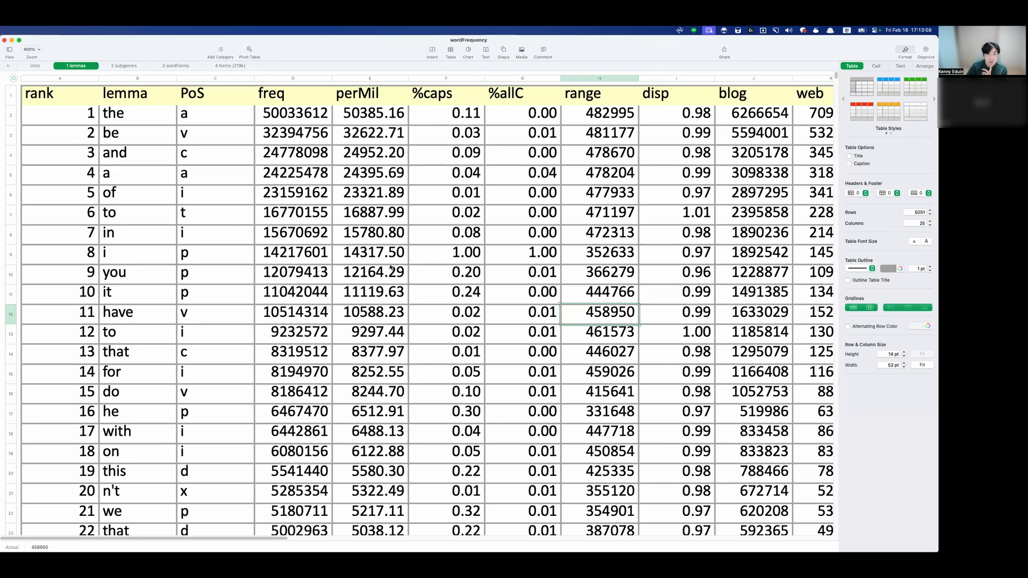
click(392, 176)
click(392, 157)
click(428, 155)
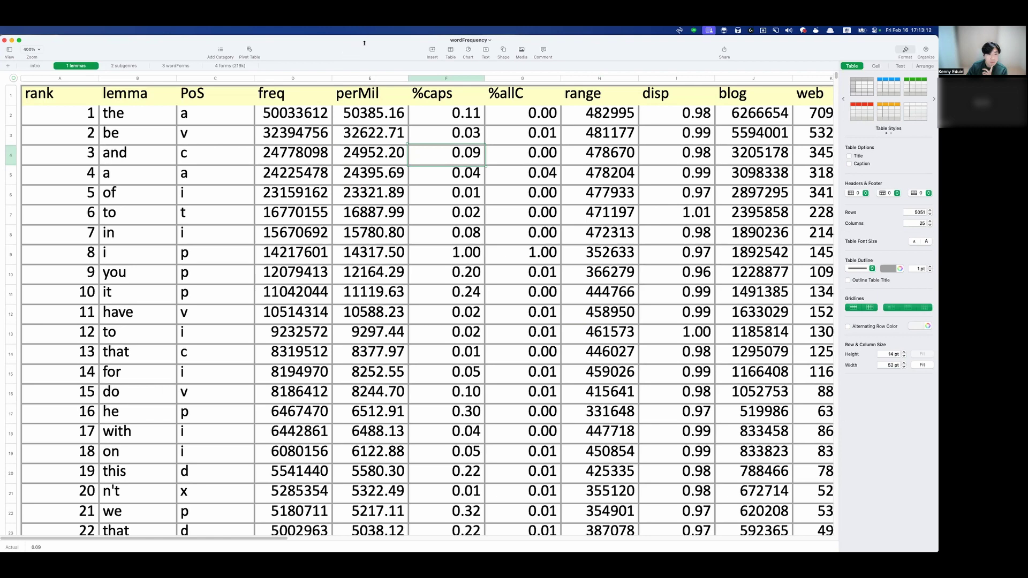
drag(364, 43, 378, 79)
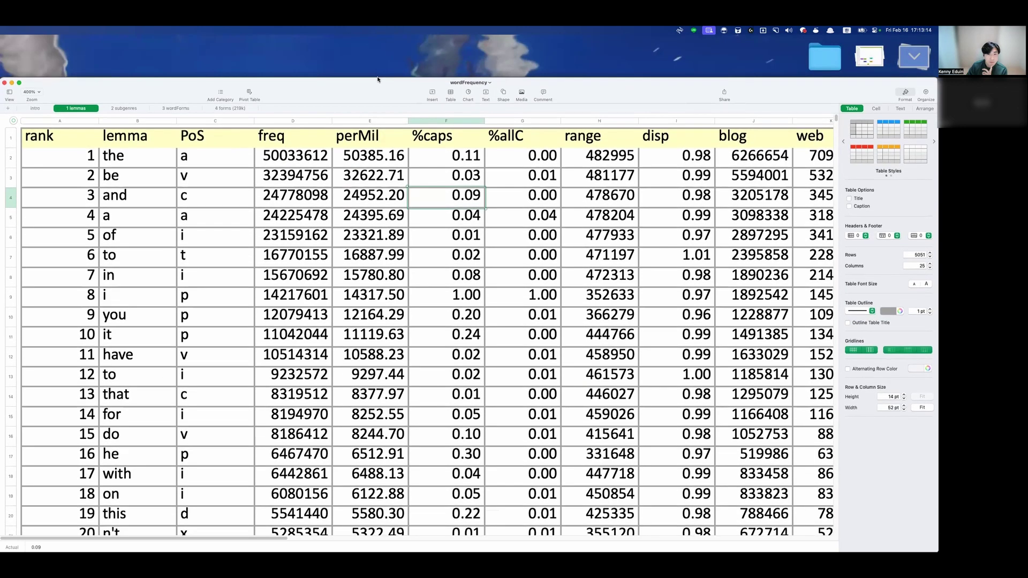
- Look at the %caps values for the lemmas "be" and "to" in the 1 lemmas sheet
click(432, 180)
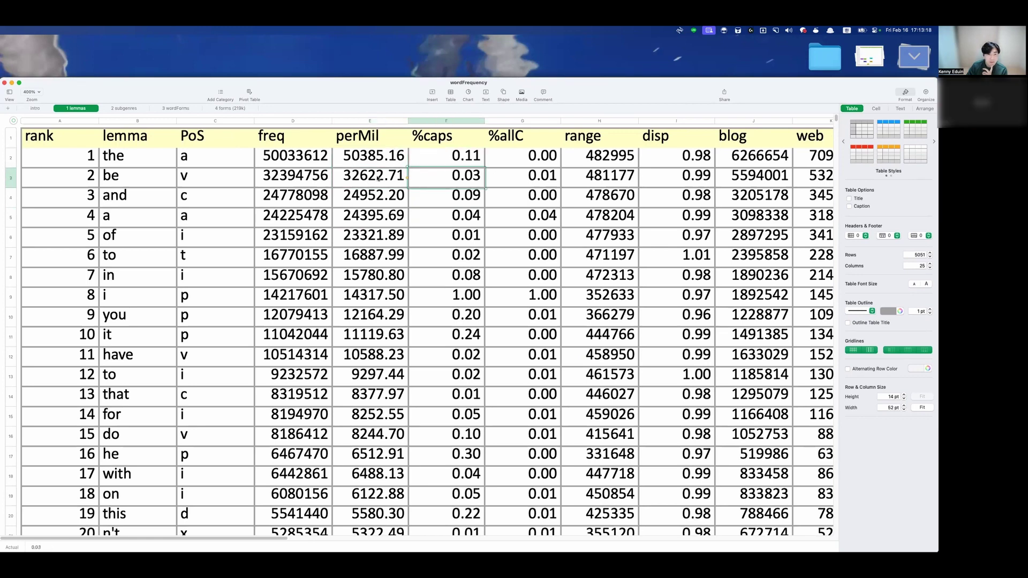
click(422, 259)
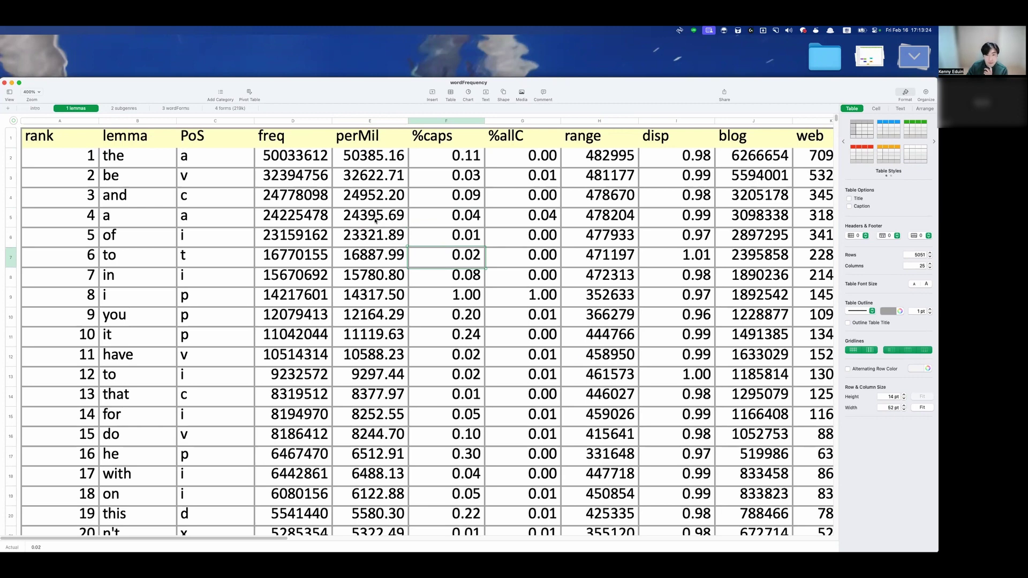
click(446, 181)
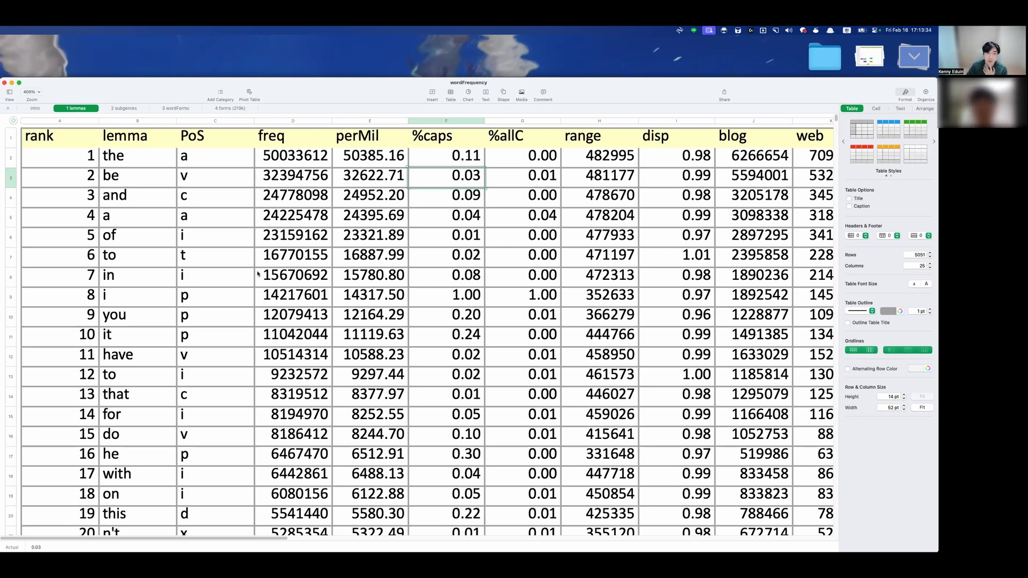
- Go through the freq values of the top-ranked lemmas, moving between "of", "the", "be" and "and"
click(308, 255)
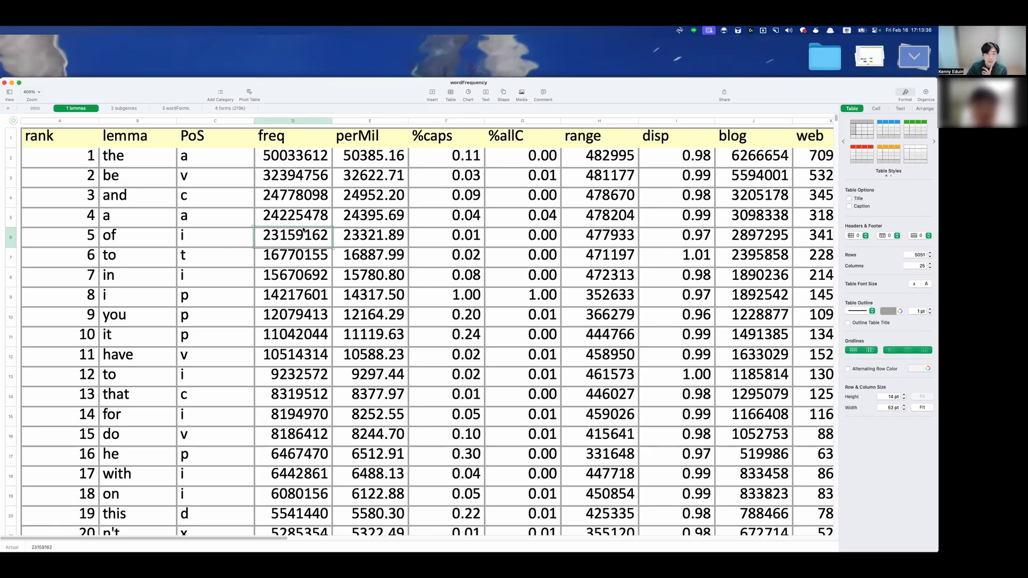
click(294, 149)
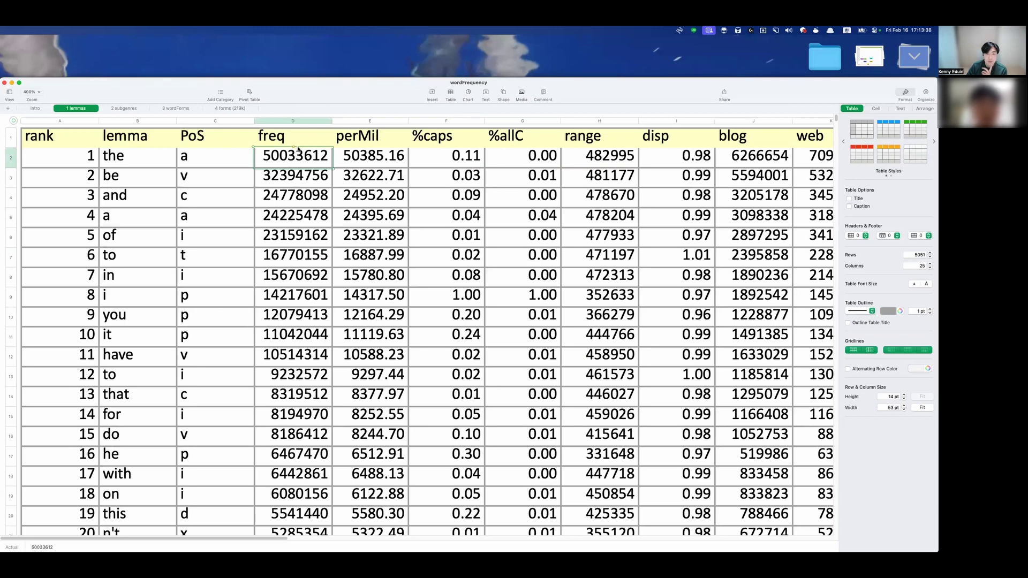
click(333, 161)
key(Left)
key(Down)
key(Down)
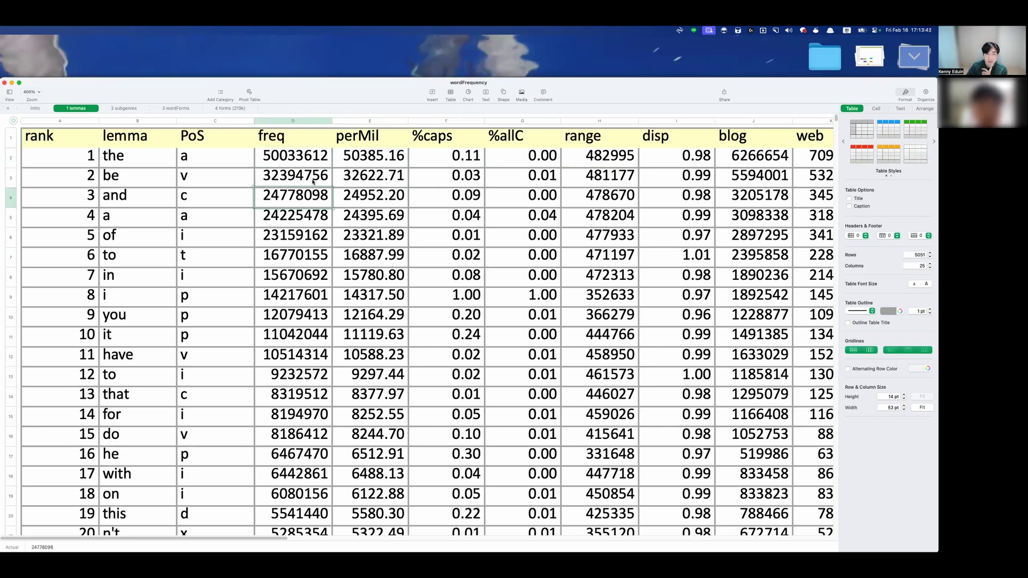
key(Up)
key(Up)
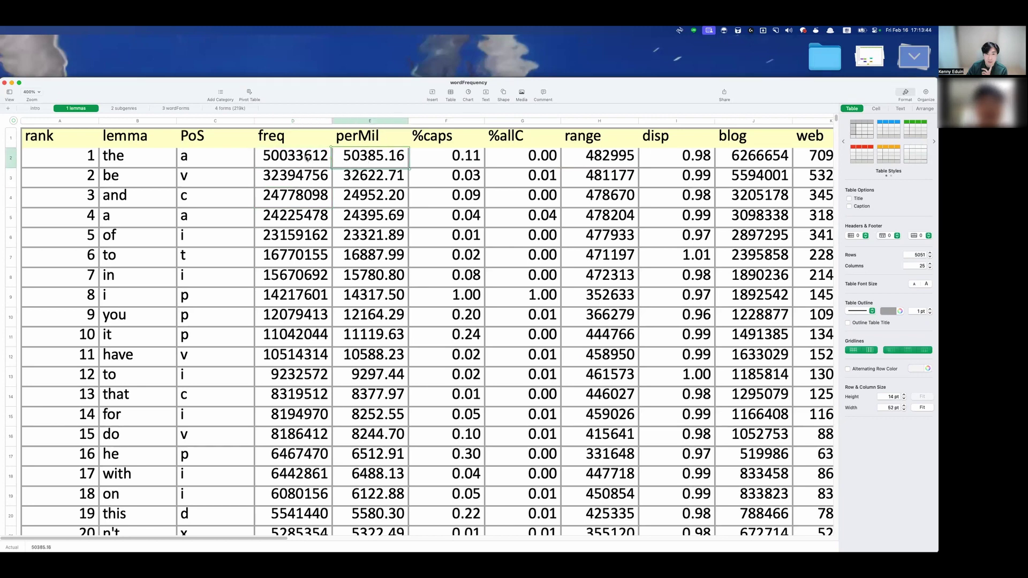
- Compare the perMil and freq values of "the", highlighting the leading digits of its freq value
click(354, 160)
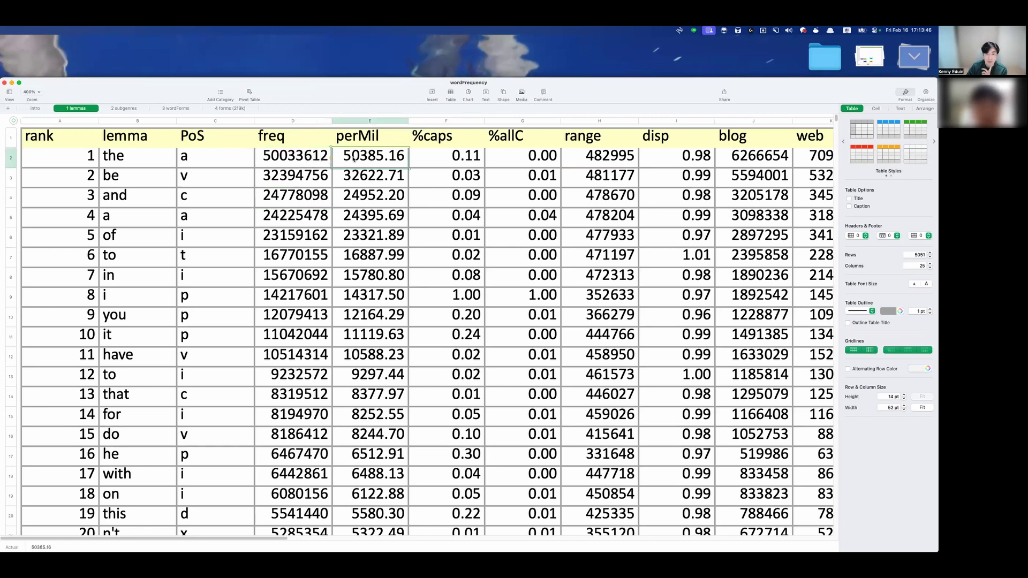
key(Down)
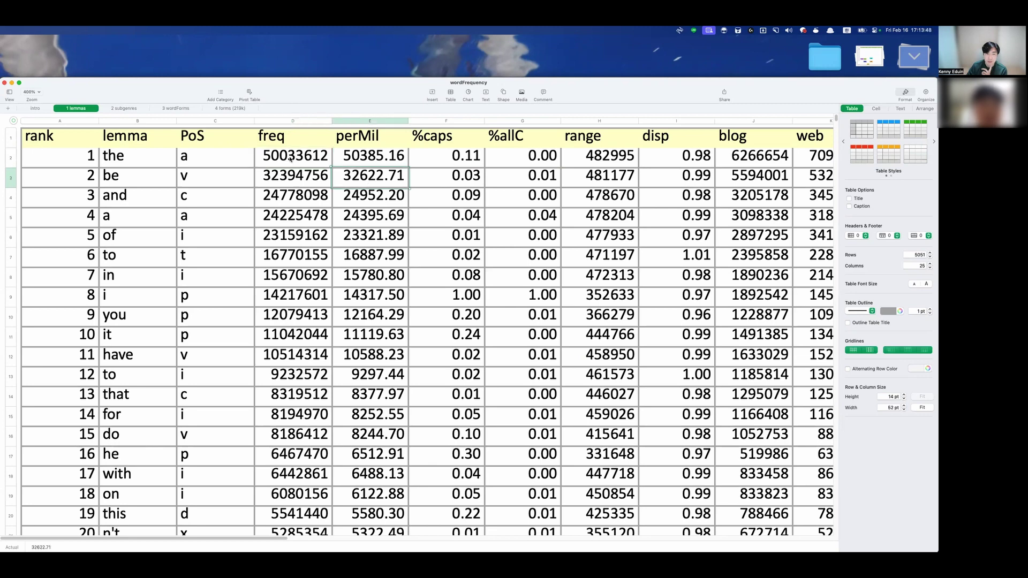
click(290, 159)
double_click(289, 158)
click(264, 155)
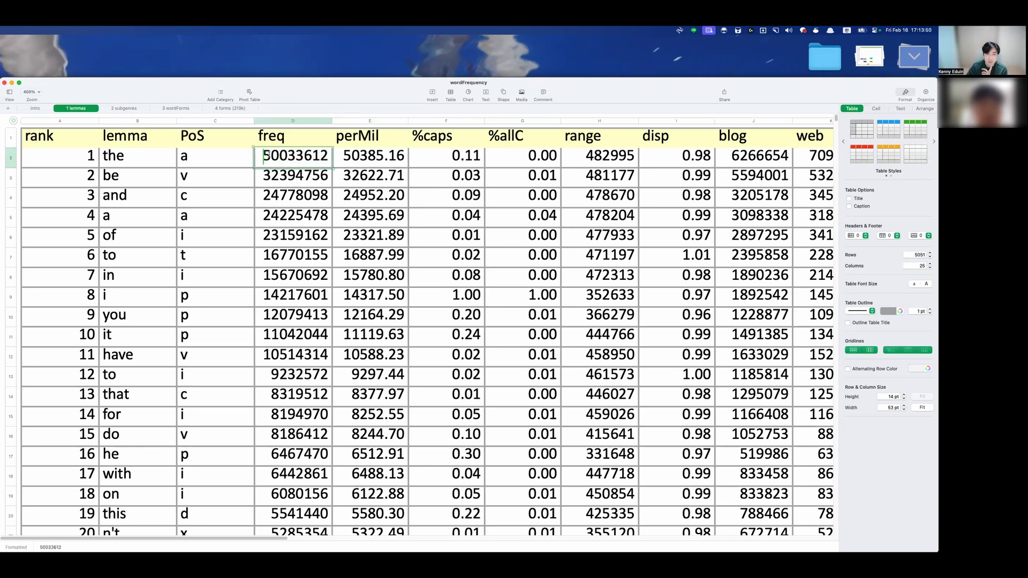
drag(263, 155, 278, 156)
- Go through the lemma, PoS, freq and rank cells of the "the" row, highlighting the entire freq value
click(167, 162)
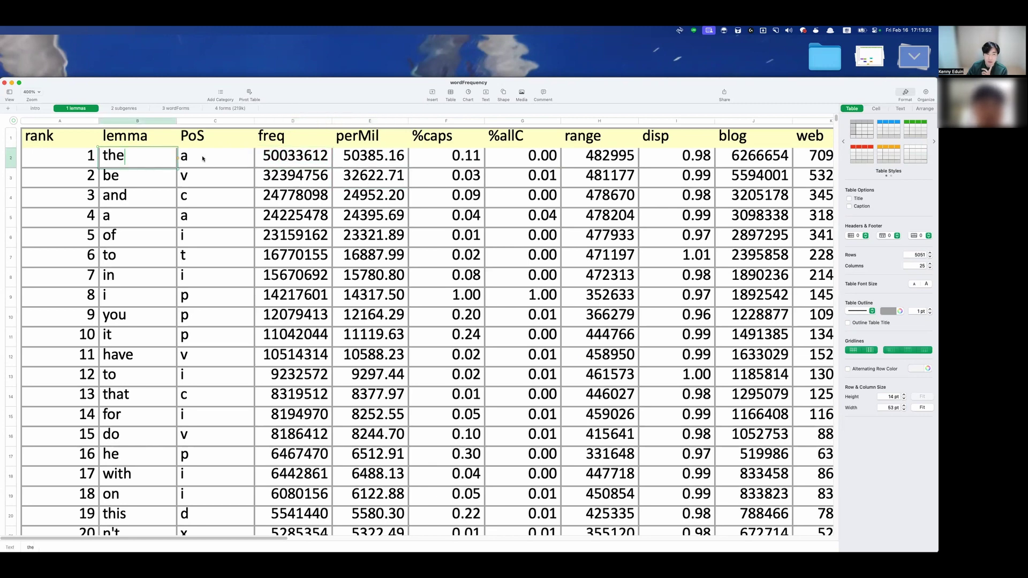
click(221, 156)
click(293, 160)
drag(267, 158, 324, 158)
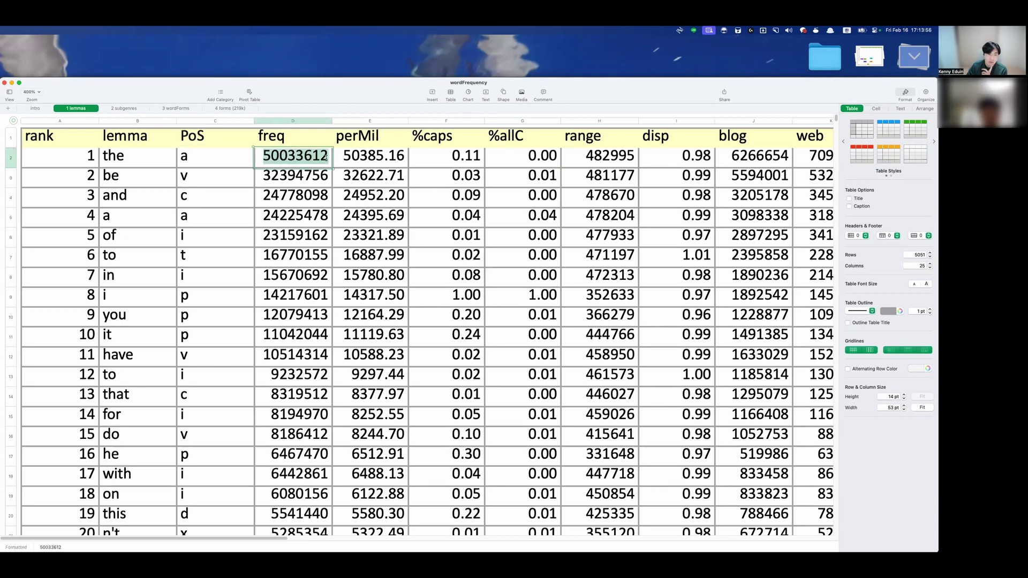
click(94, 163)
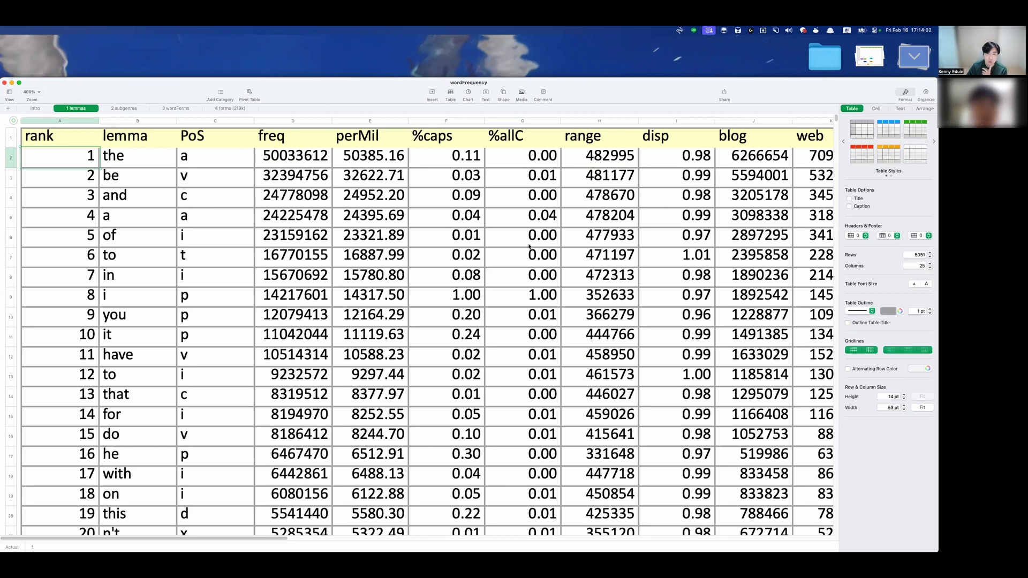
- Go to the end of the 1 lemmas sheet and select the rank and lemma cells of the final row, "bizarre"
click(523, 215)
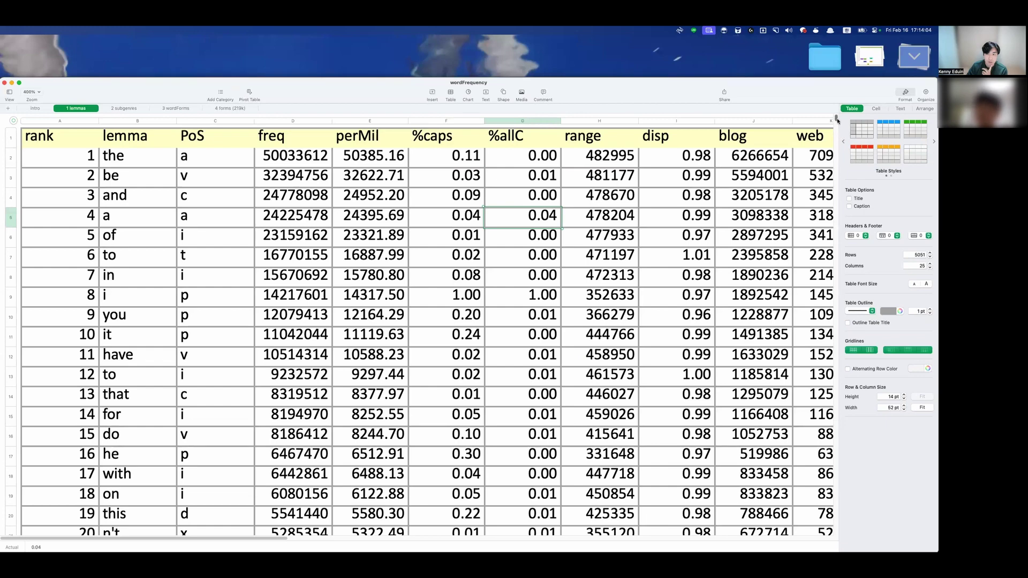
drag(836, 122, 832, 465)
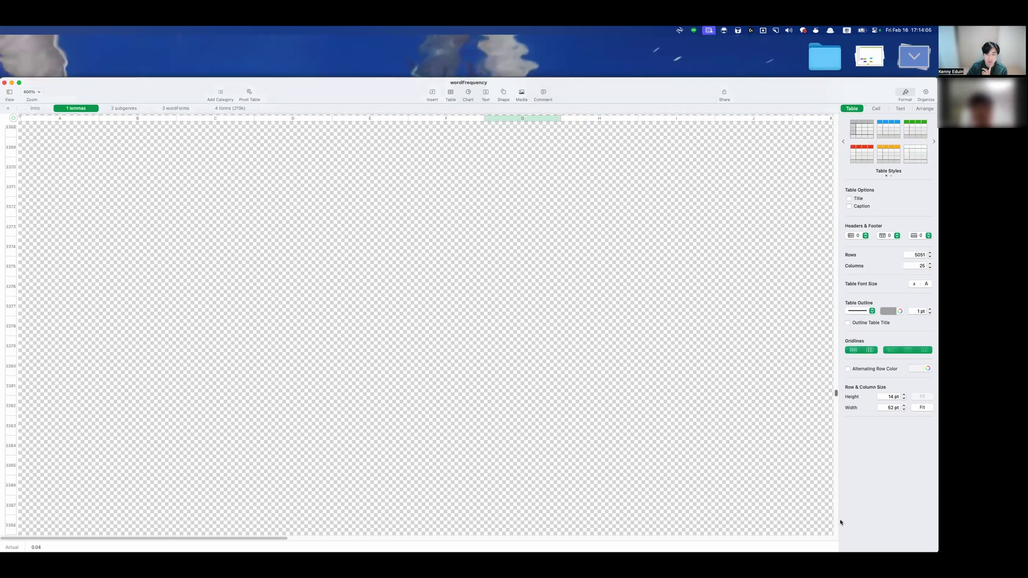
drag(836, 394, 839, 533)
scroll(609, 428, down, 5)
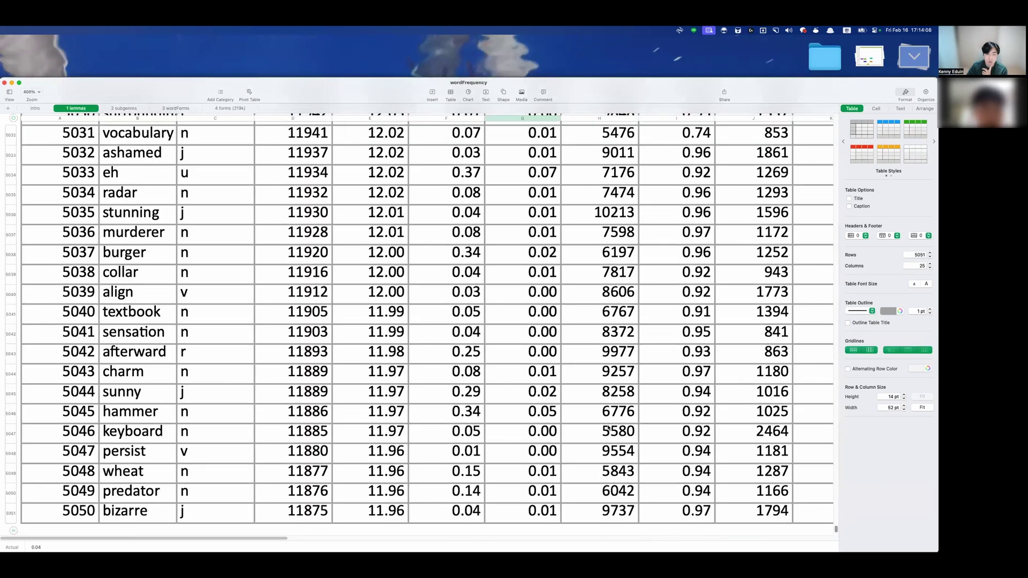
scroll(226, 395, down, 5)
drag(80, 329, 166, 333)
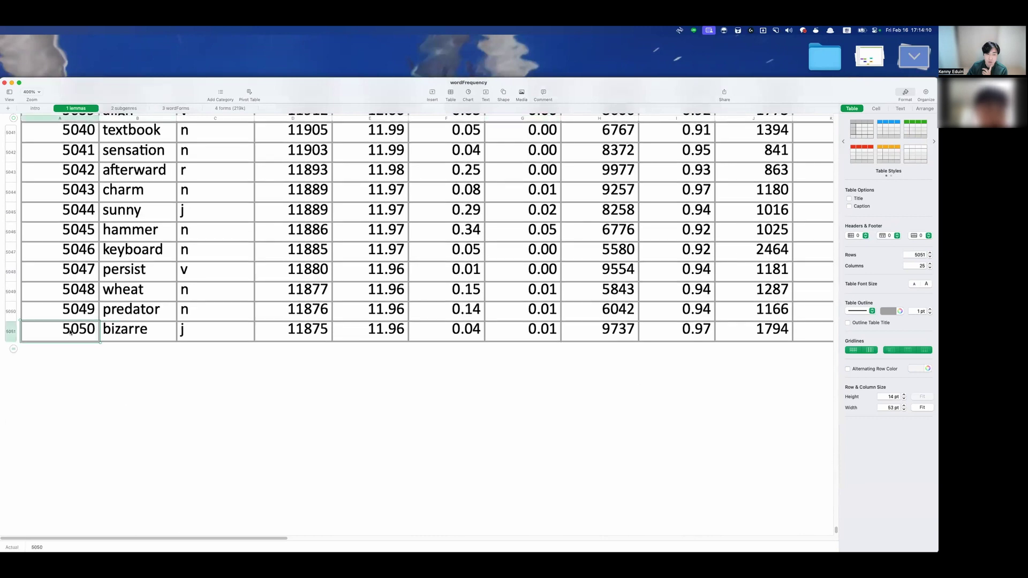
- Look at the whole lemma table at 25% zoom, then return to 400% around its middle ranks
scroll(105, 335, down, 8)
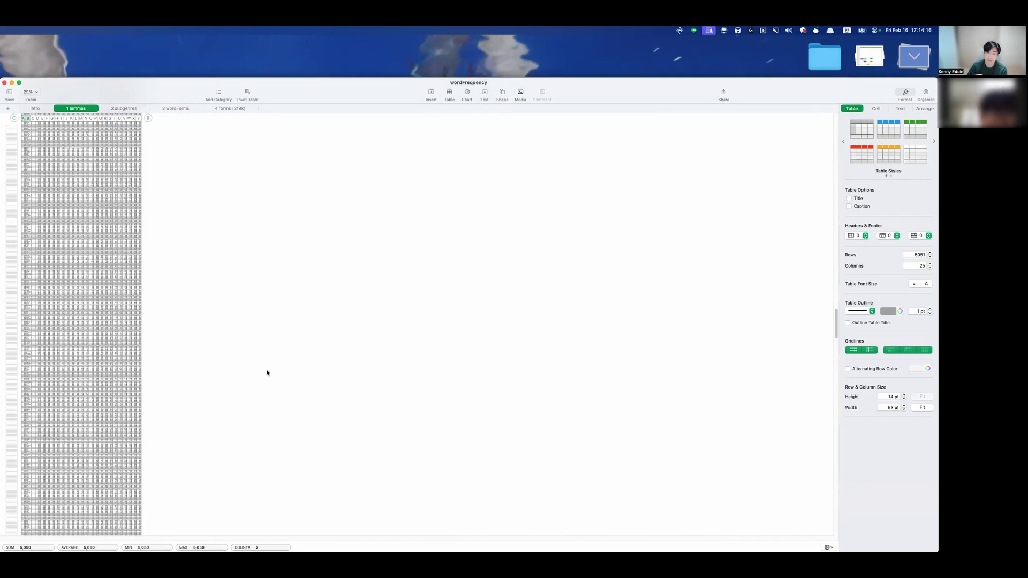
click(31, 382)
scroll(31, 382, up, 8)
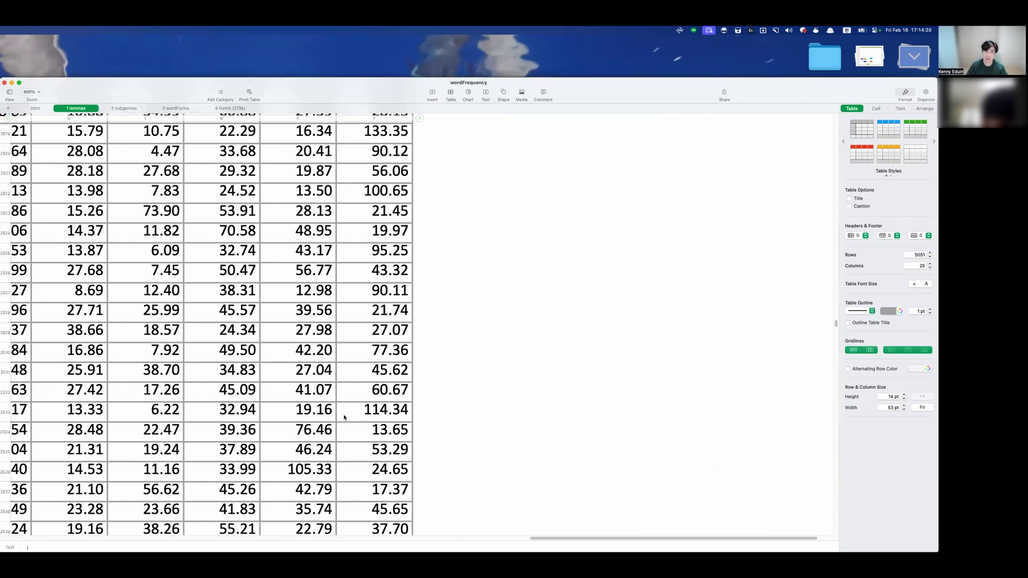
scroll(573, 541, left, 15)
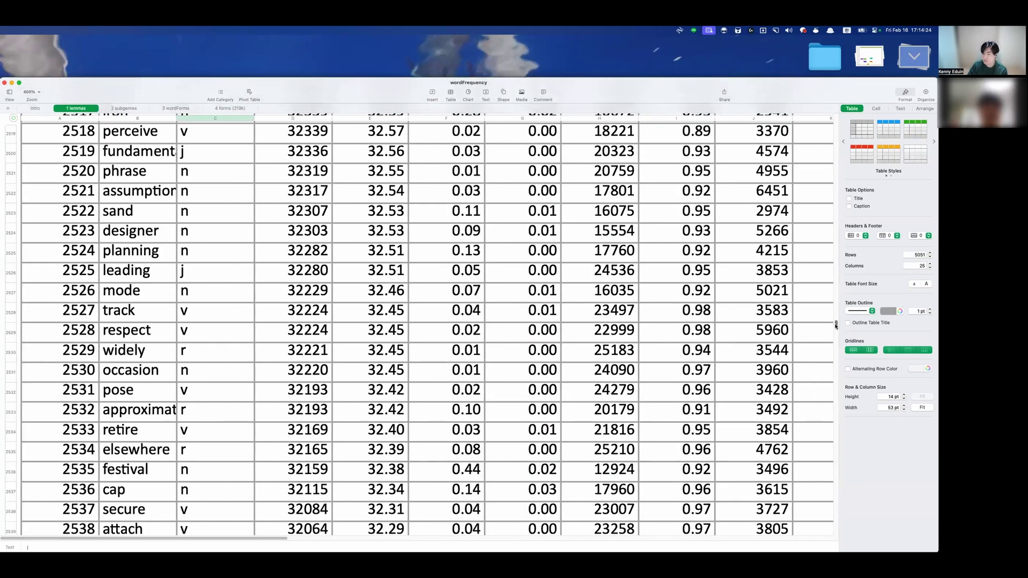
- Return to the end of the lemma list and examine "bizarre" and "predator", selecting the rank and lemma of "bizarre"
key(End)
scroll(182, 312, up, 5)
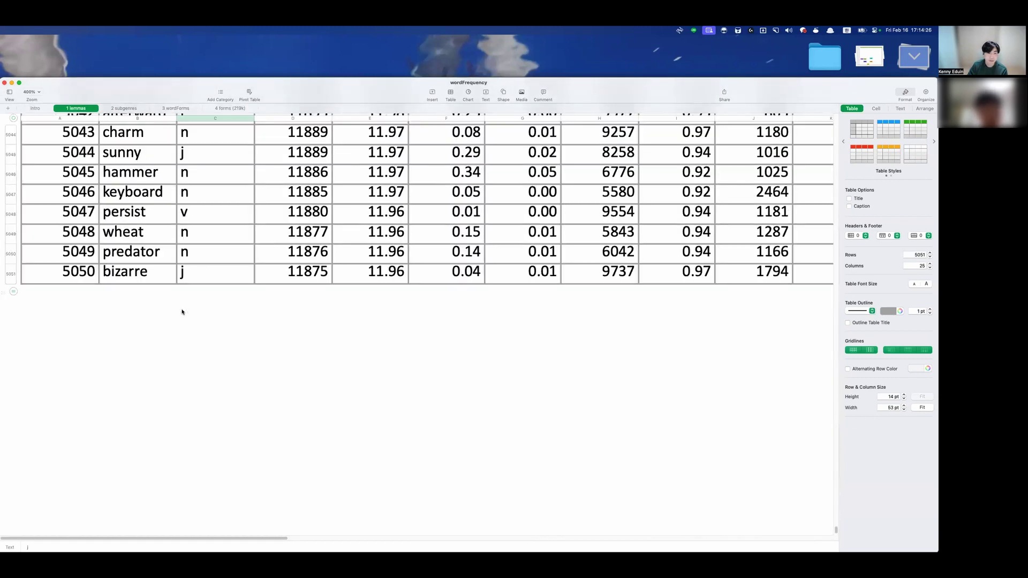
click(169, 337)
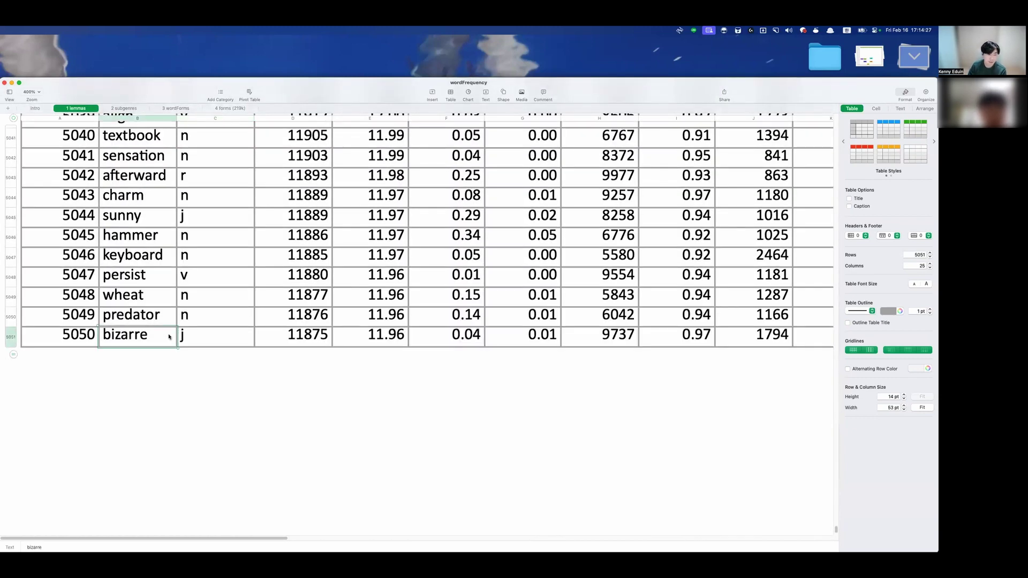
click(85, 342)
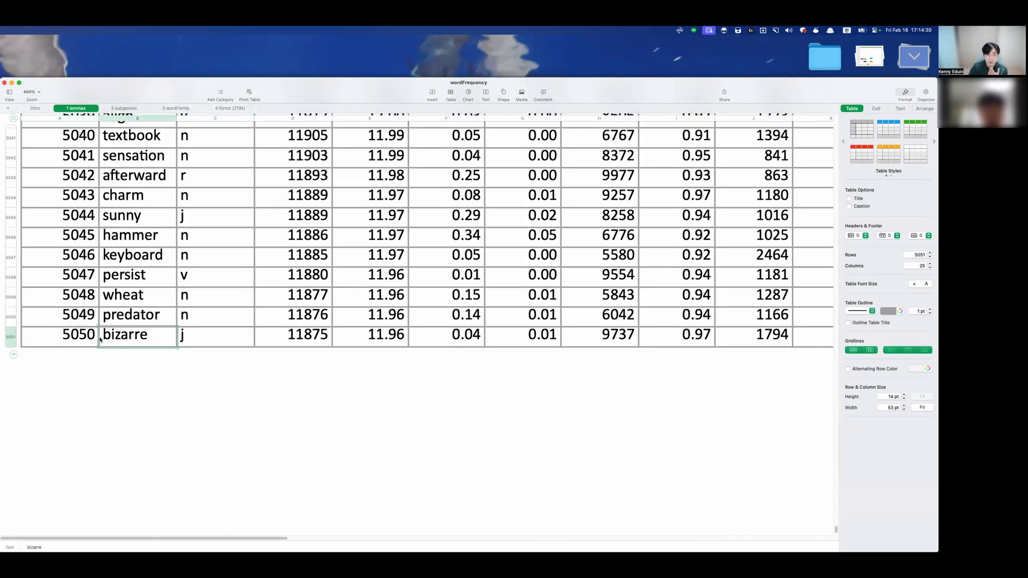
shift+click(165, 341)
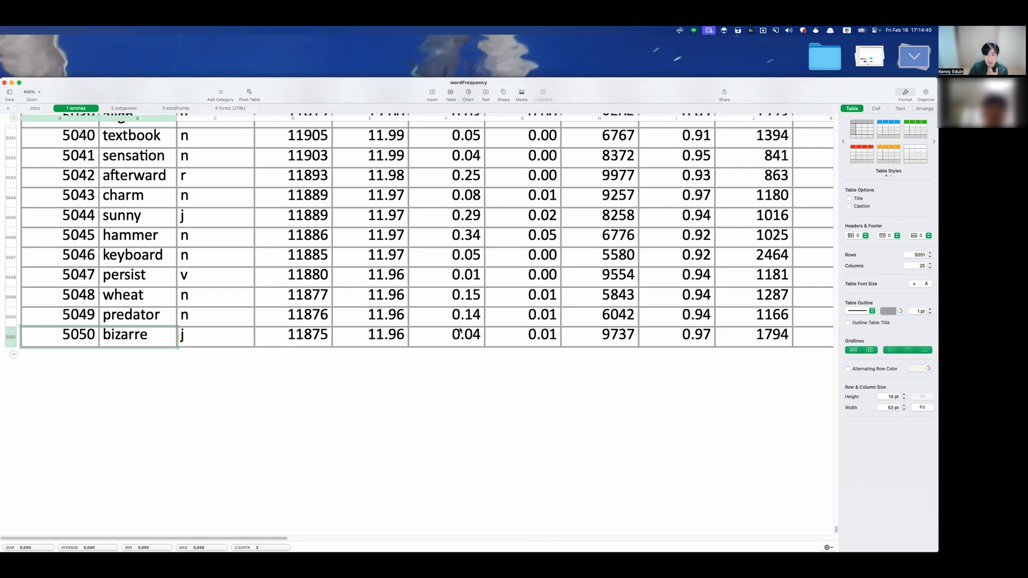
click(156, 319)
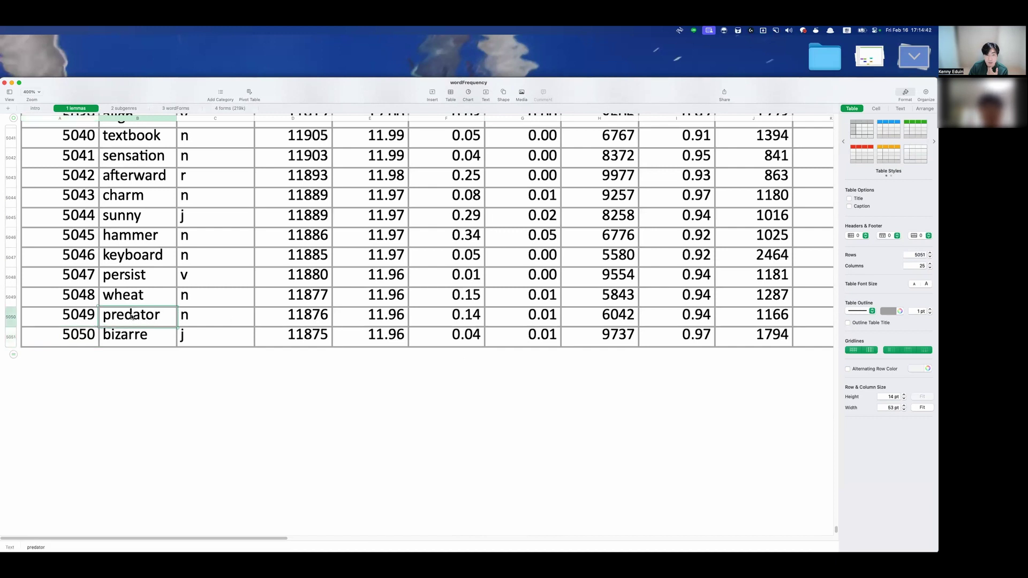
drag(74, 318, 122, 336)
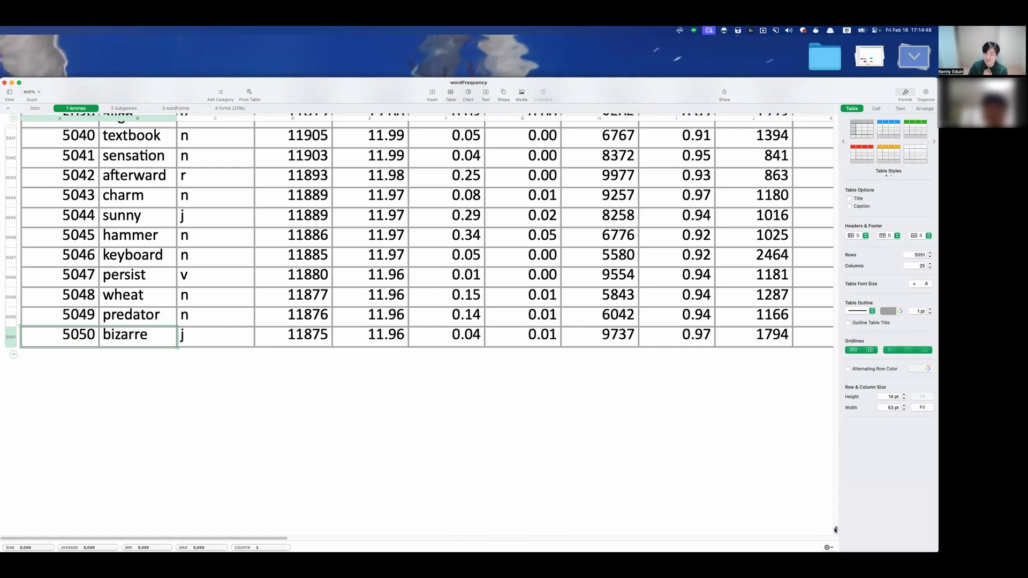
- Go from the start of the lemma list to rank 1000 and select the rank and lemma cells of "seat"
drag(835, 530, 835, 116)
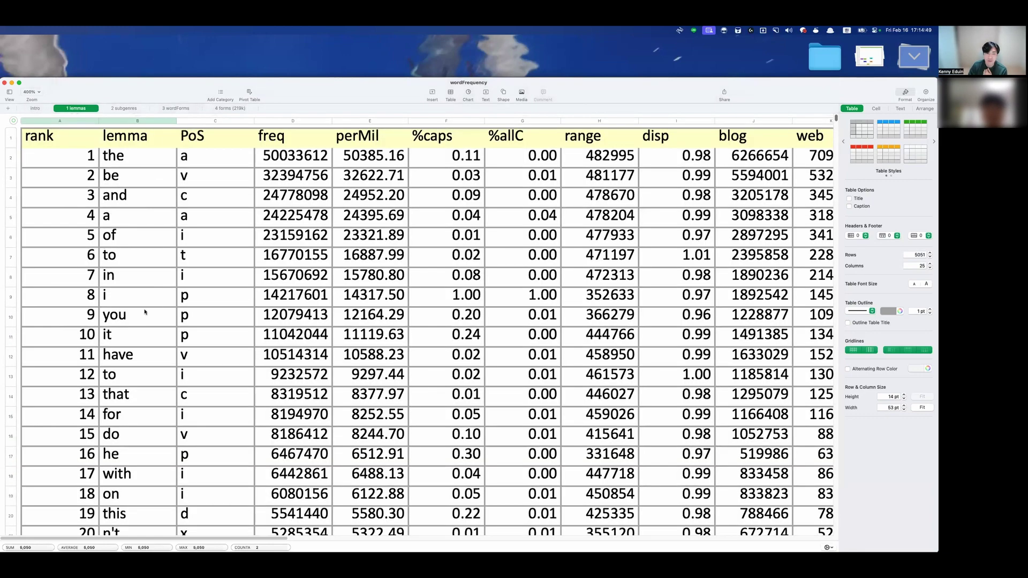
click(137, 354)
scroll(112, 429, down, 20)
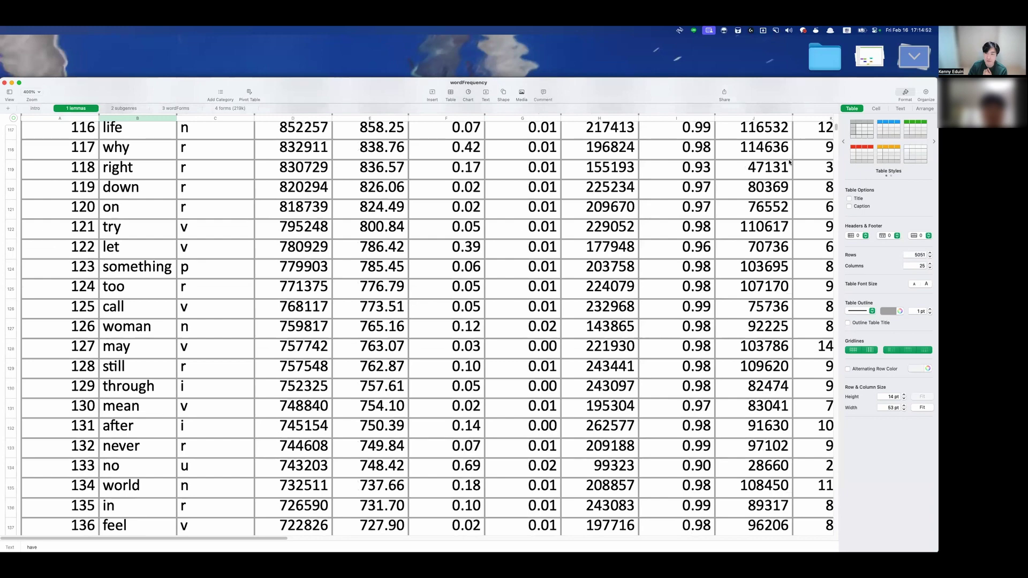
drag(835, 134, 832, 206)
click(95, 274)
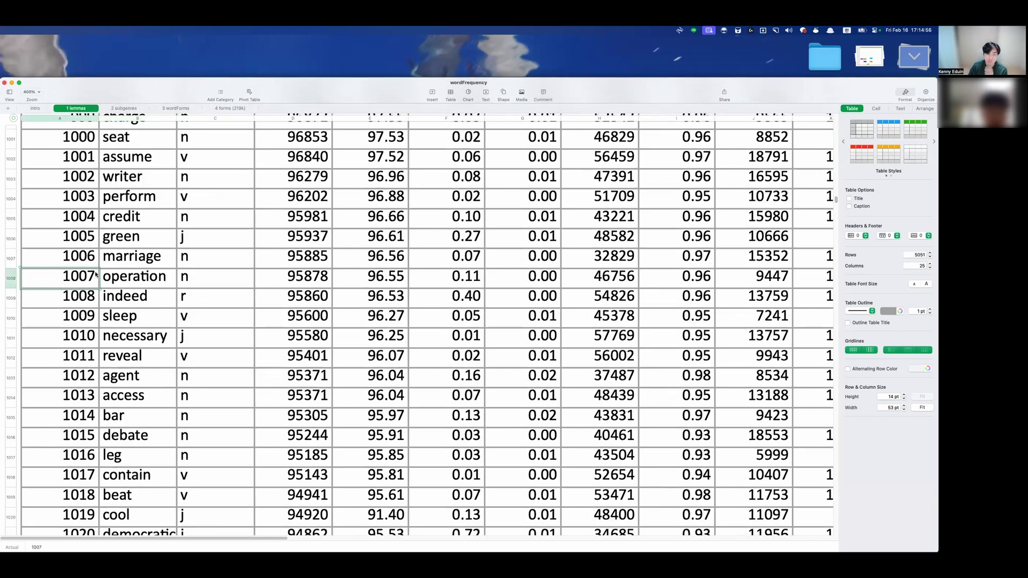
click(64, 215)
scroll(64, 214, up, 3)
drag(64, 214, 134, 214)
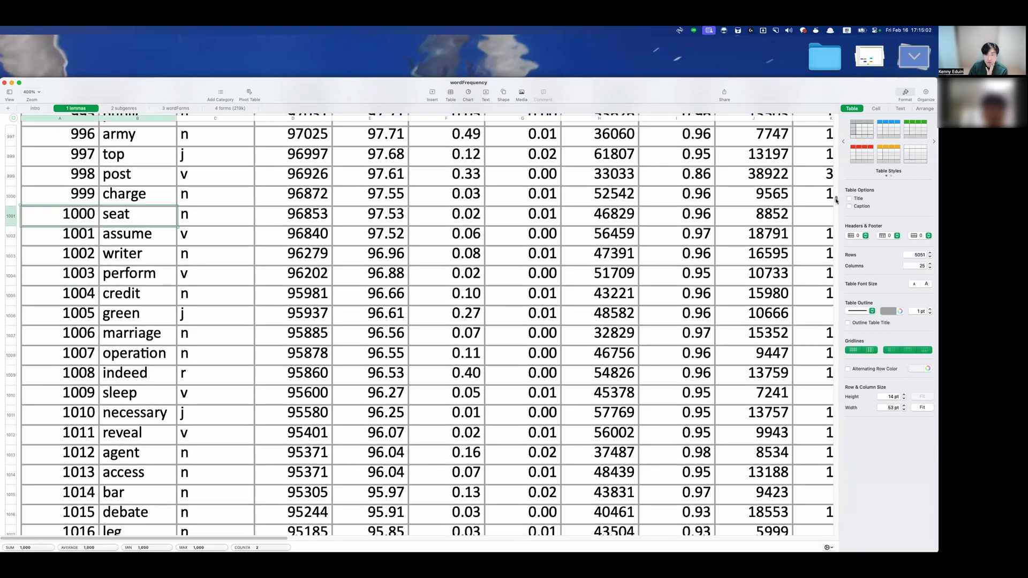
- Find rank 2000 in the lemma list and select the rank and lemma cells of "necessarily"
drag(836, 200, 835, 292)
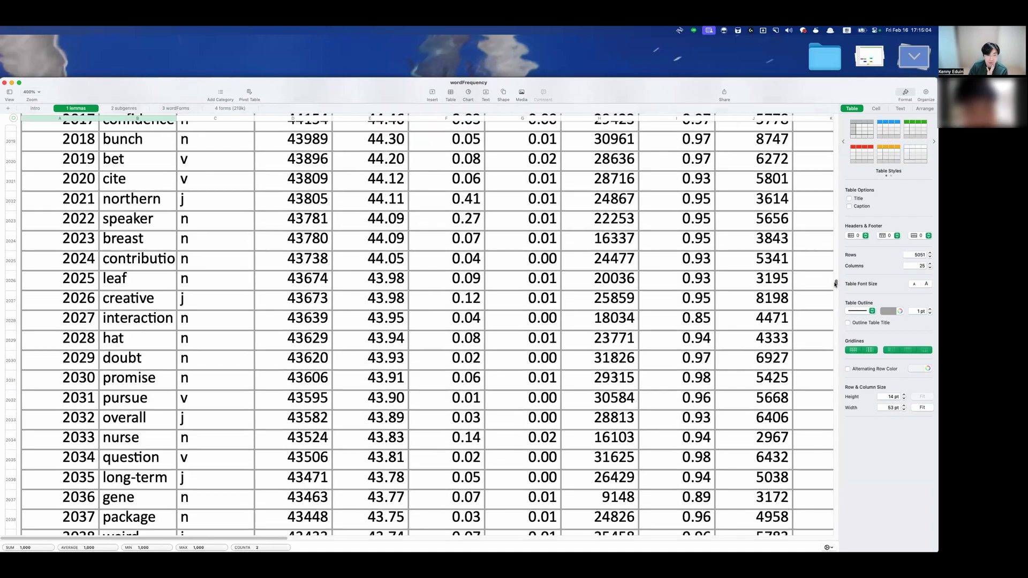
scroll(214, 251, up, 3)
scroll(169, 257, up, 5)
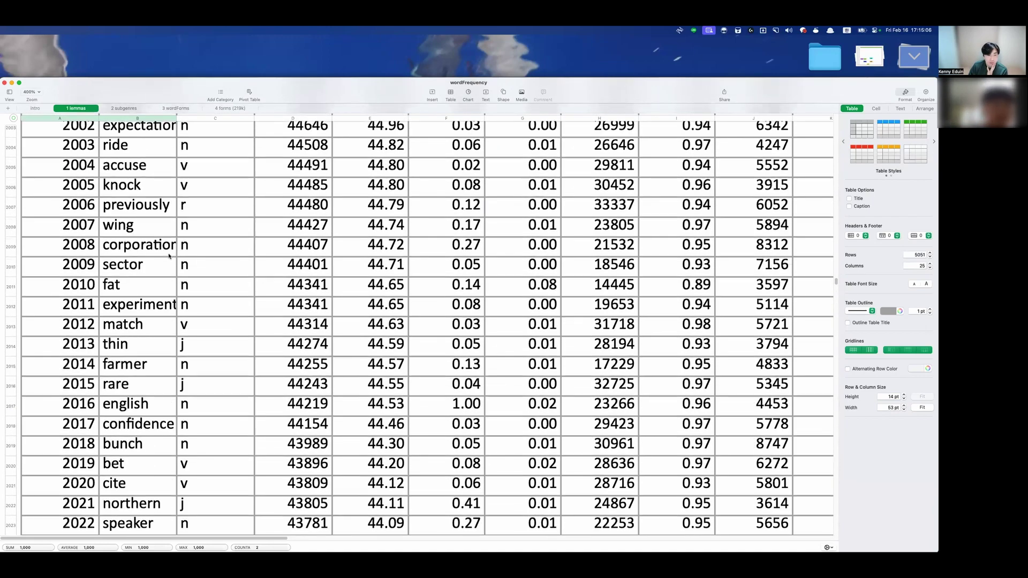
drag(78, 251, 138, 251)
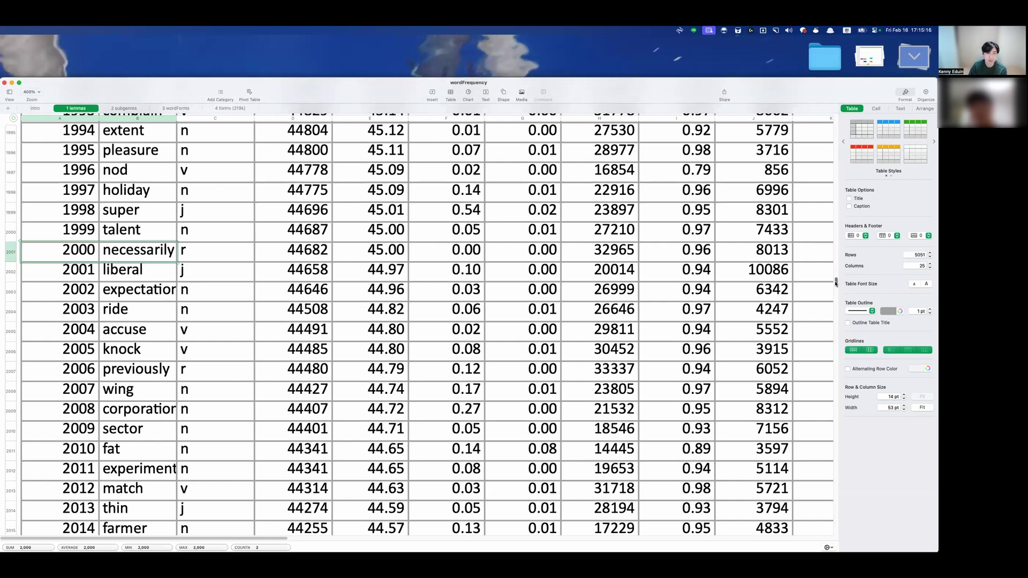
- Find rank 3000 in the lemma list and select the rank and lemma cells of "retain"
drag(836, 287, 829, 372)
scroll(232, 257, up, 10)
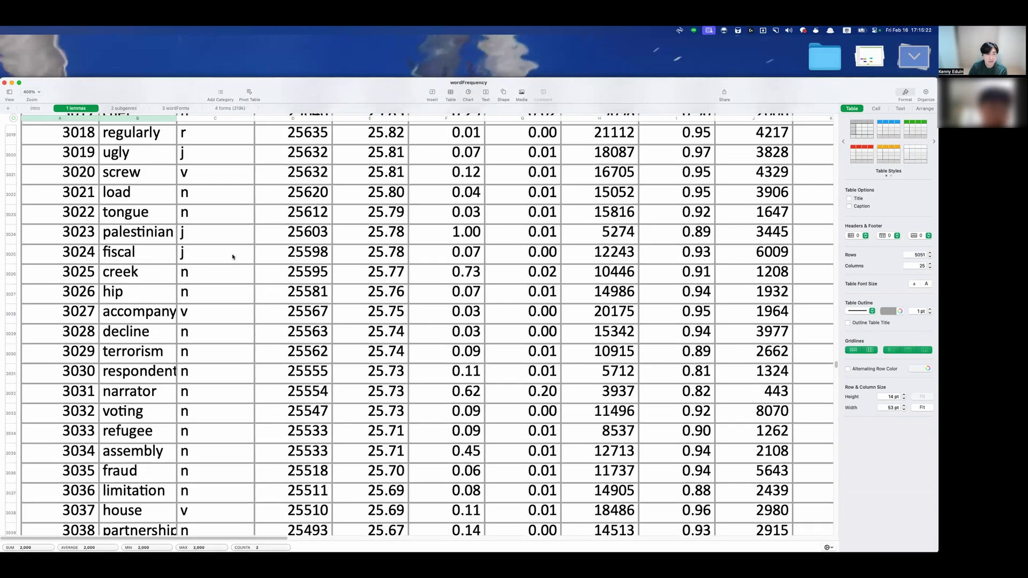
scroll(233, 257, up, 4)
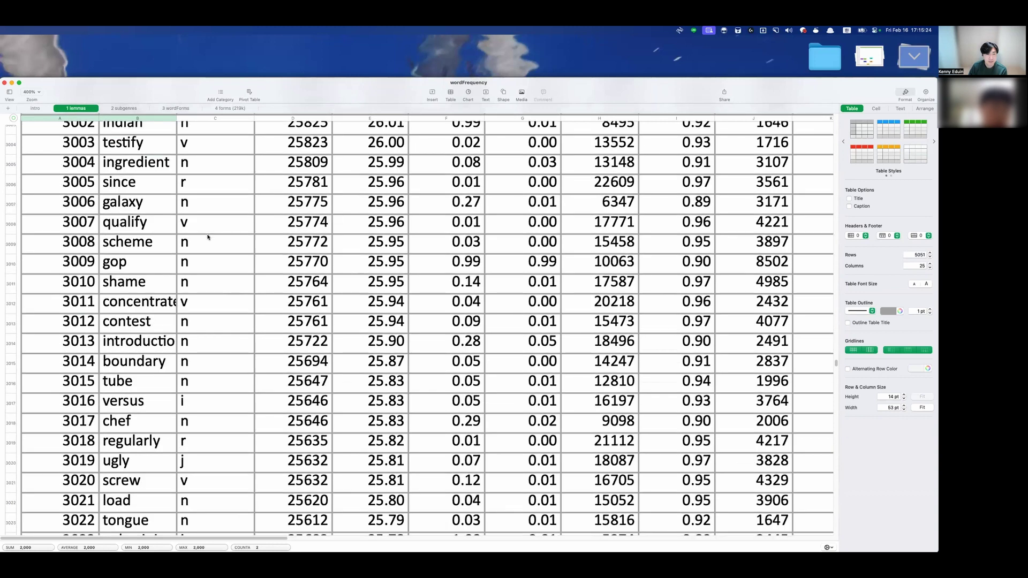
drag(81, 177, 134, 176)
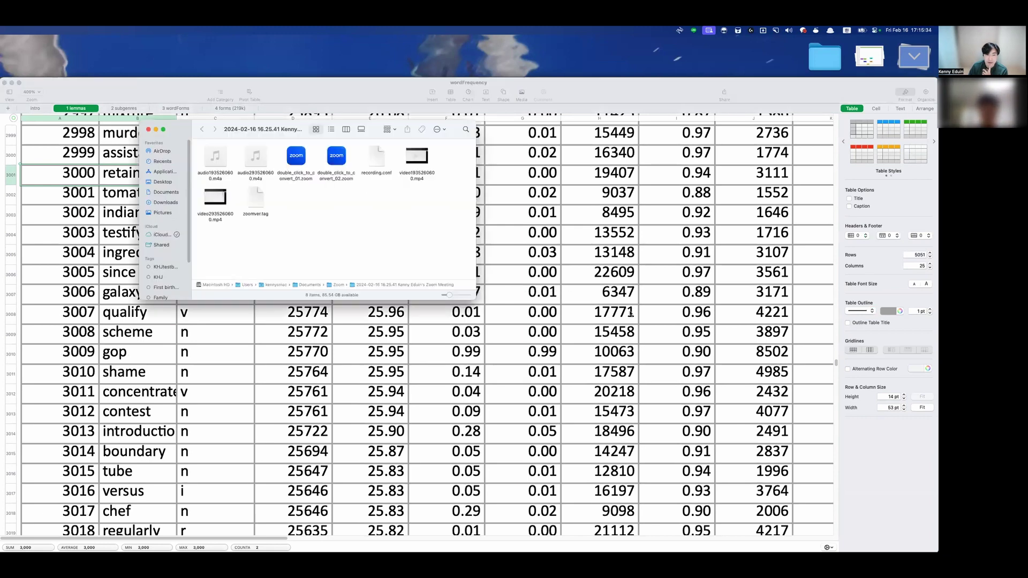
- Move the Finder window off the table and select the rank and lemma cells of "retain" again
drag(453, 129, 2, 383)
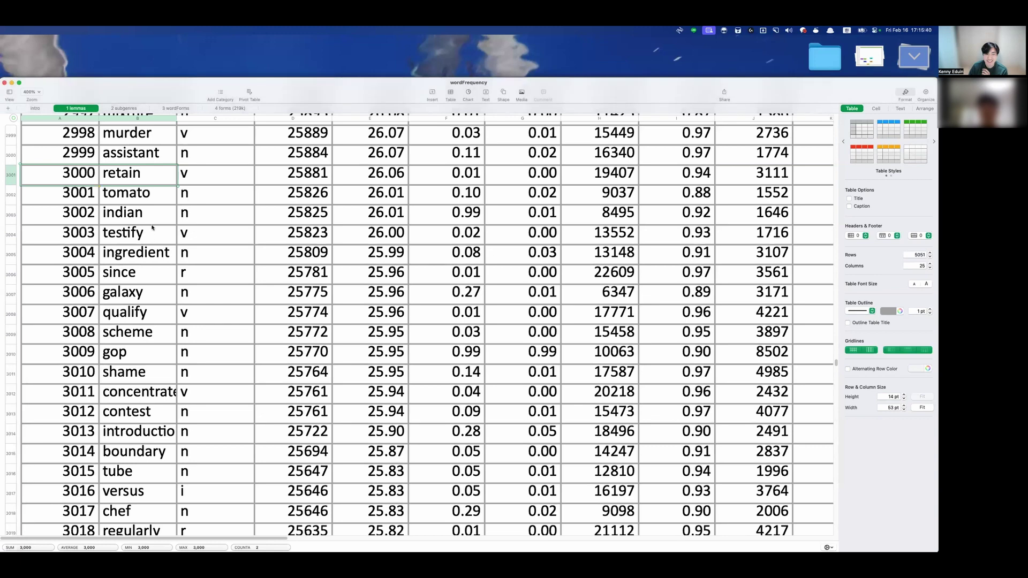
click(153, 181)
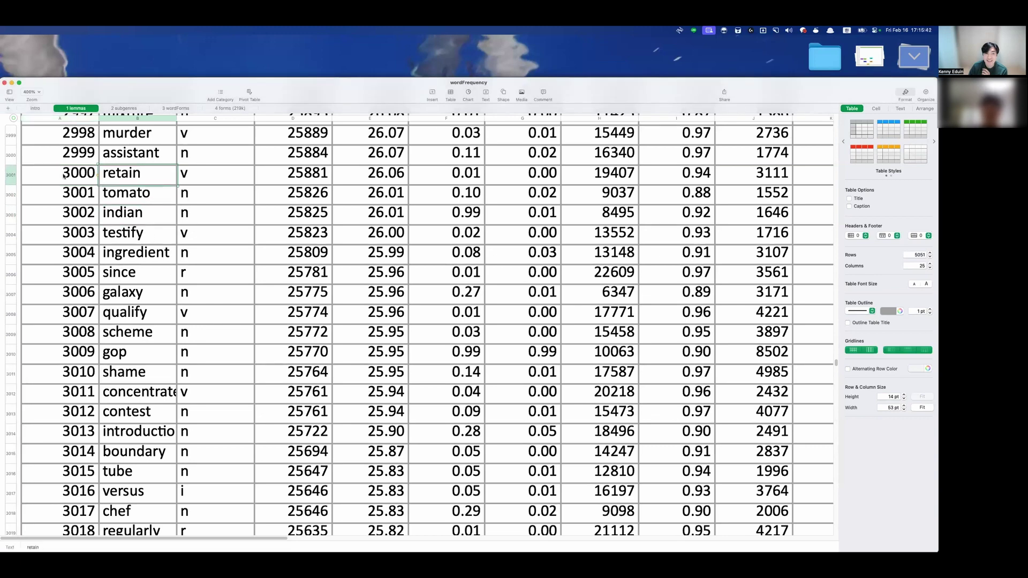
drag(63, 176, 156, 177)
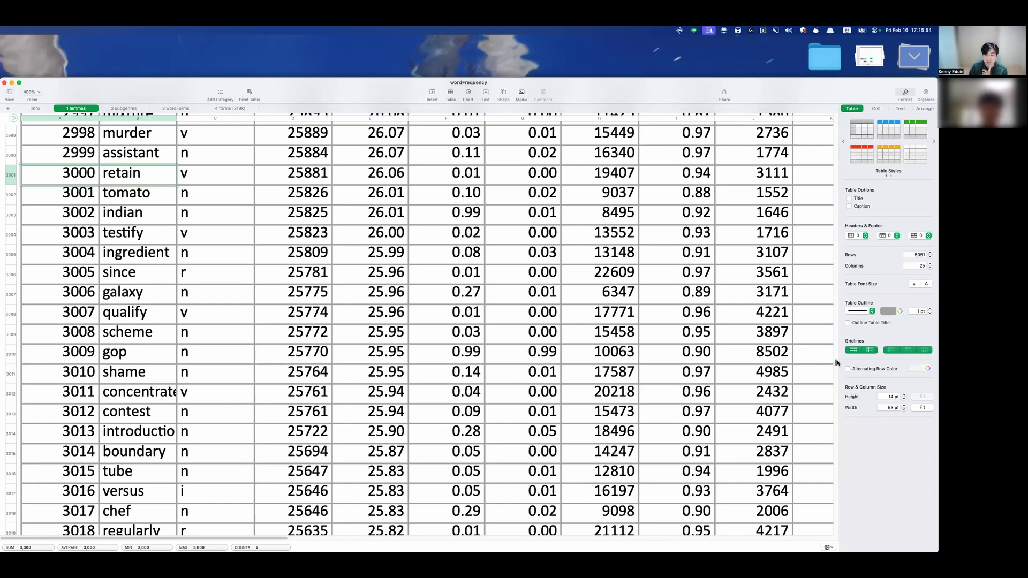
- Find rank 4000 in the lemma list and select the rank and lemma cells of "peaceful"
drag(837, 362, 827, 452)
scroll(287, 344, up, 15)
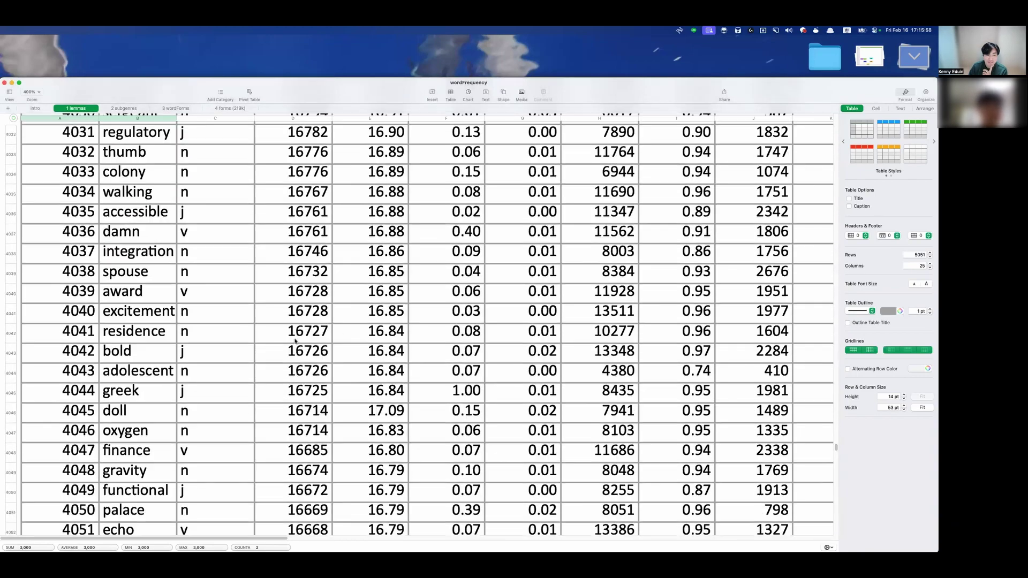
scroll(287, 344, up, 3)
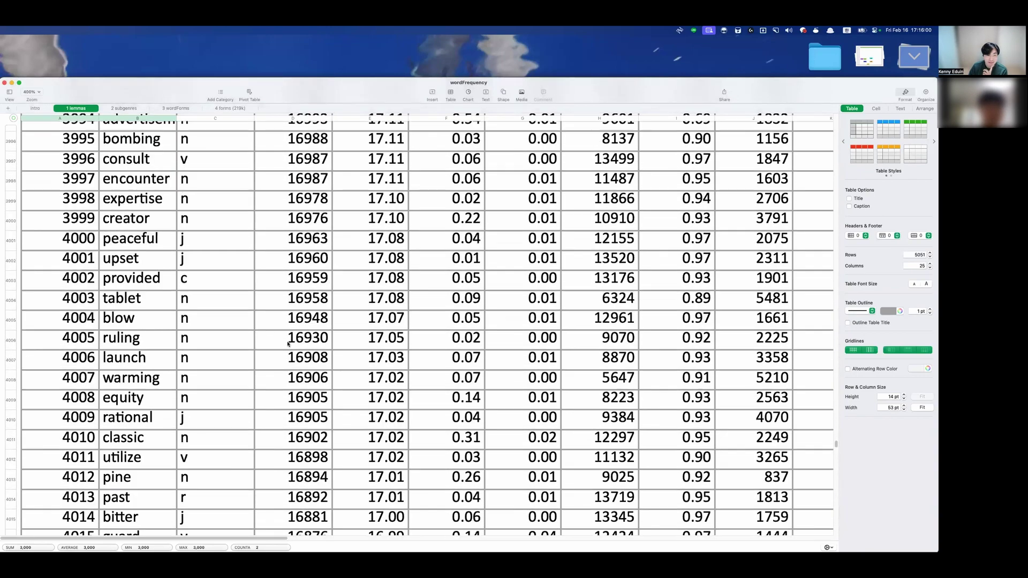
drag(152, 241, 70, 239)
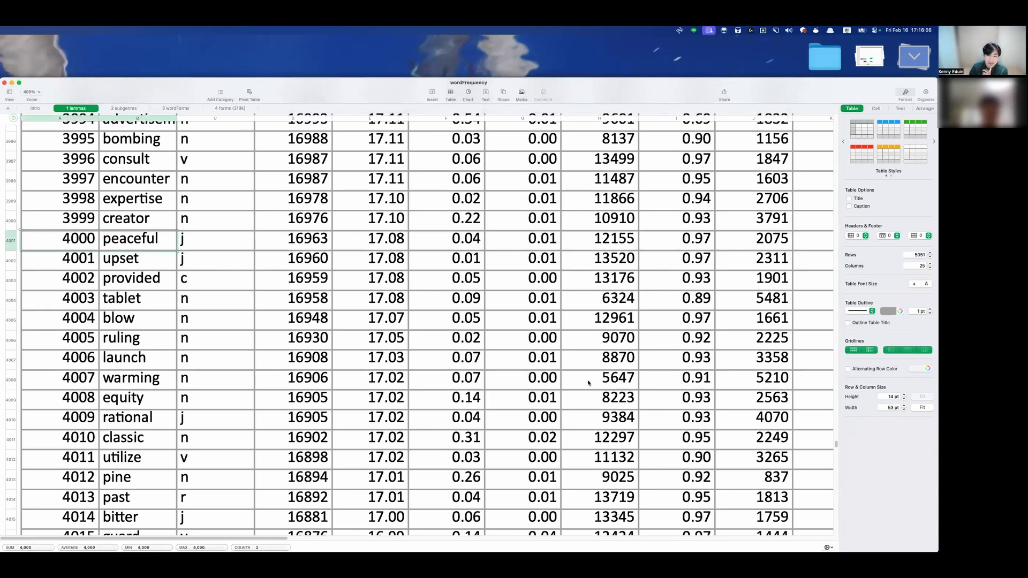
- Look through the lemmas beyond rank 4000 and select the rank and lemma cells of "ridge" at rank 4100
scroll(246, 405, down, 15)
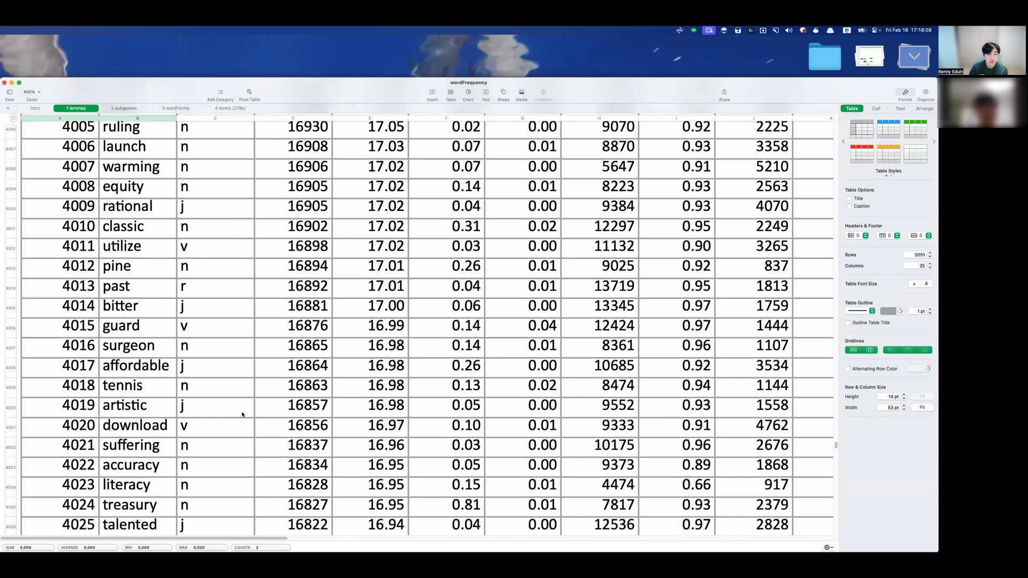
scroll(241, 414, down, 12)
scroll(161, 321, up, 5)
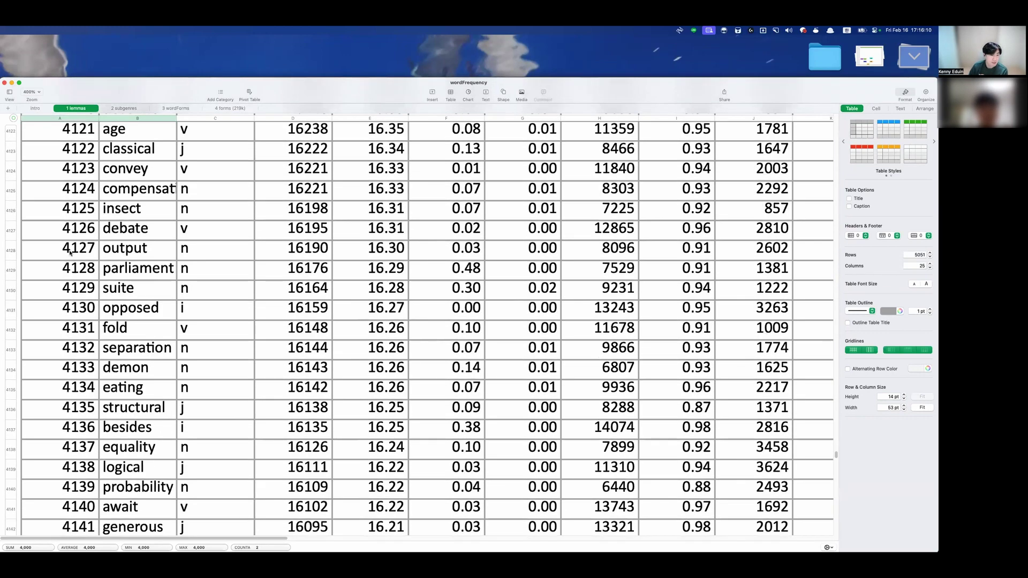
click(64, 250)
scroll(119, 312, up, 2)
scroll(119, 312, up, 5)
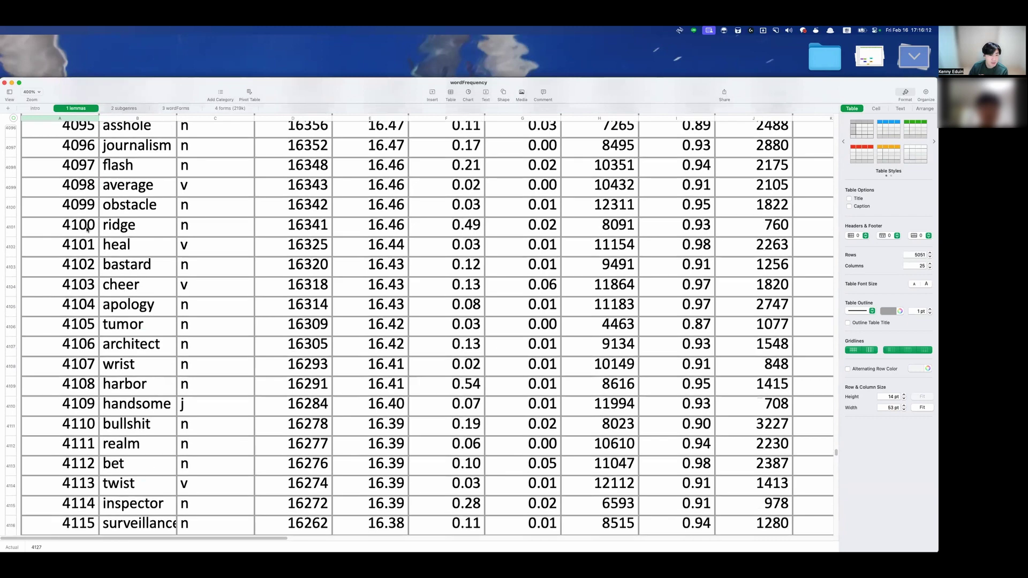
drag(120, 232, 75, 227)
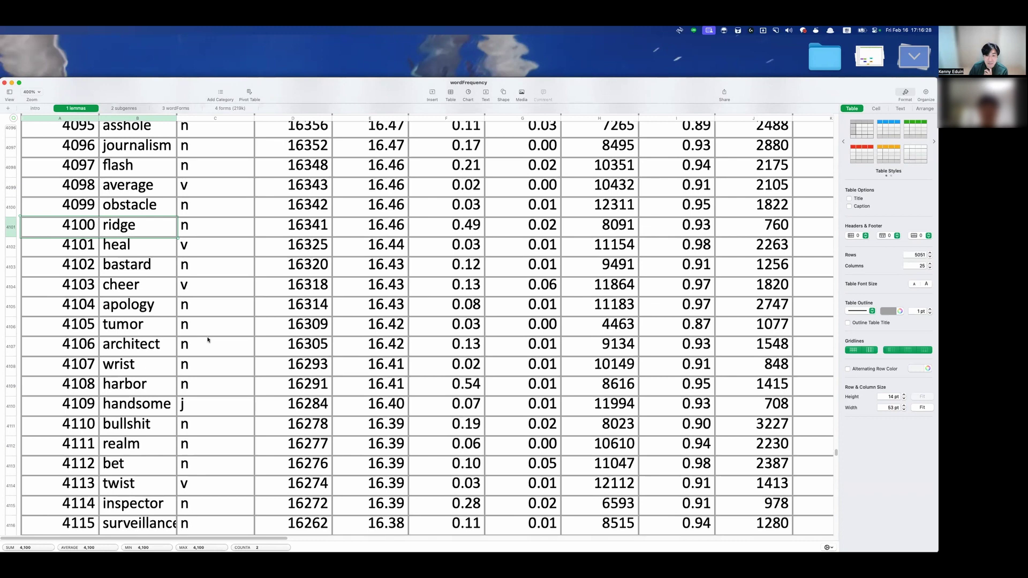
- Switch to ChatGPT, send the prompt "draw me ridge" in a new chat, and view the generated image
key(alt+space)
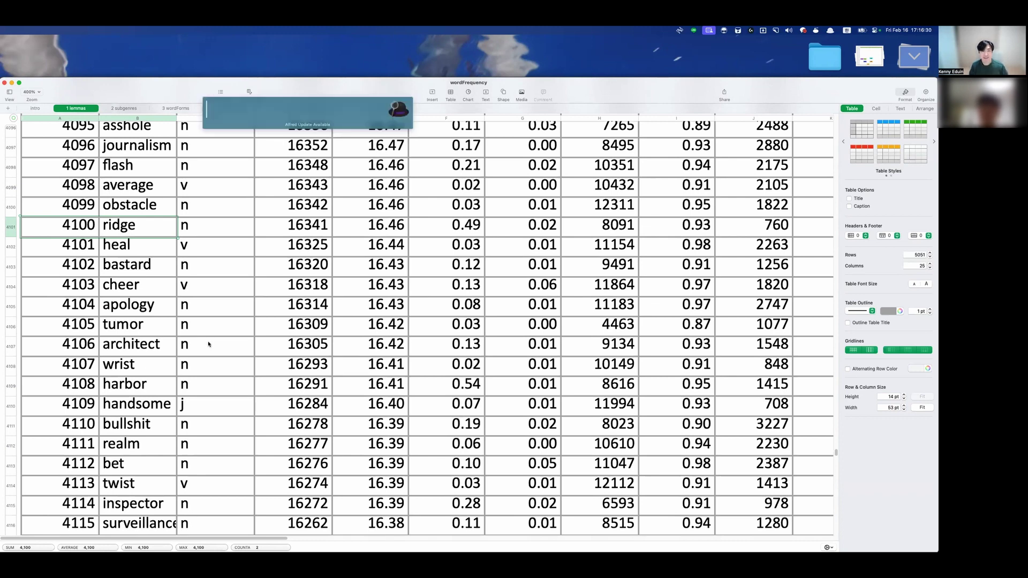
text(gpt)
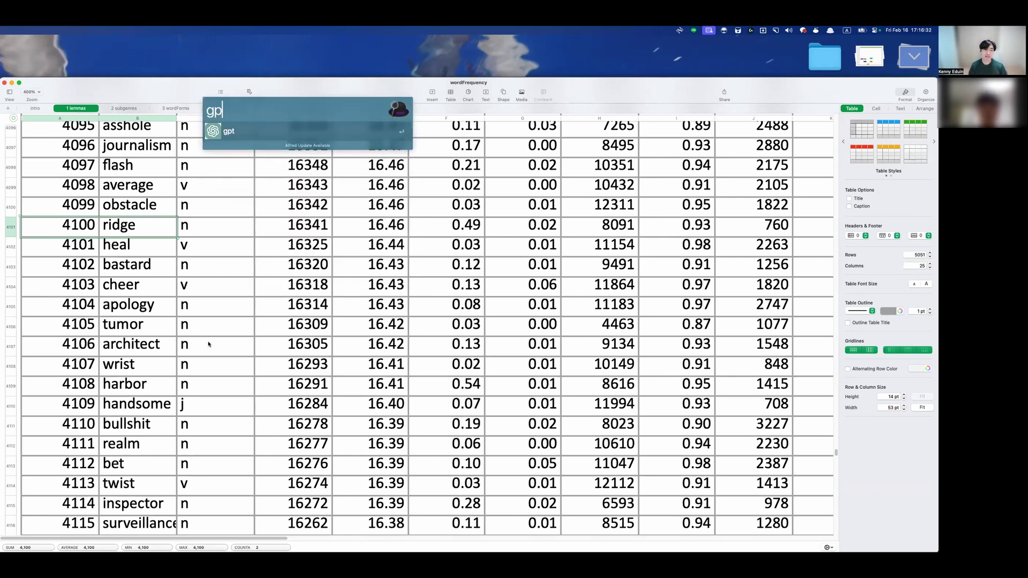
key(Return)
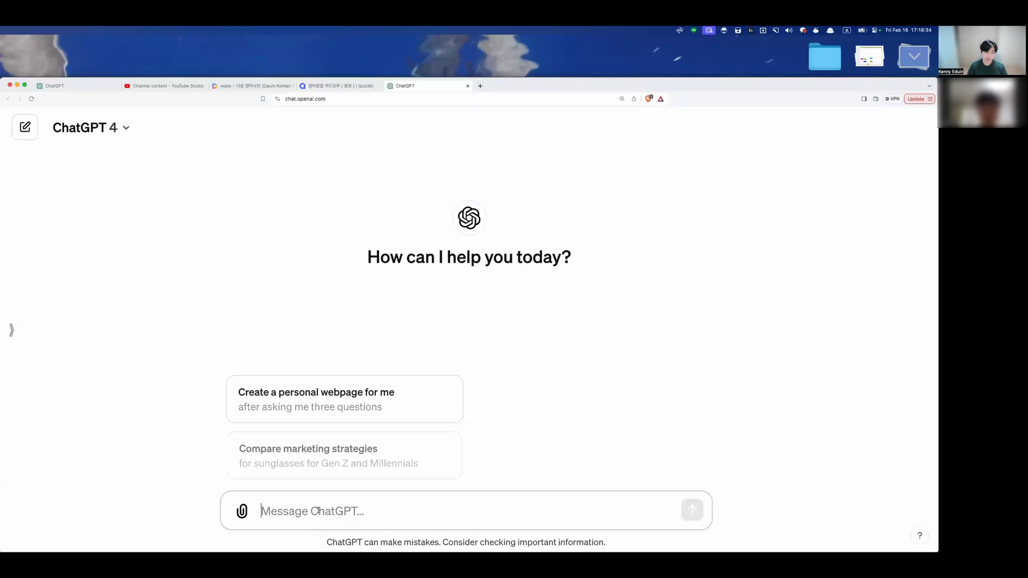
text(draw me s)
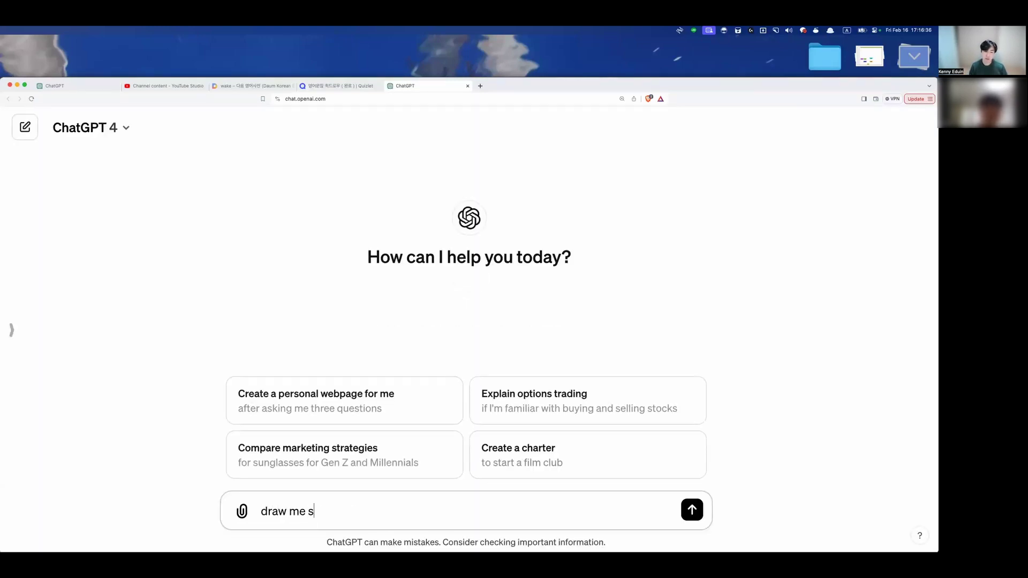
key(BackSpace)
text(ridge)
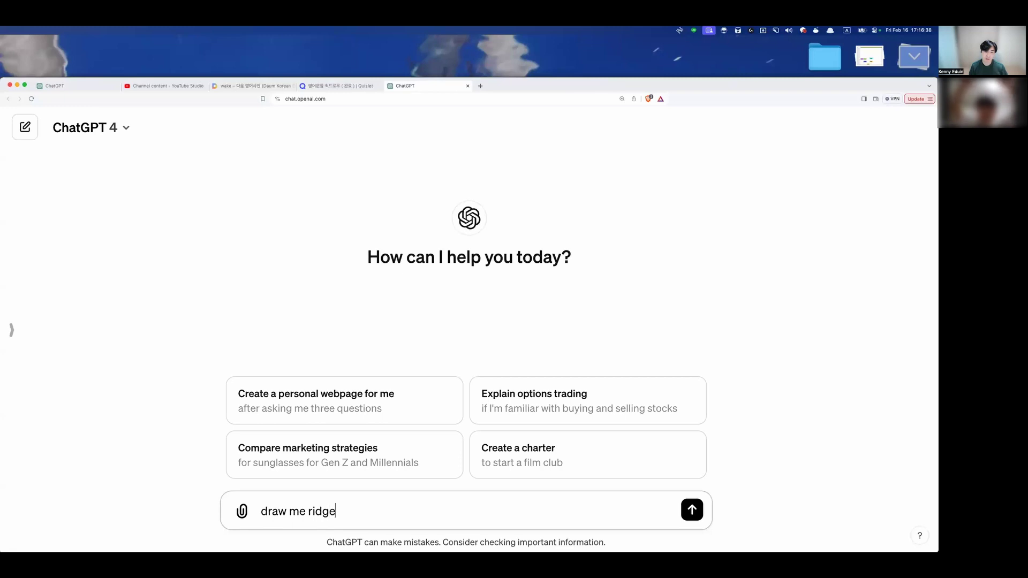
key(Return)
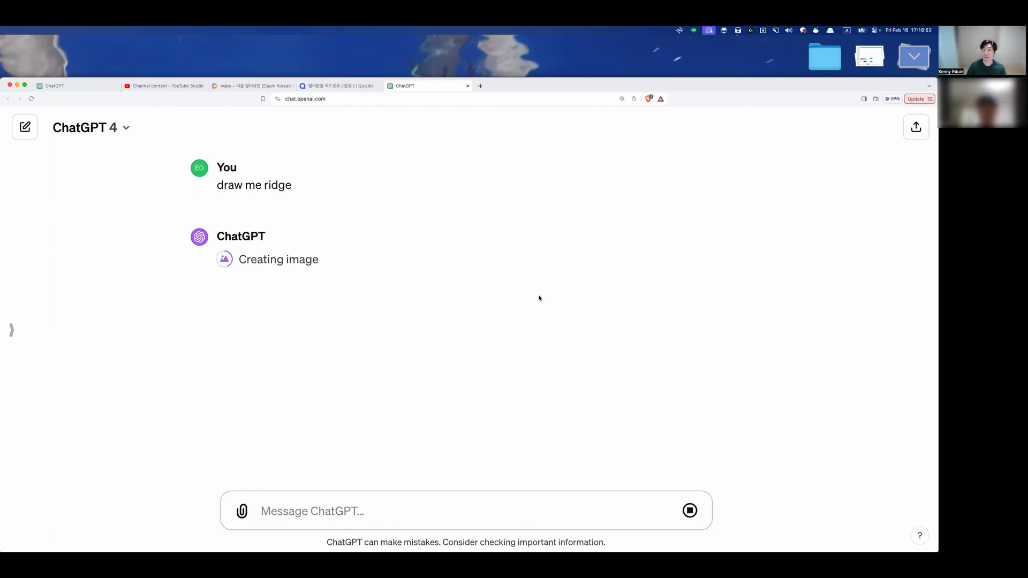
key(super+Tab)
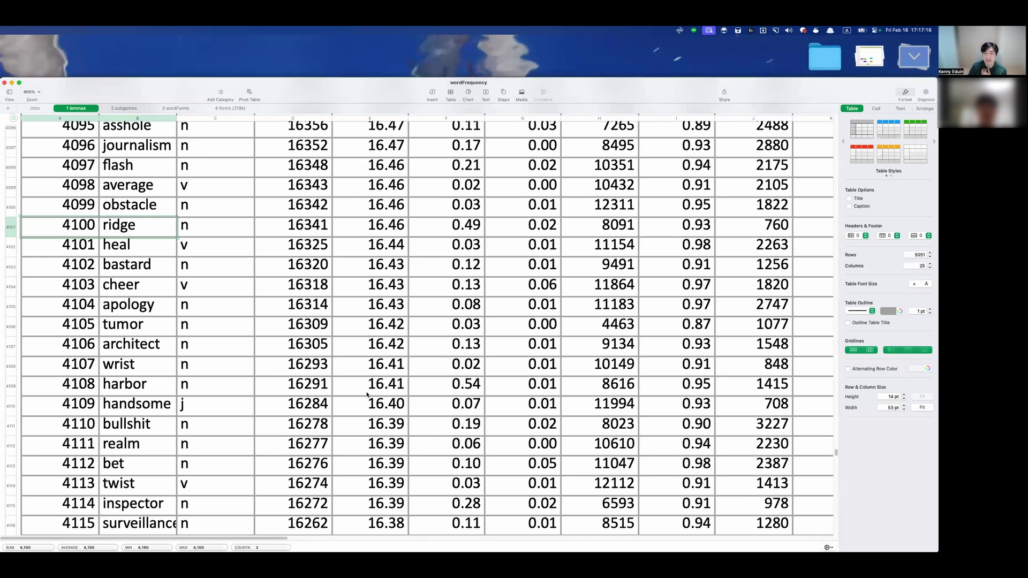
key(super+Tab)
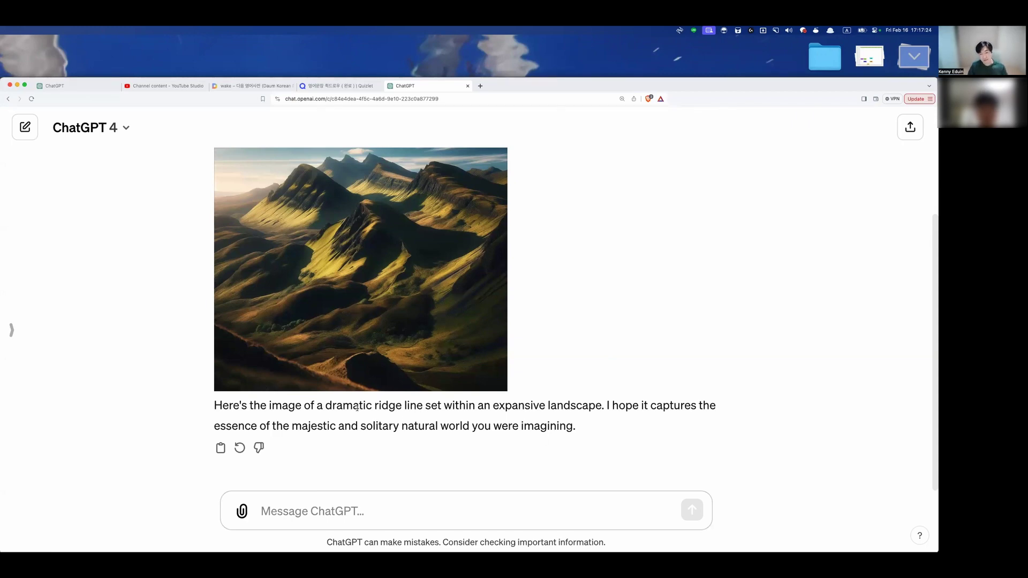
- Return to the word frequency spreadsheet and select the rank and lemma cells of "command" at rank 4200
key(super+Tab)
scroll(339, 430, down, 20)
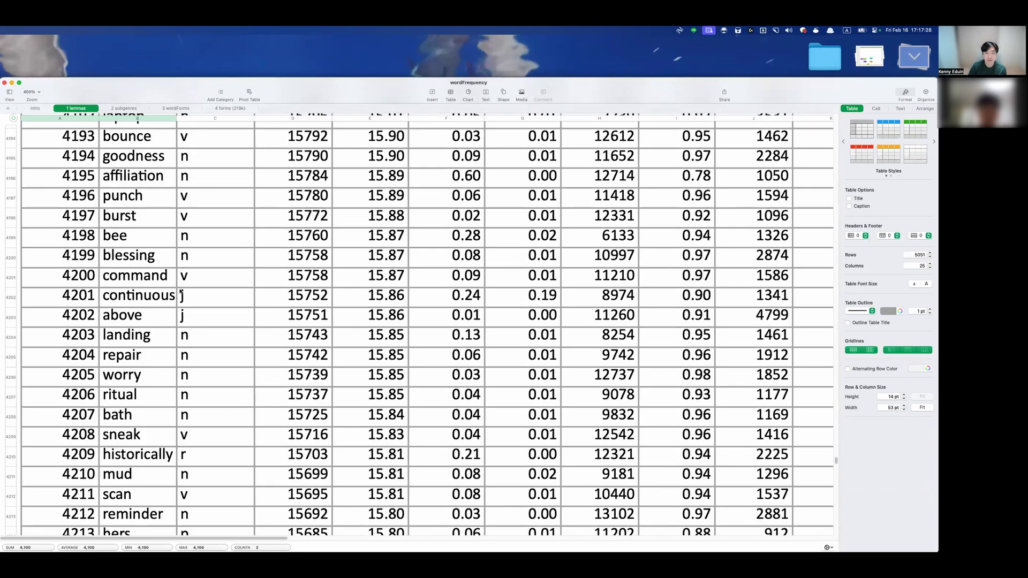
drag(65, 277, 150, 280)
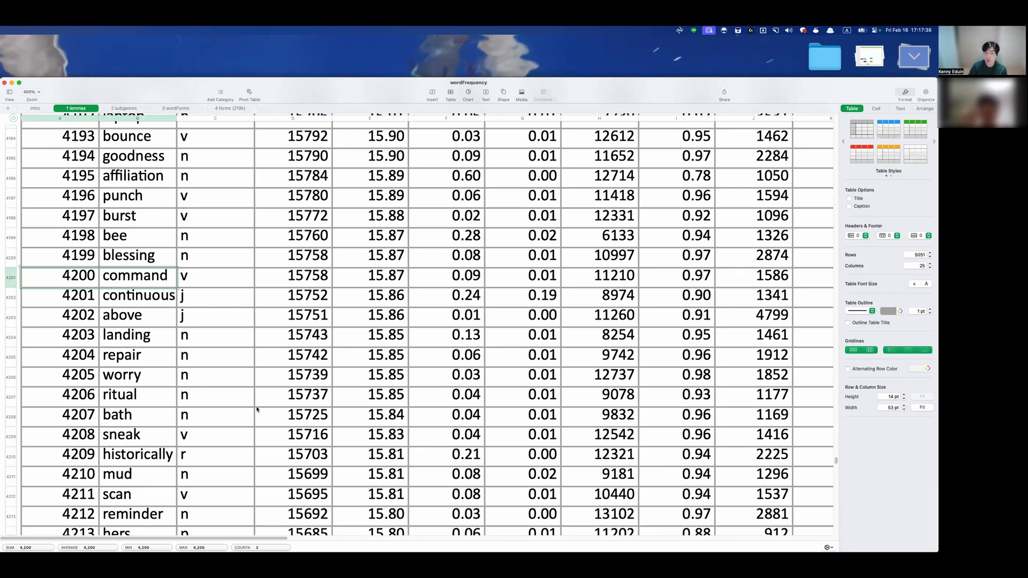
- Find rank 4300 in the lemma list and select the rank and lemma cells of "sidewalk"
scroll(263, 406, down, 10)
scroll(267, 405, down, 18)
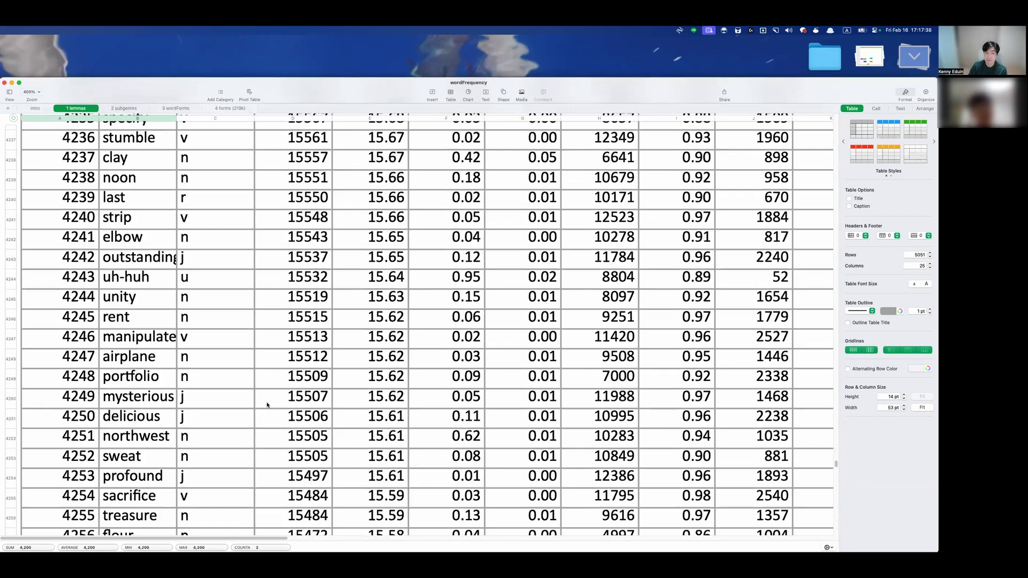
scroll(268, 405, down, 5)
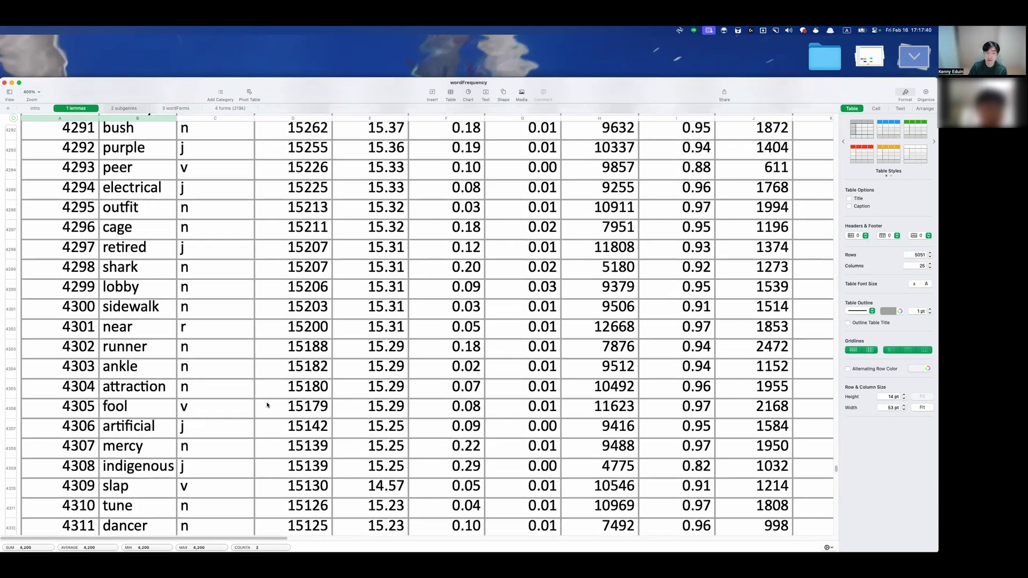
click(155, 295)
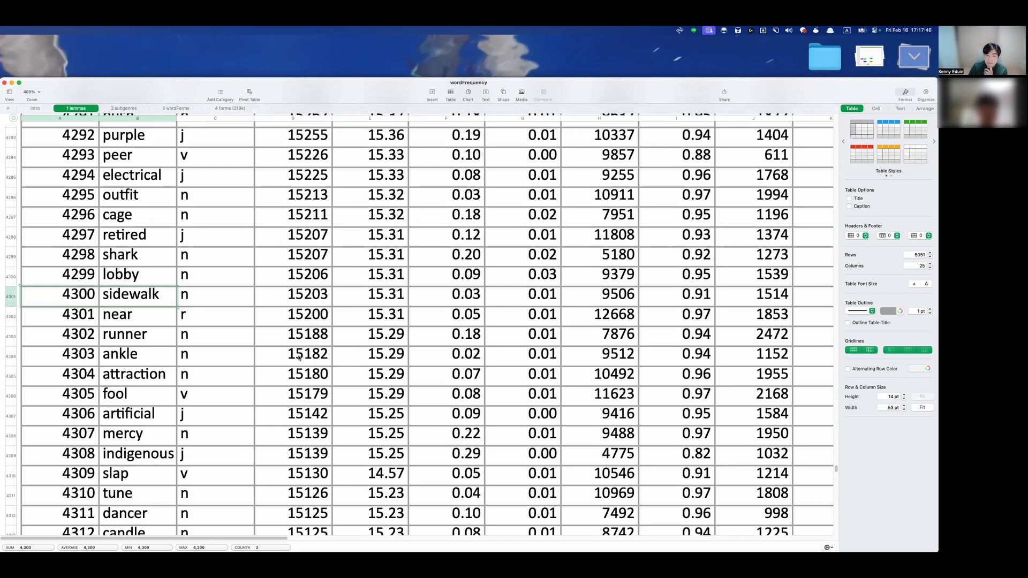
- Find rank 4400 in the lemma list and select the rank and lemma cells of "tuck"
scroll(268, 388, down, 10)
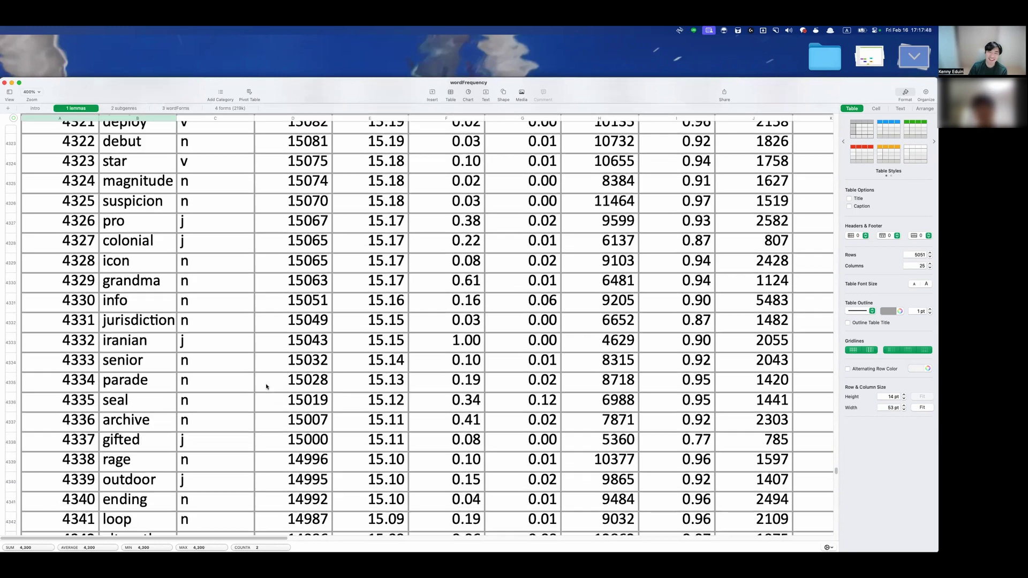
scroll(266, 386, down, 18)
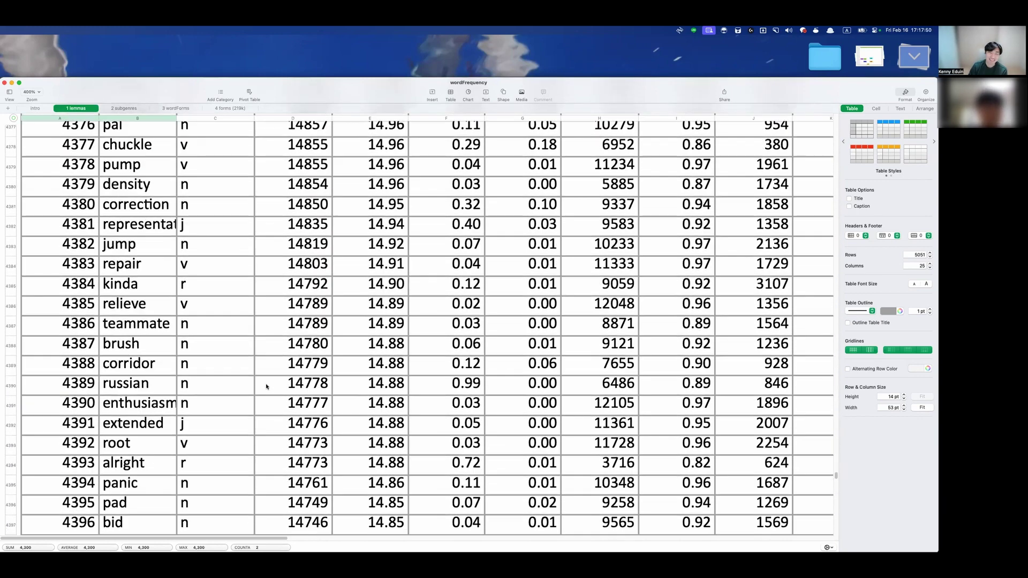
scroll(266, 387, down, 7)
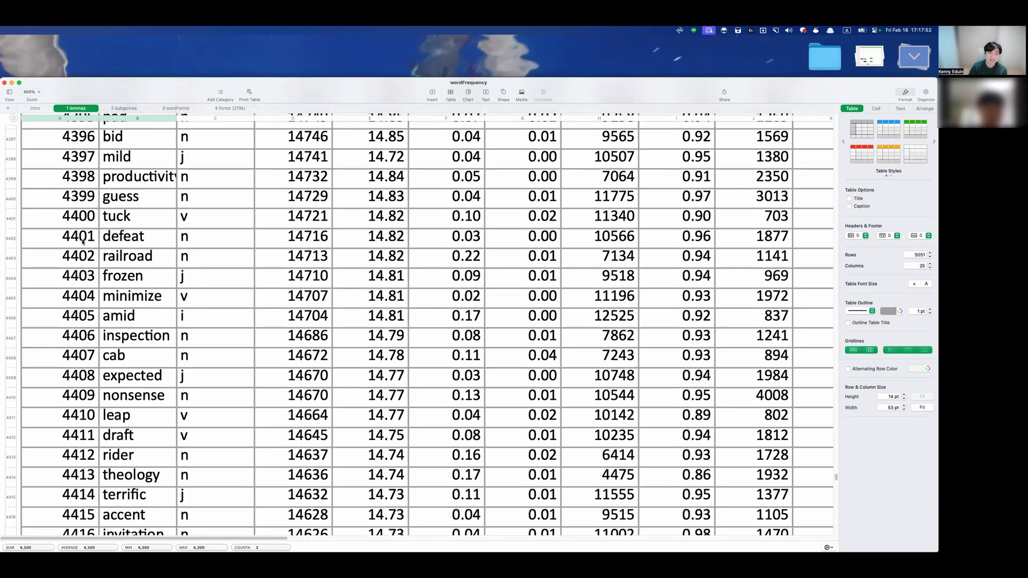
drag(80, 219, 137, 219)
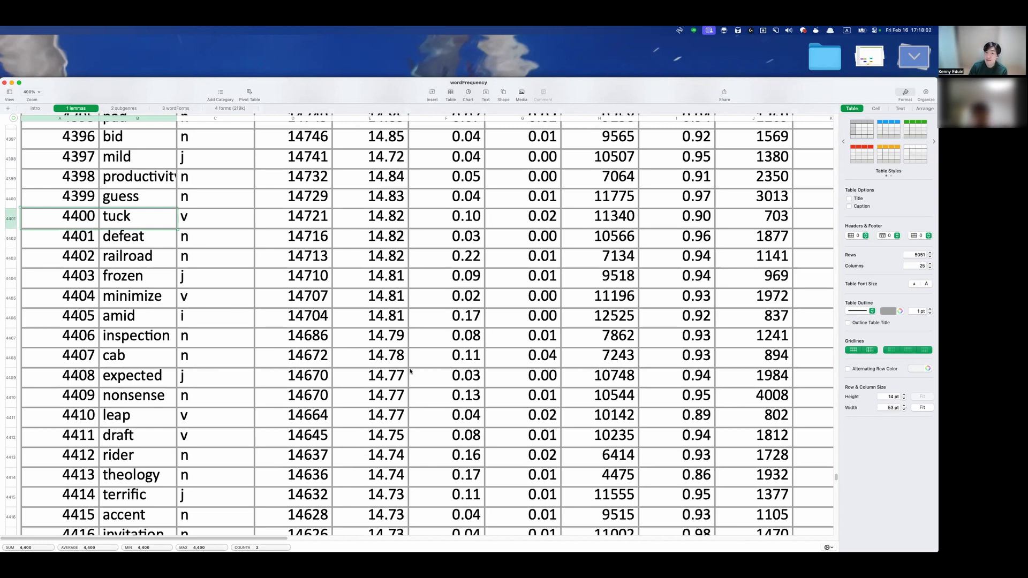
- Find rank 4500 in the lemma list and select the rank and lemma cells of "minimum"
scroll(393, 397, down, 10)
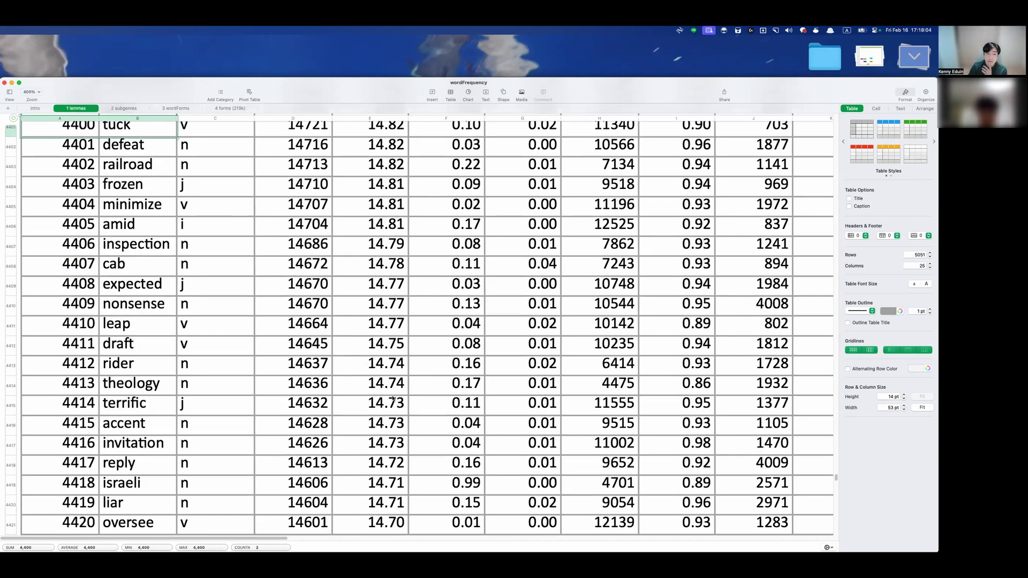
scroll(393, 398, down, 10)
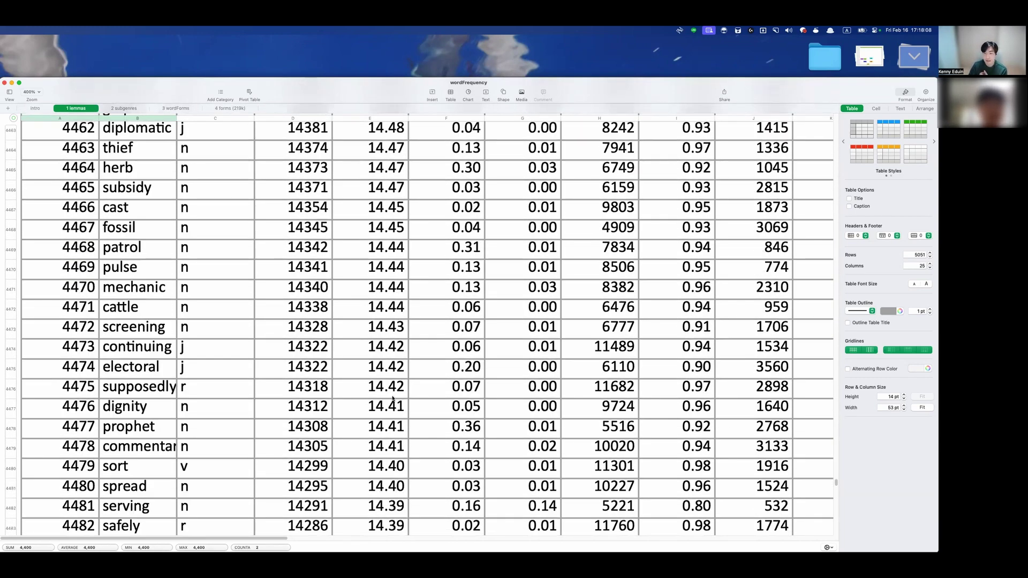
scroll(392, 398, down, 10)
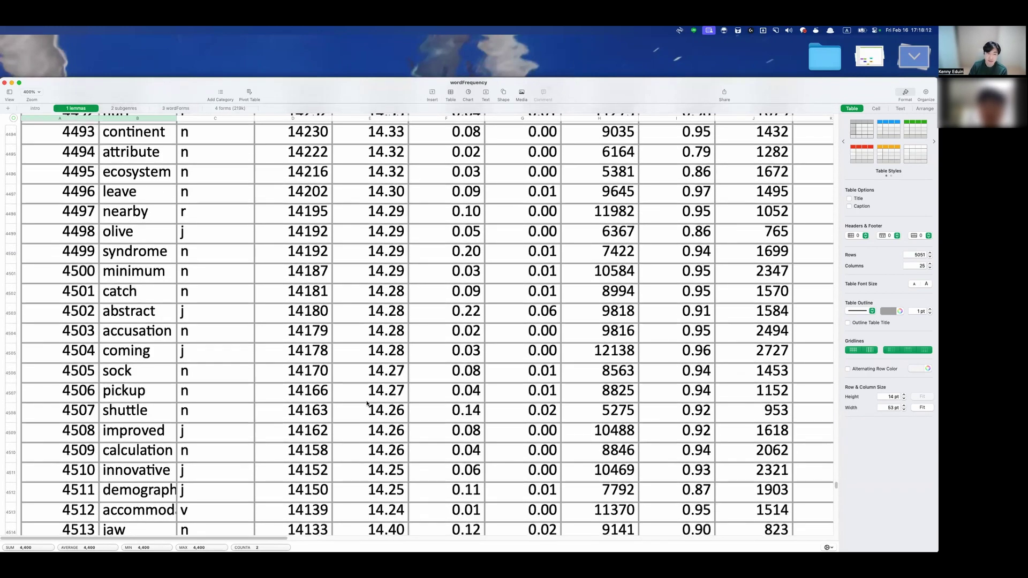
click(146, 291)
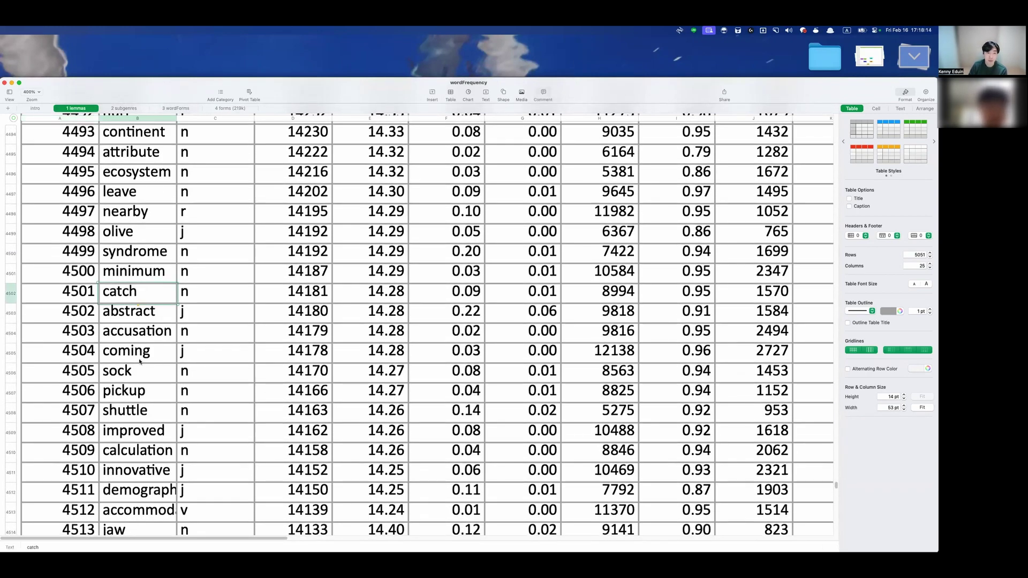
key(Up)
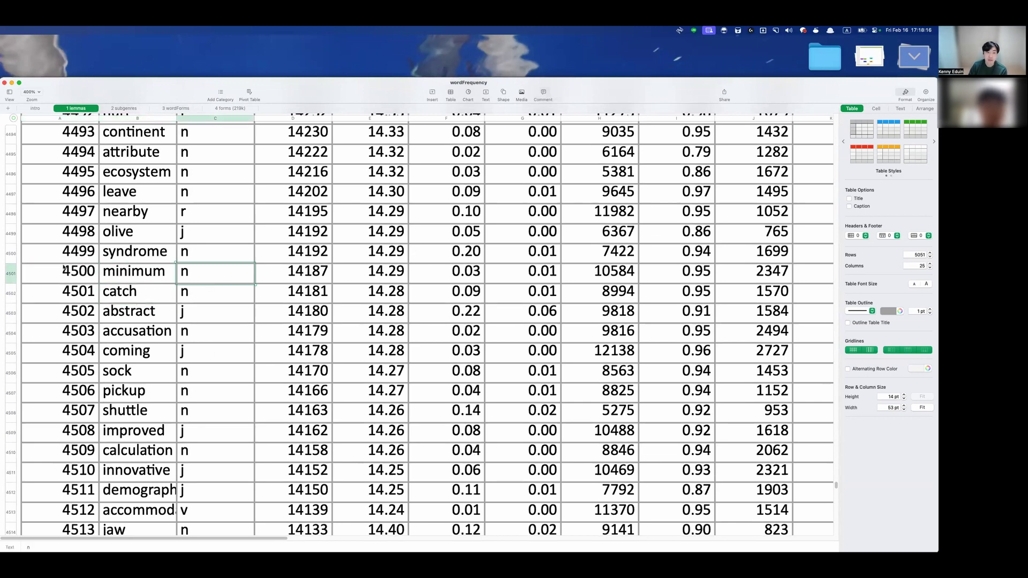
key(shift+Left)
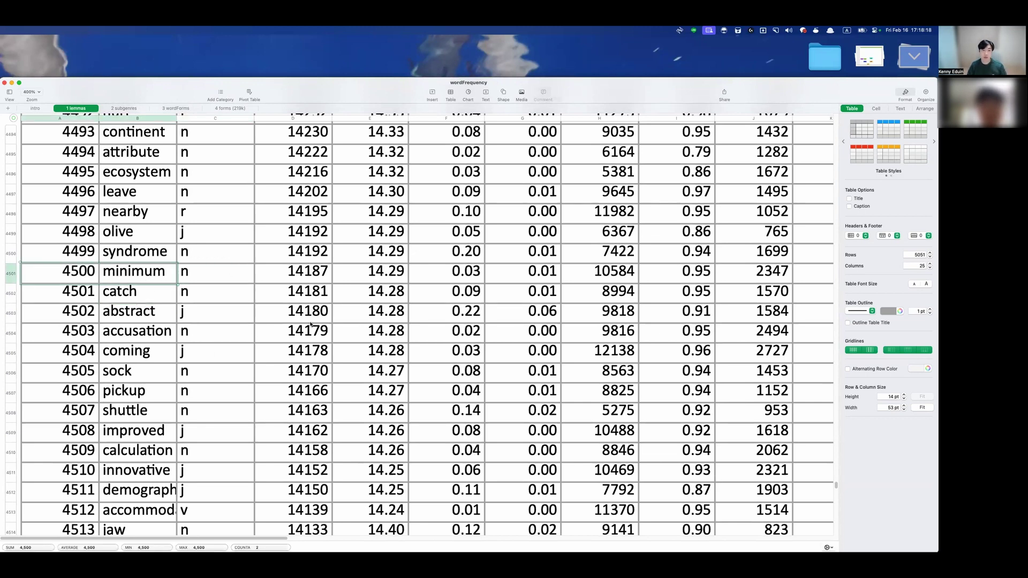
- Switch to the browser window showing the ChatGPT conversation with the ridge image
key(super+Tab)
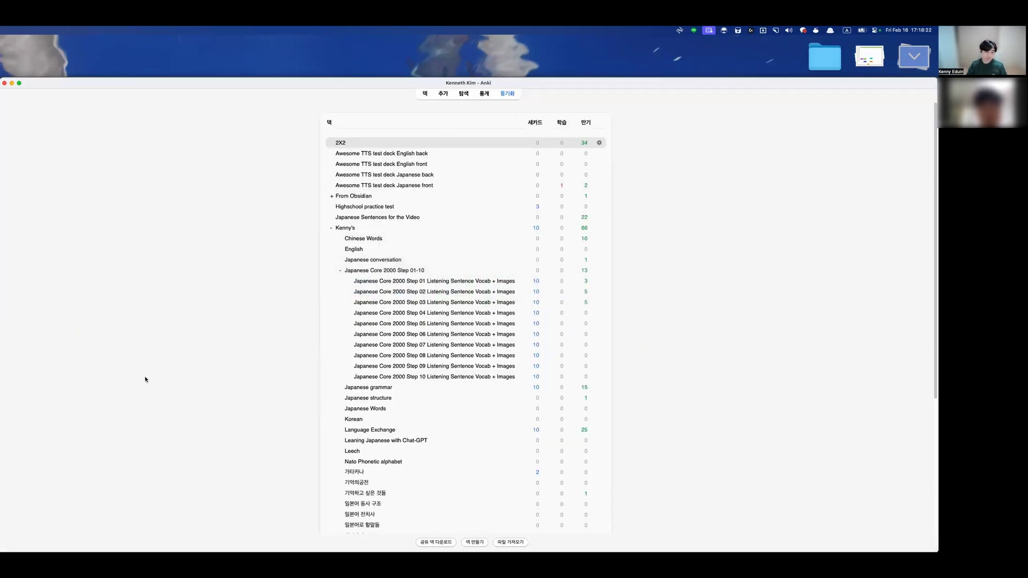
key(ctrl+Up)
click(487, 385)
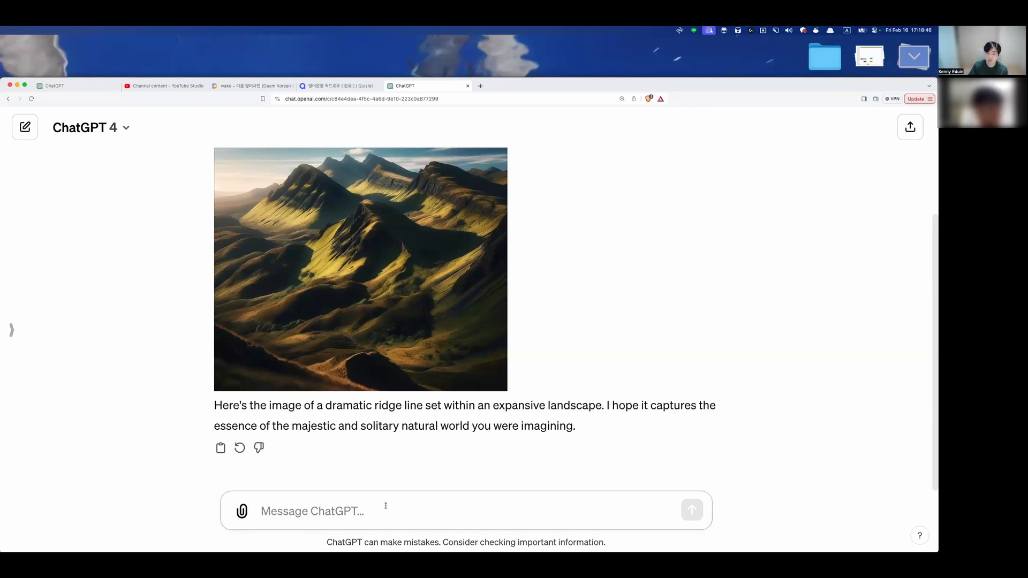
text(a)
key(BackSpace)
key(ctrl+space)
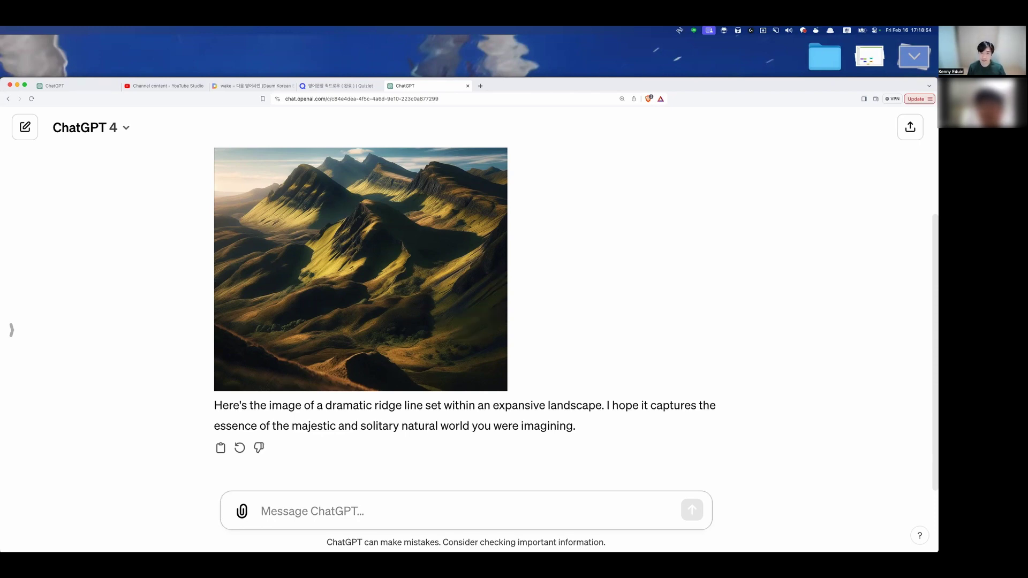
key(ctrl+space)
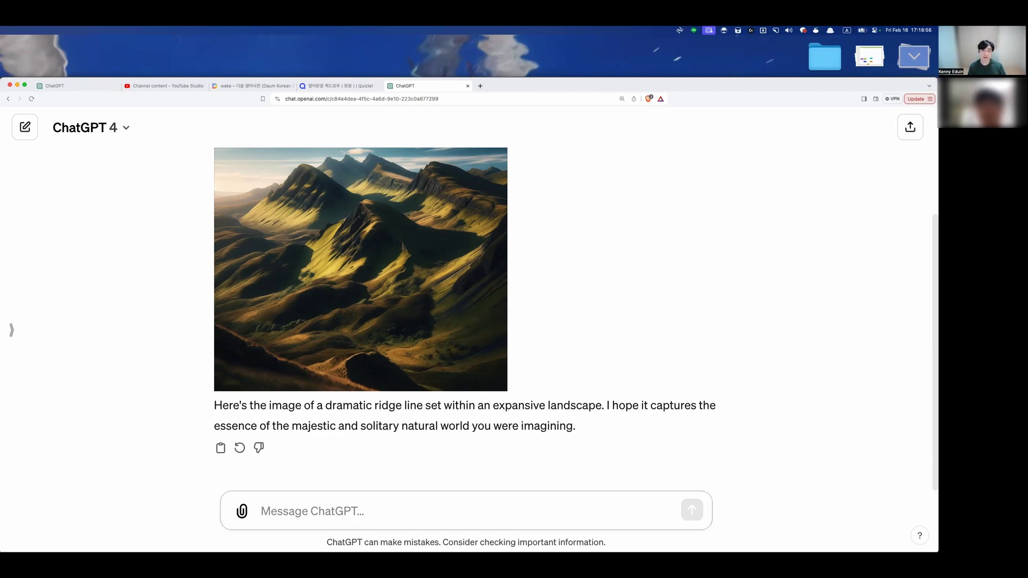
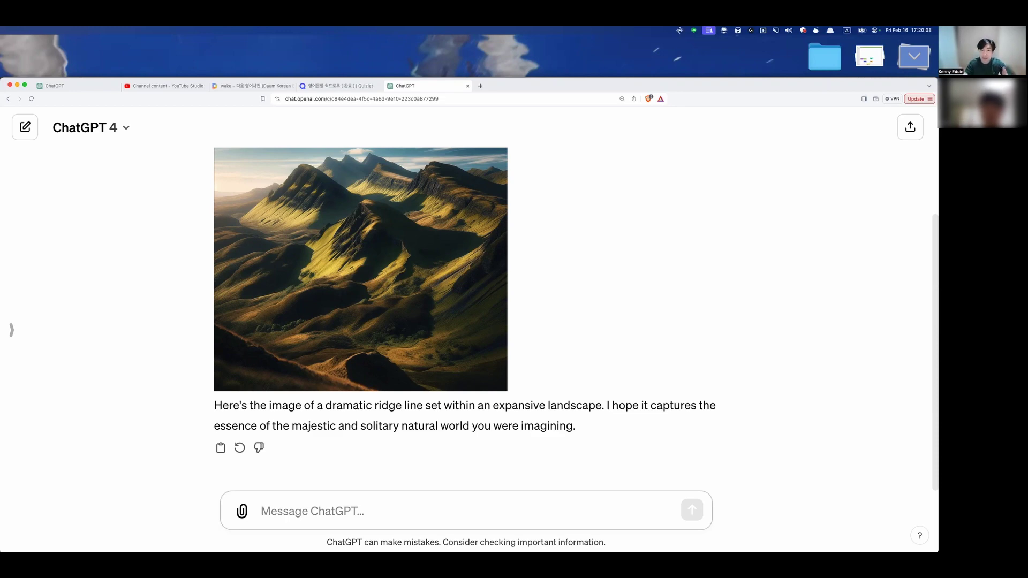
text(s)
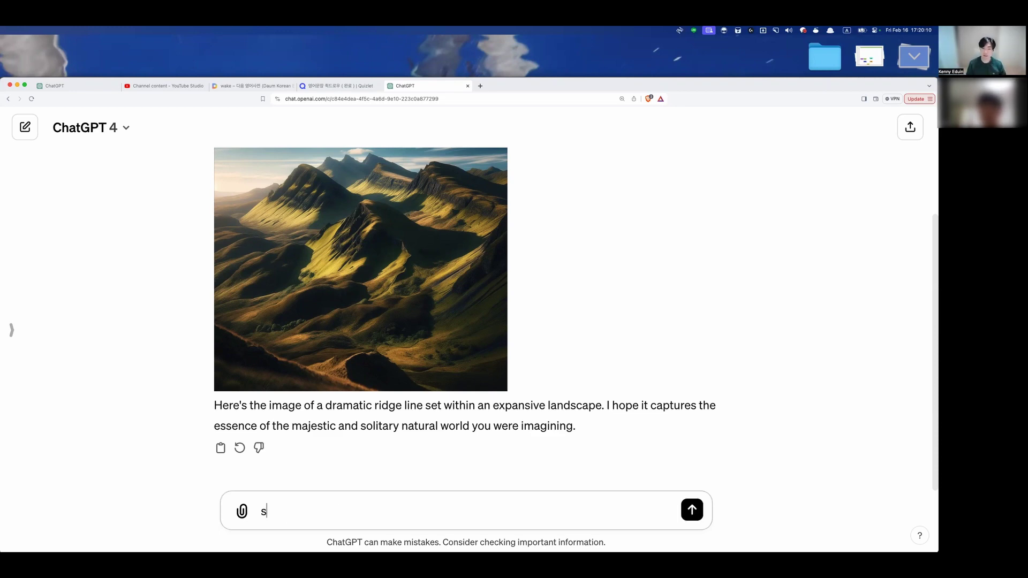
key(BackSpace)
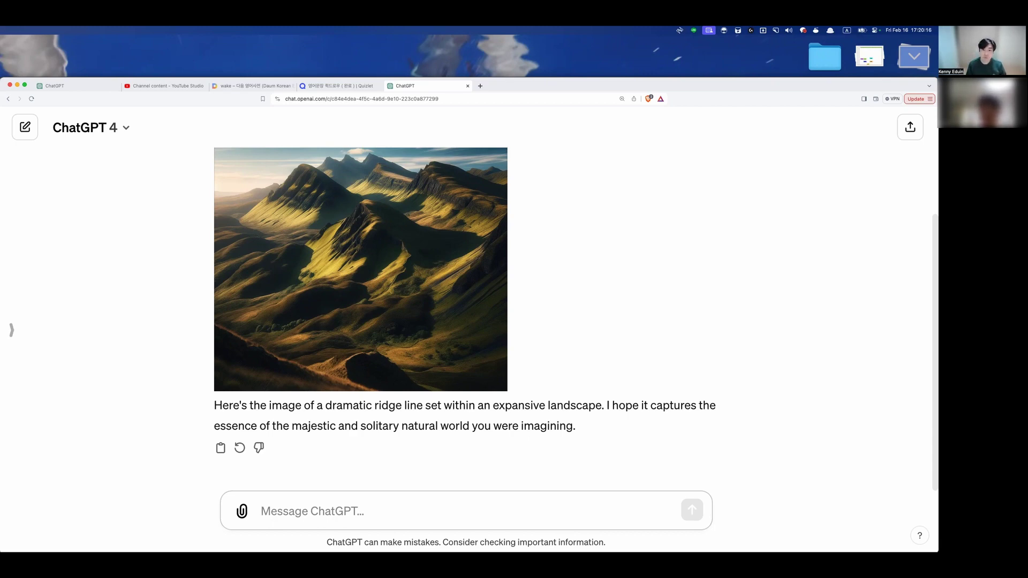
- Dictate and send "OK we need PS five even if we have Nintendo switch currently is because some games are not playable in Nintendo switch"
key(ctrl)
key(ctrl)
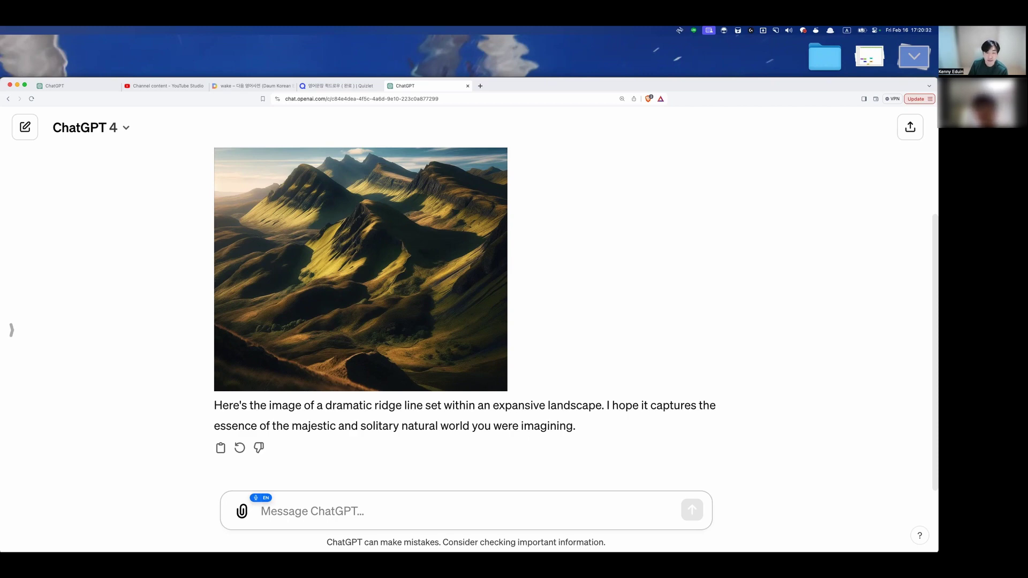
text(OK we)
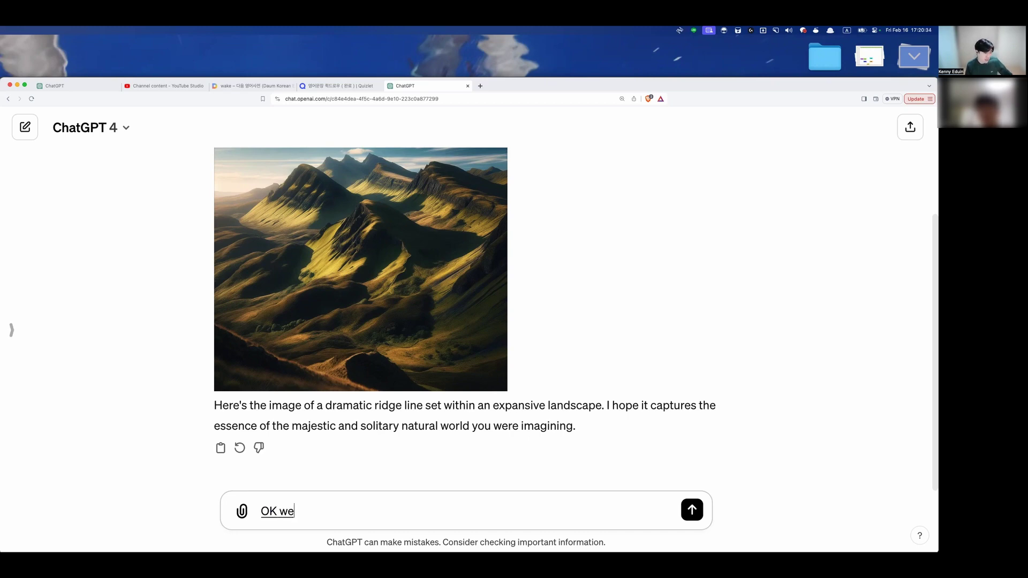
text( need PS five)
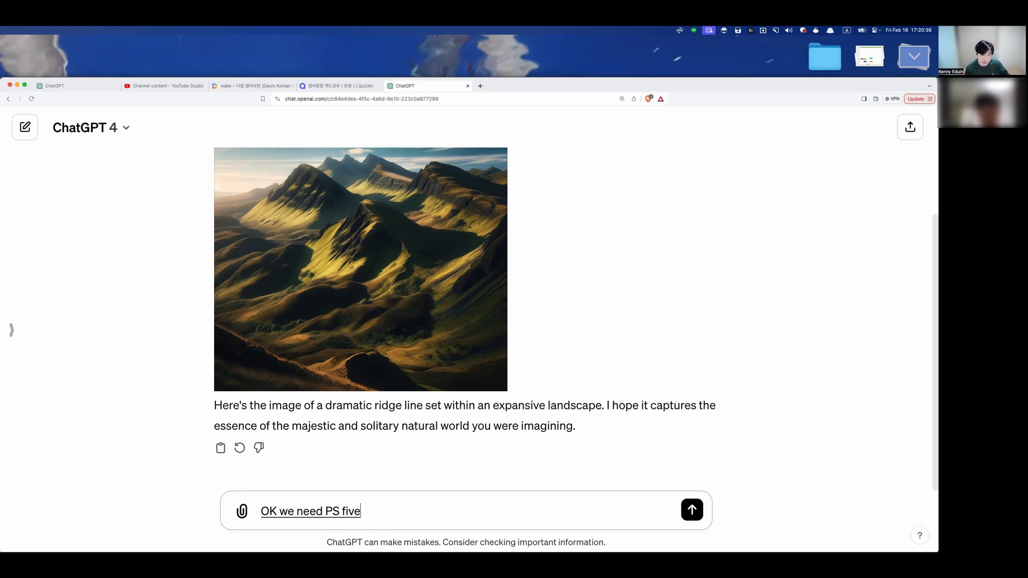
text( even if we have)
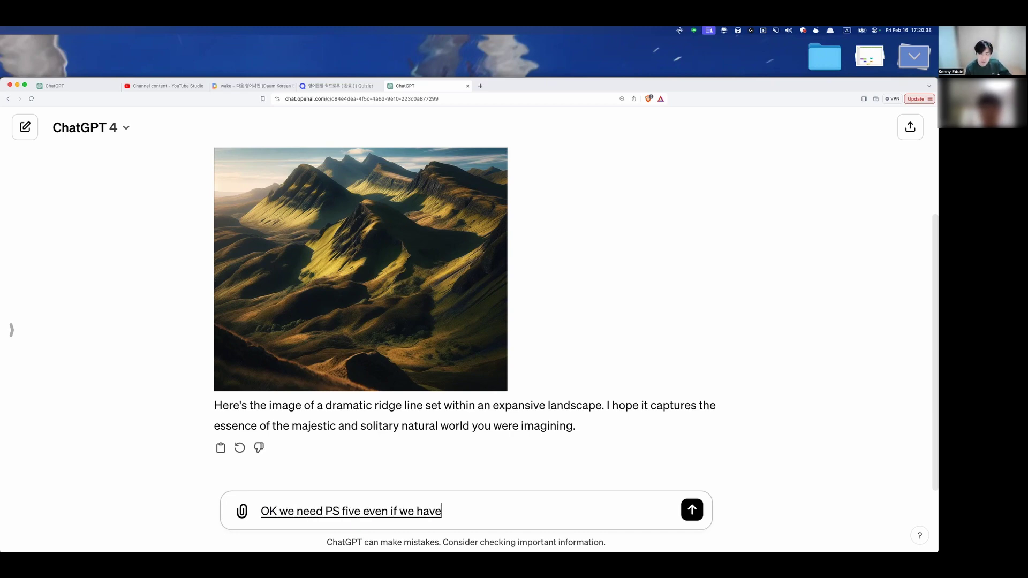
text( an Nintendo switch currently is because)
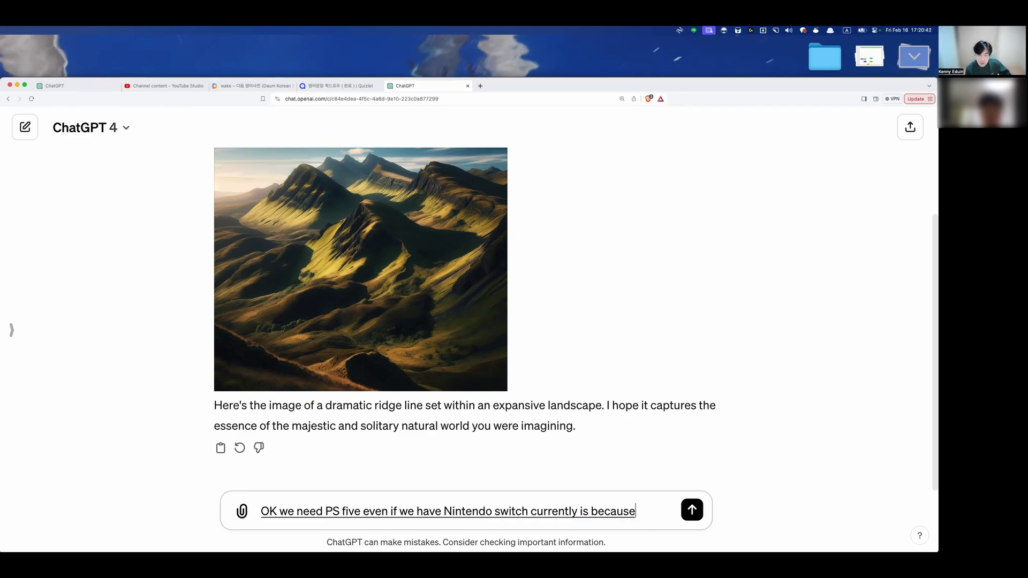
text( some games are not play)
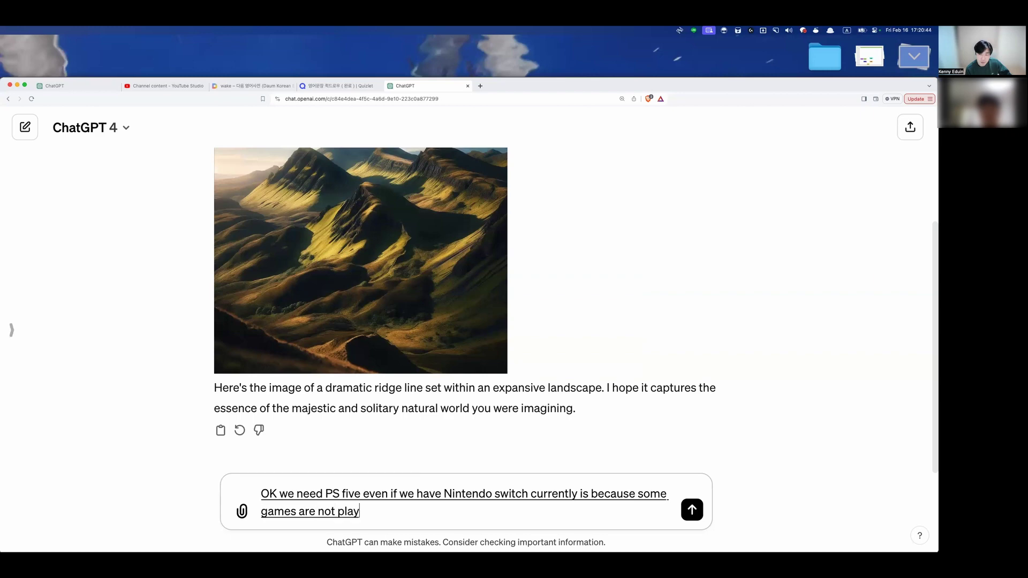
text(able in Nintendo switch)
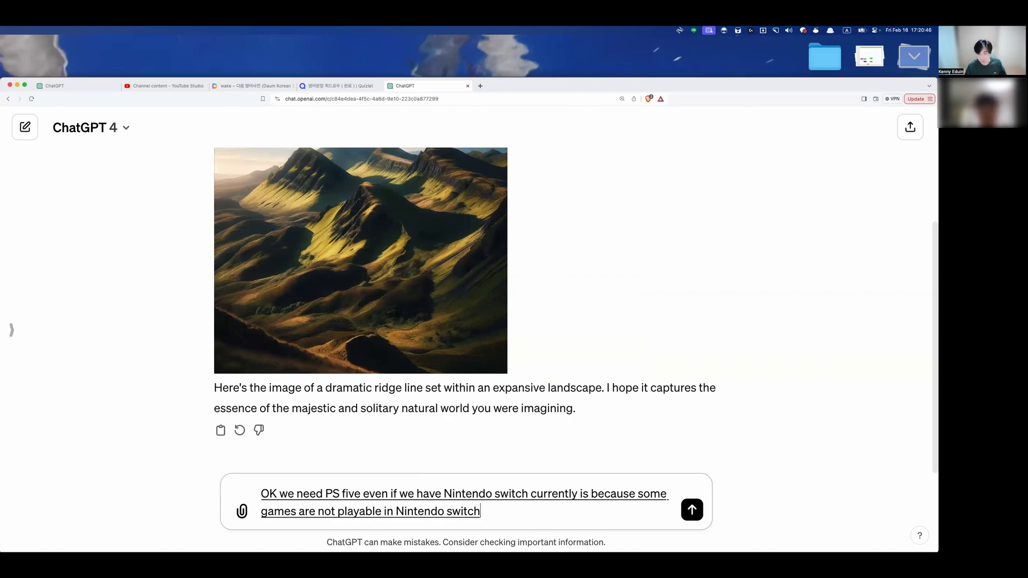
key(Return)
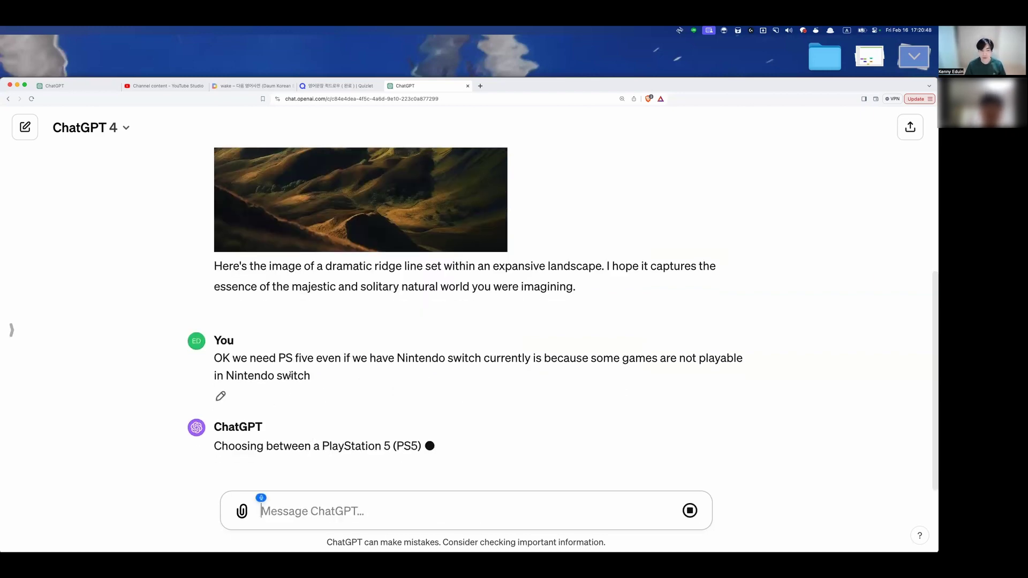
- Copy the sent PS five message into the prompt and delete its "YouUser" header line
triple_click(316, 374)
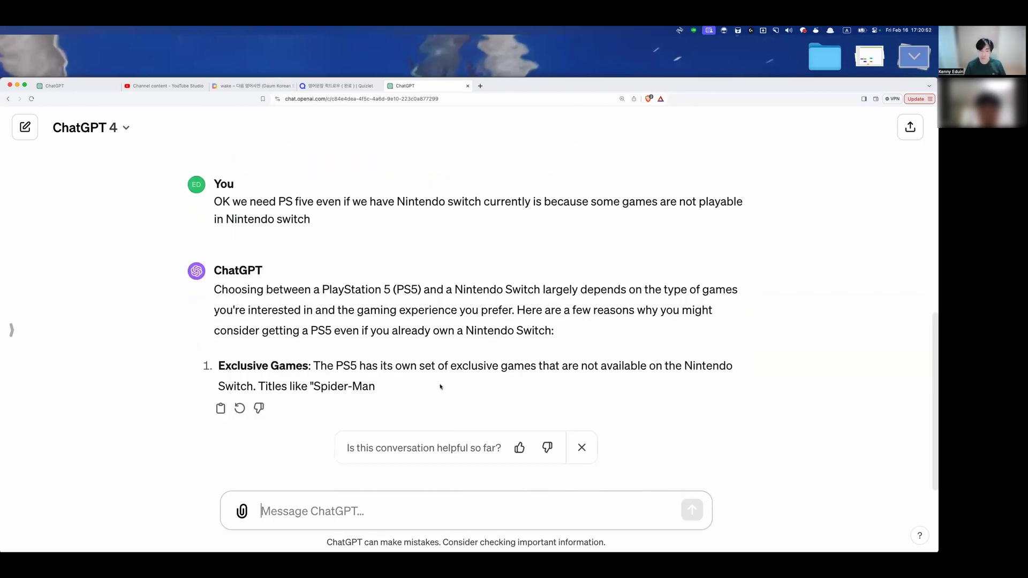
click(383, 504)
text(YouUser OK we need PS five even if we have Nintendo switch currently is because some games are not playable in Nintendo switch)
key(Up)
key(Up)
key(super+Left)
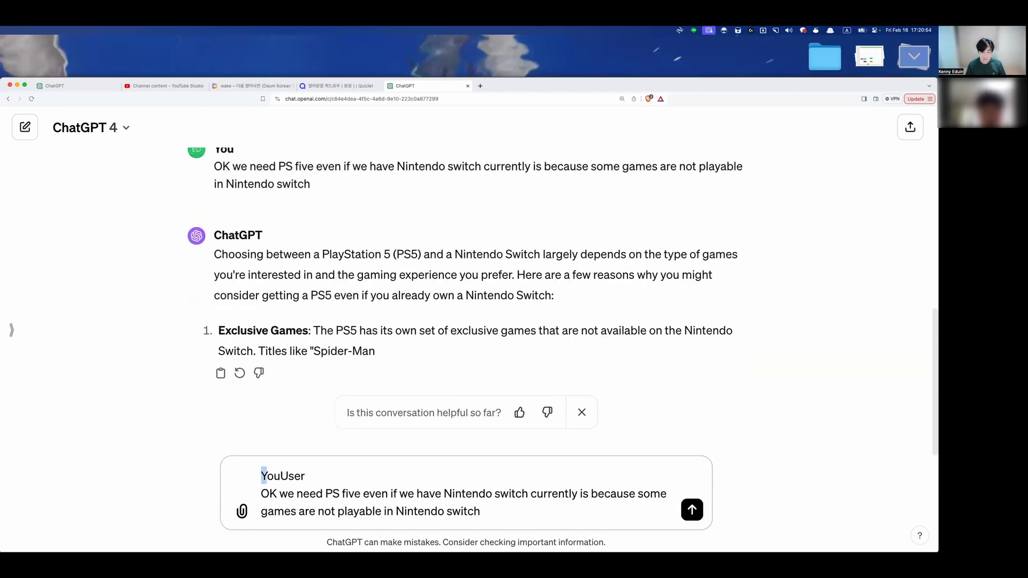
key(shift+super+Right)
key(BackSpace)
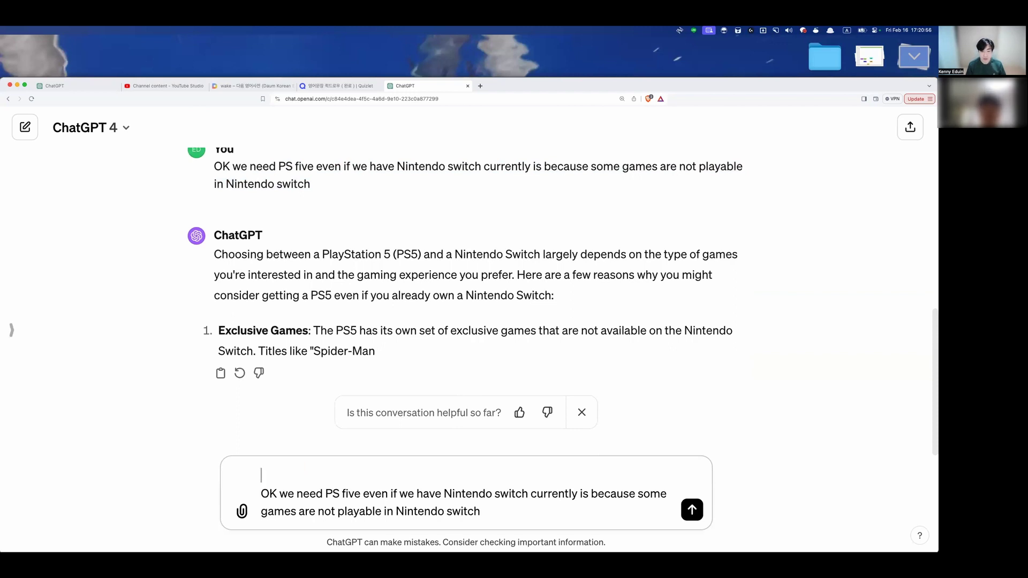
text(d)
key(BackSpace)
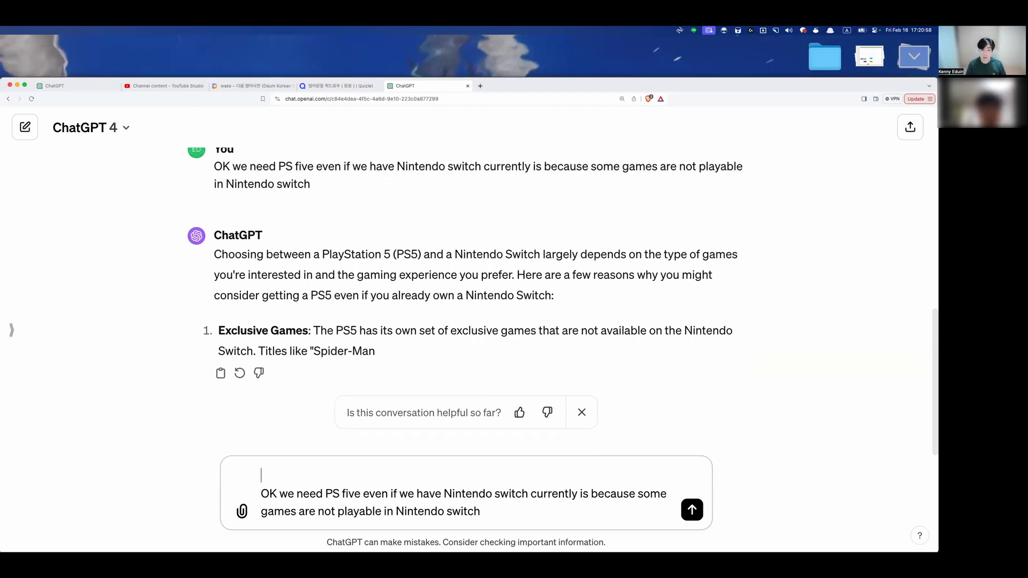
- Add "please make my sentence more natural" above the copied sentence, separated by a blank line, and send the prompt
key(shift+Return)
key(Up)
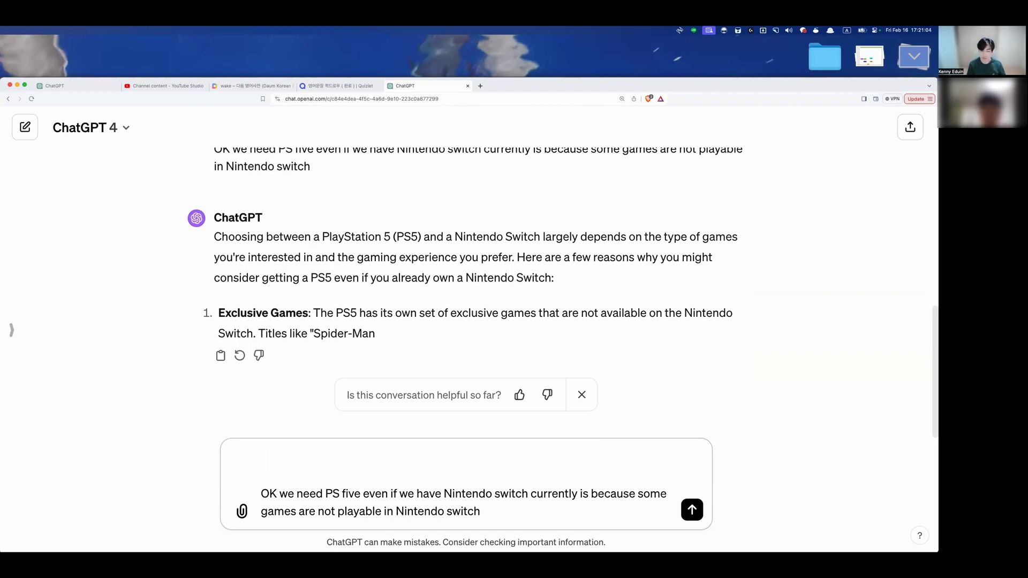
text(d)
key(BackSpace)
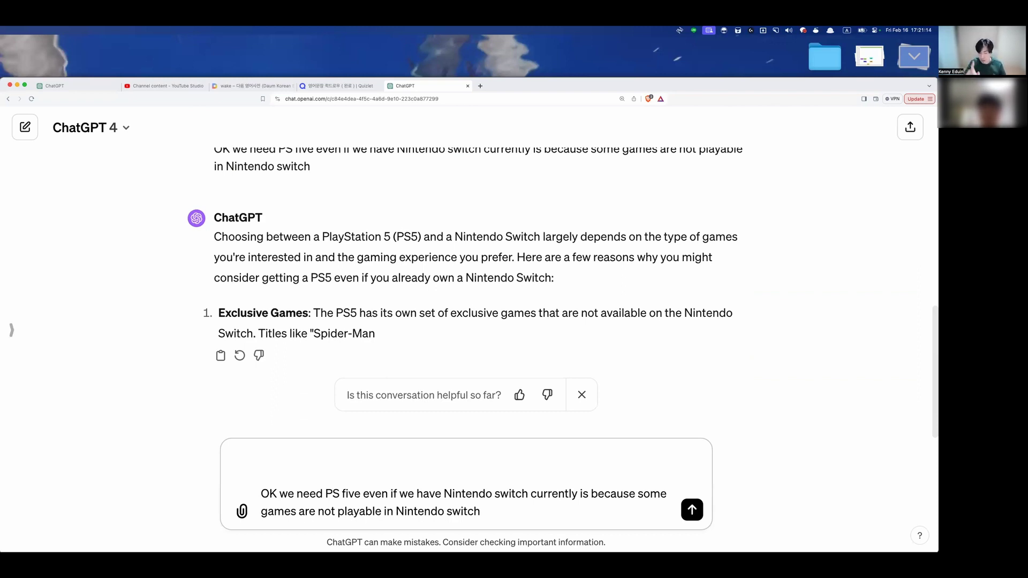
text(p)
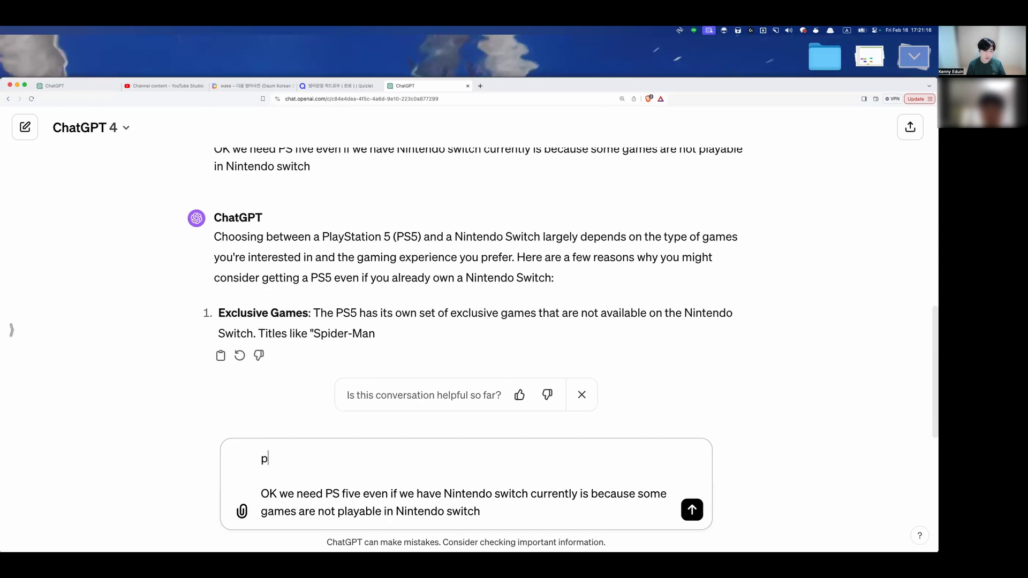
text(lease make muy)
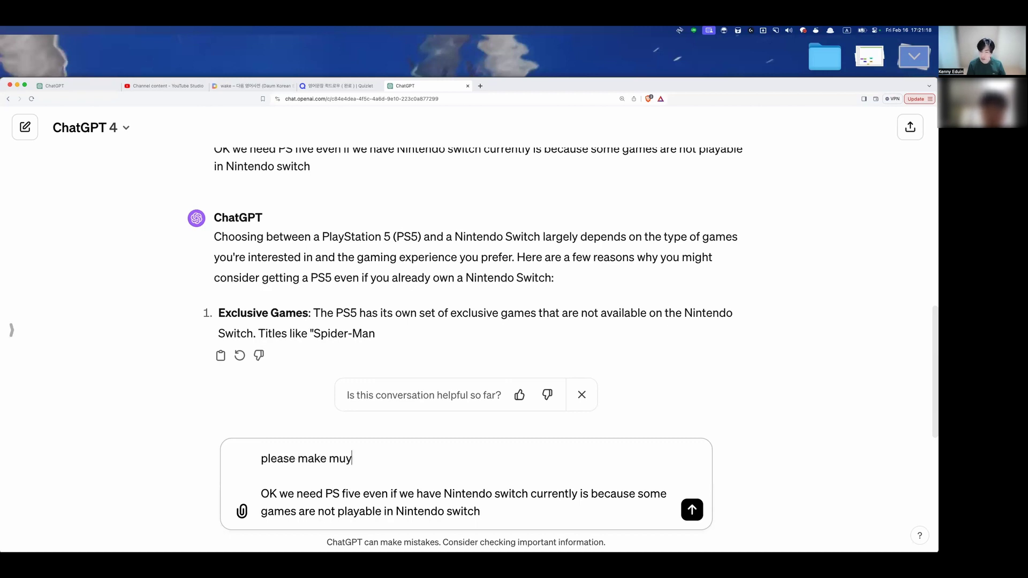
key(BackSpace)
key(BackSpace)
text(y senten)
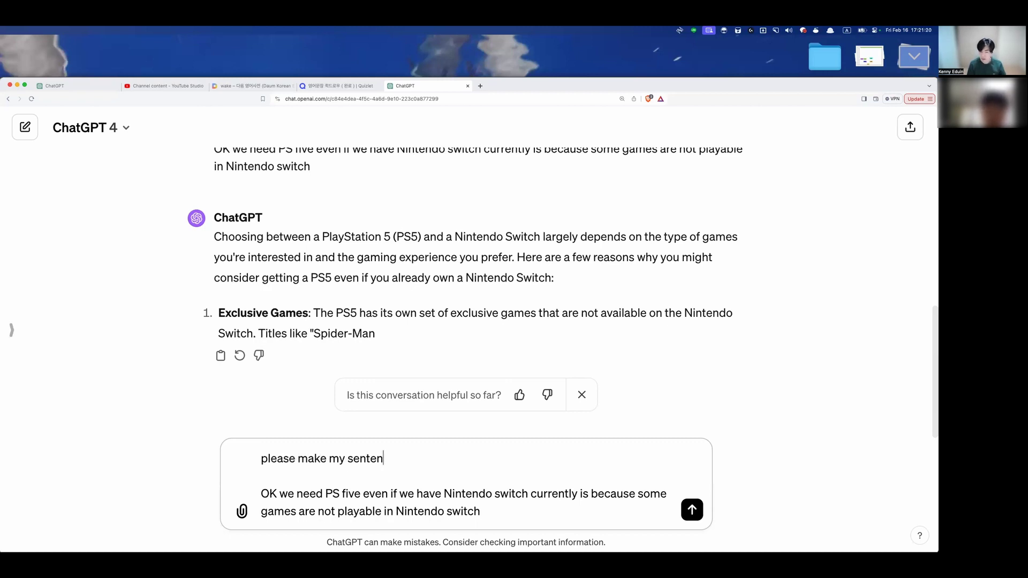
text(ce more natural)
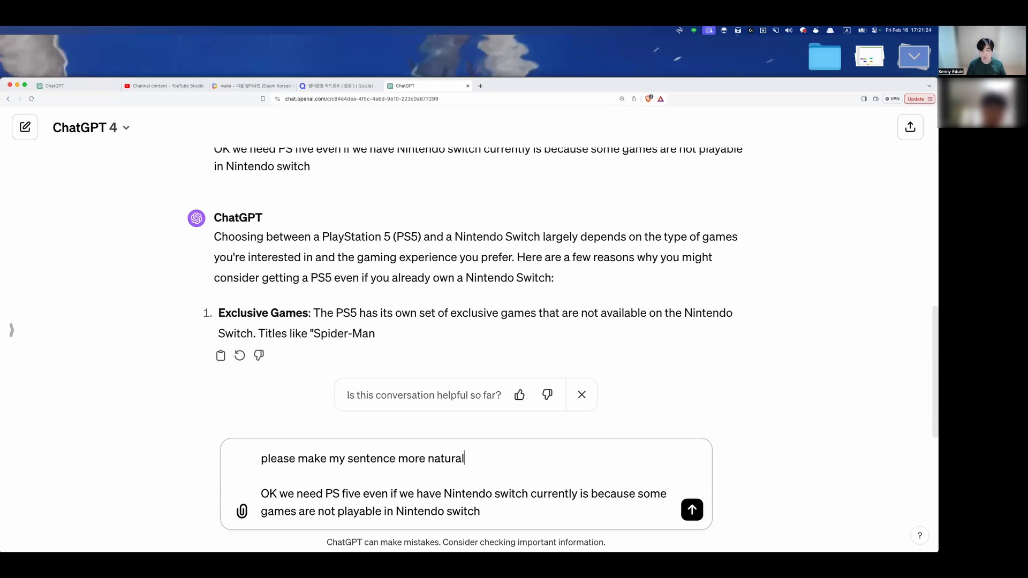
key(Return)
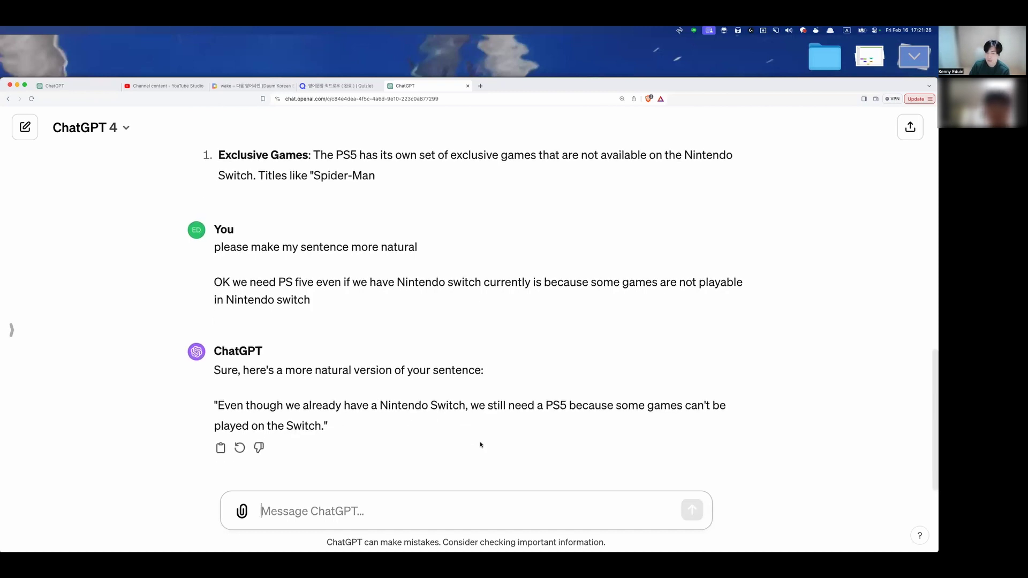
- Highlight the rewritten sentence in ChatGPT's reply to review it and send the feedback "too short"
drag(217, 407, 321, 424)
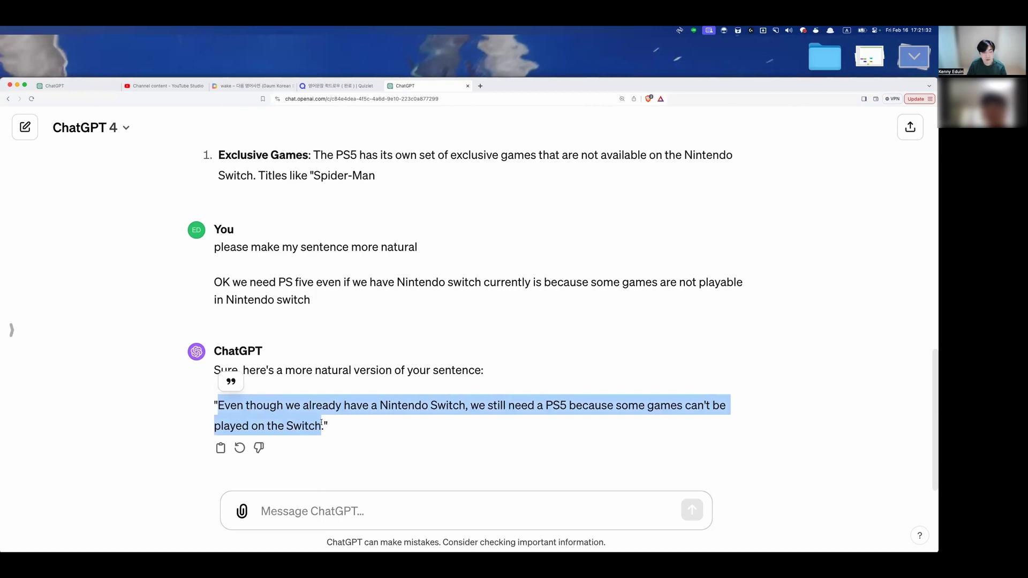
click(369, 439)
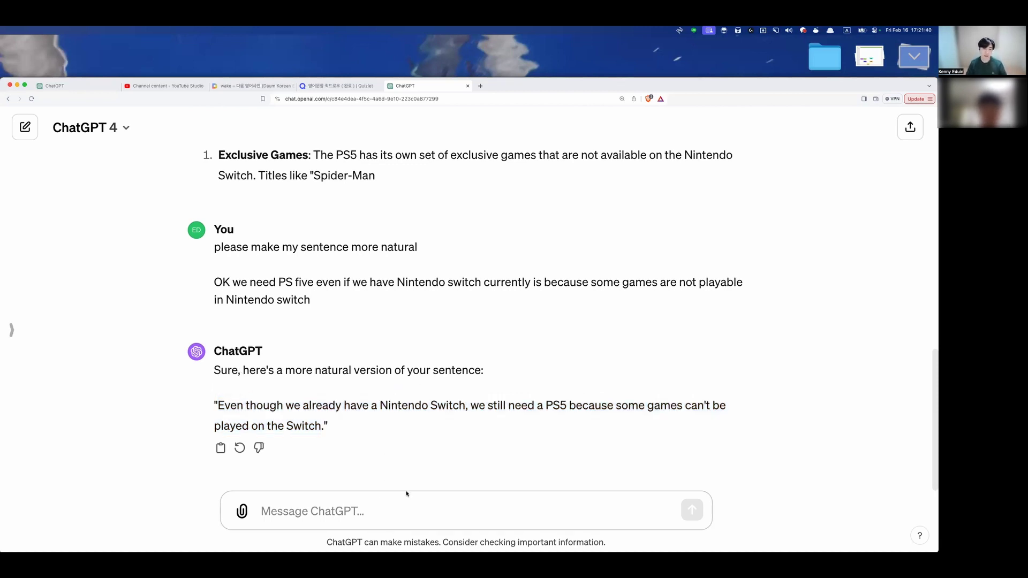
text(too short)
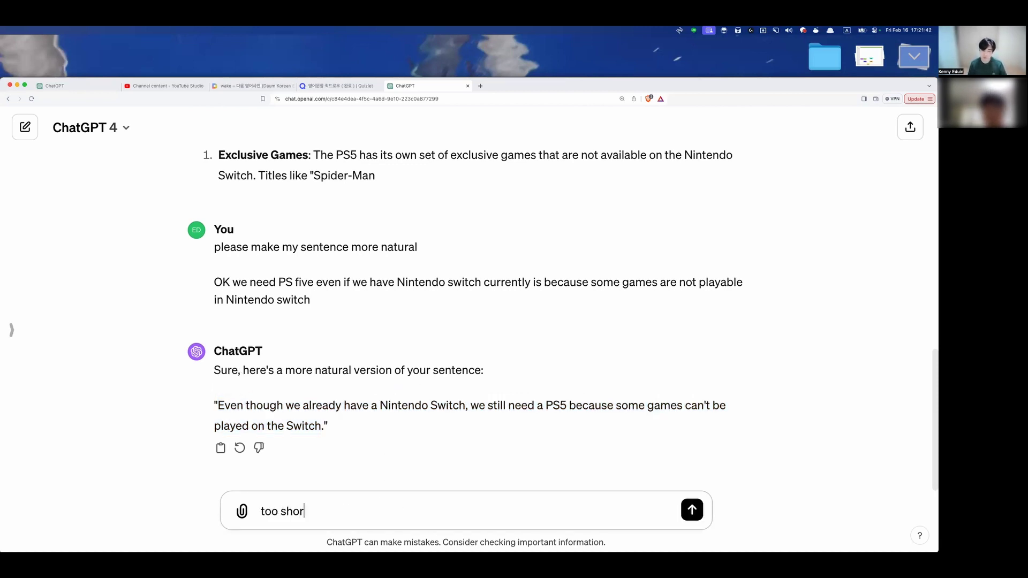
key(Return)
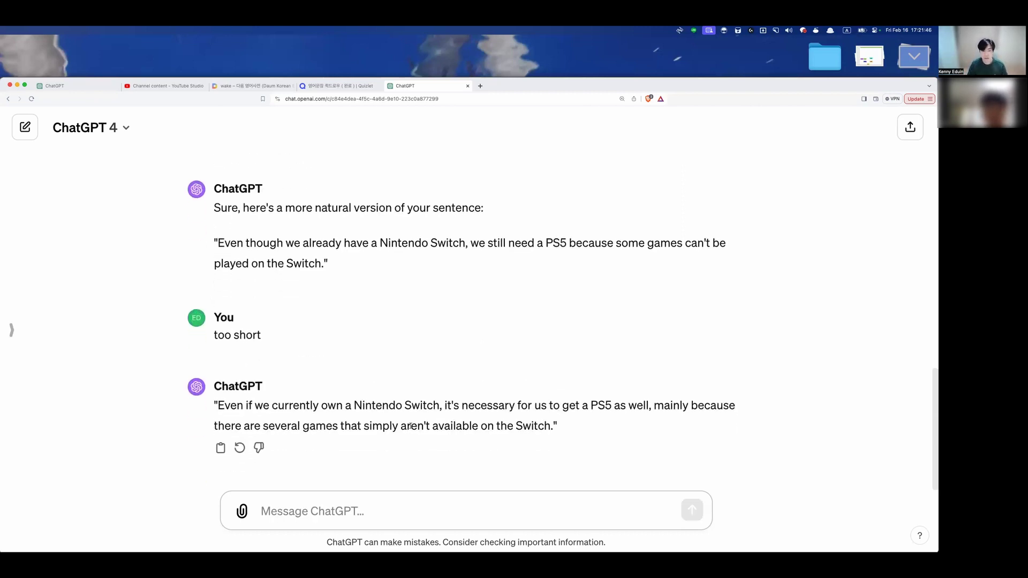
- Send the follow-up request "I want the sentence to be more professinal\"
text(s)
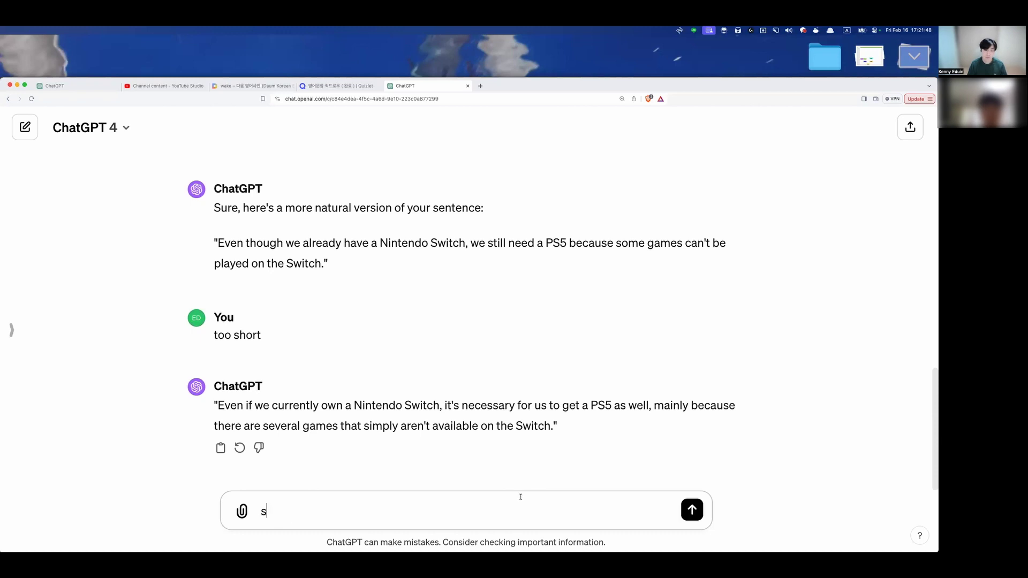
key(BackSpace)
text(I want t)
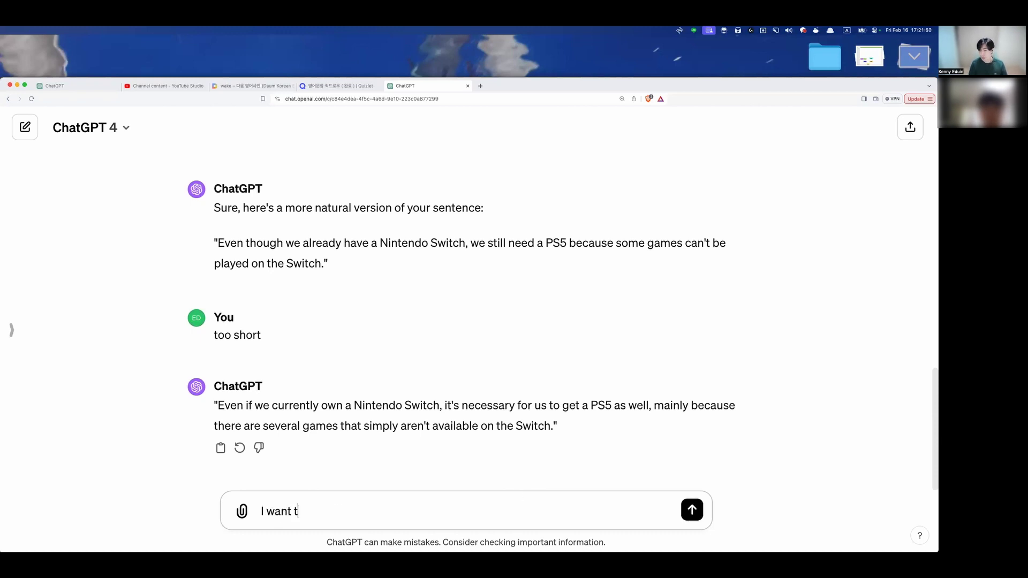
key(BackSpace)
text(t the )
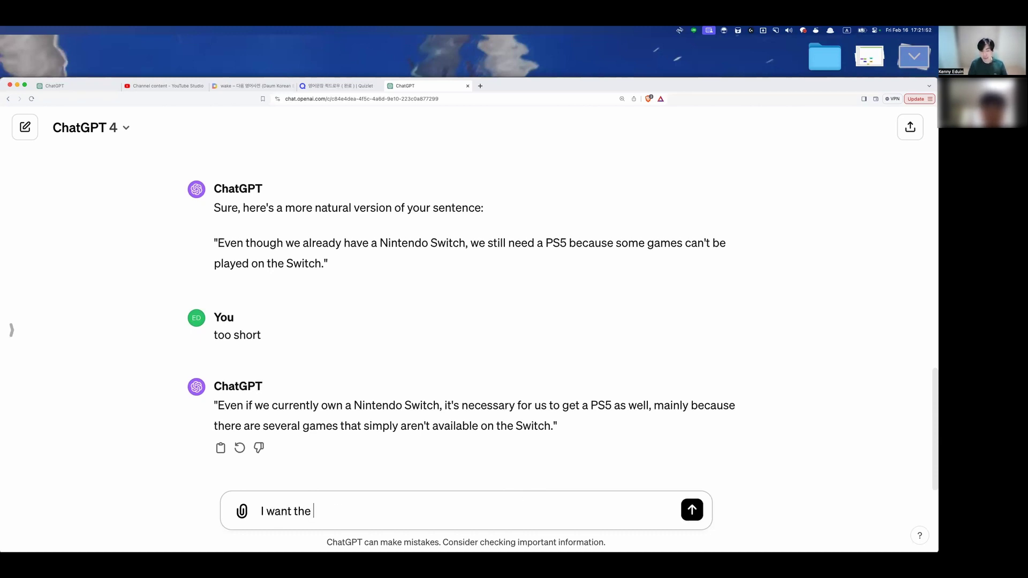
text(sentence to be more pro)
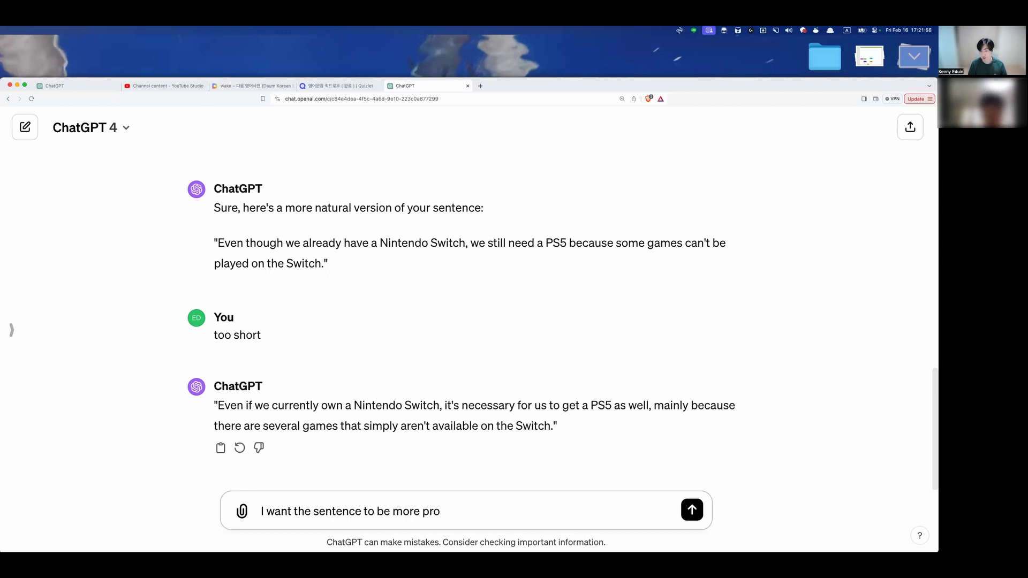
text(fessional\)
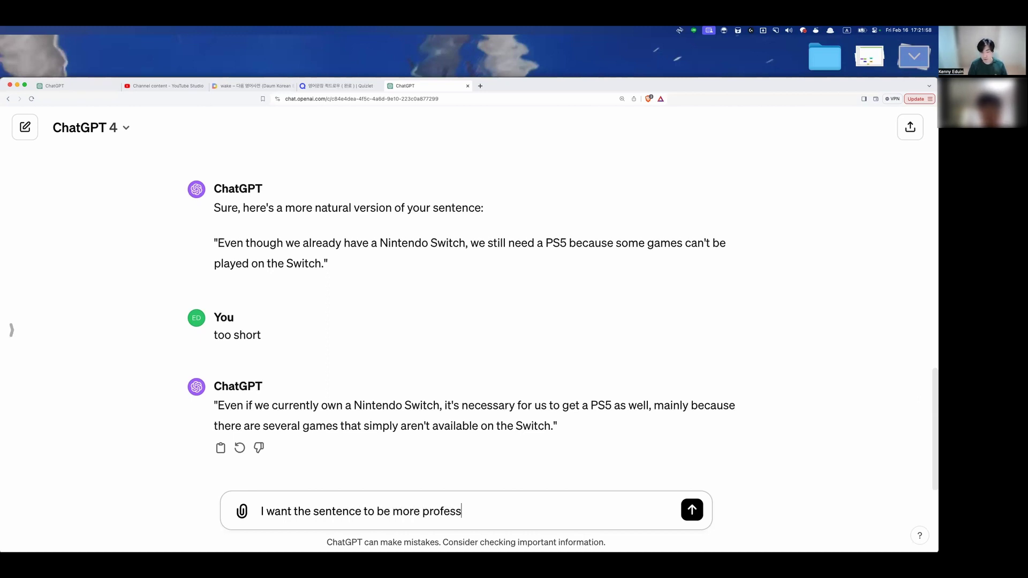
key(Return)
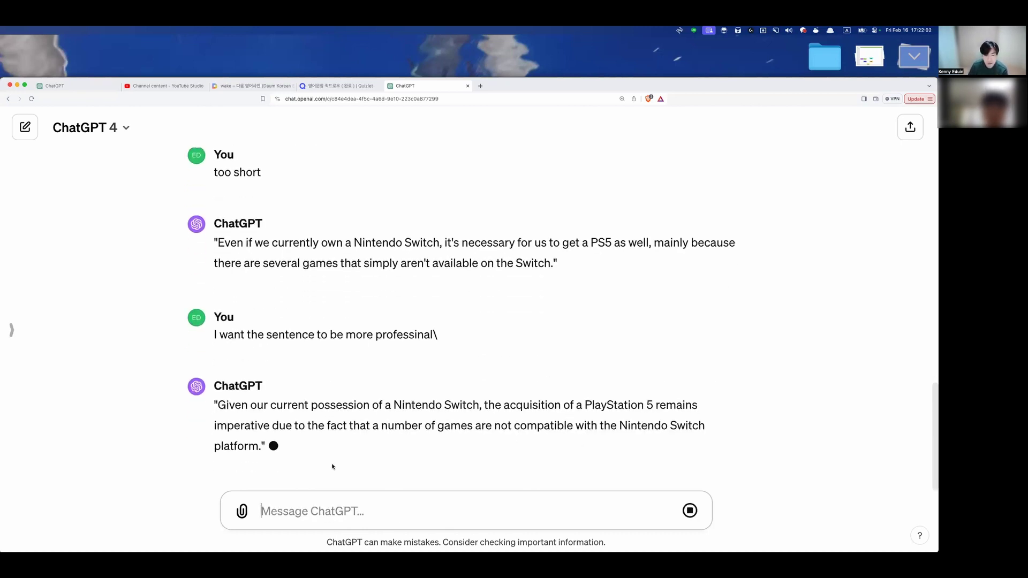
- Highlight the full professional version of the sentence in the latest reply to read it through
drag(259, 425, 218, 385)
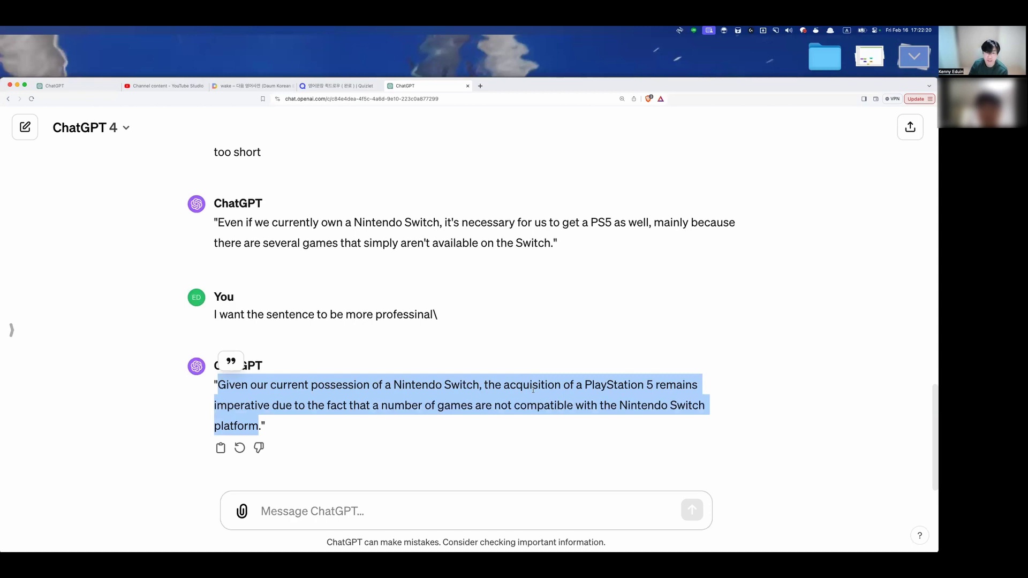
click(475, 400)
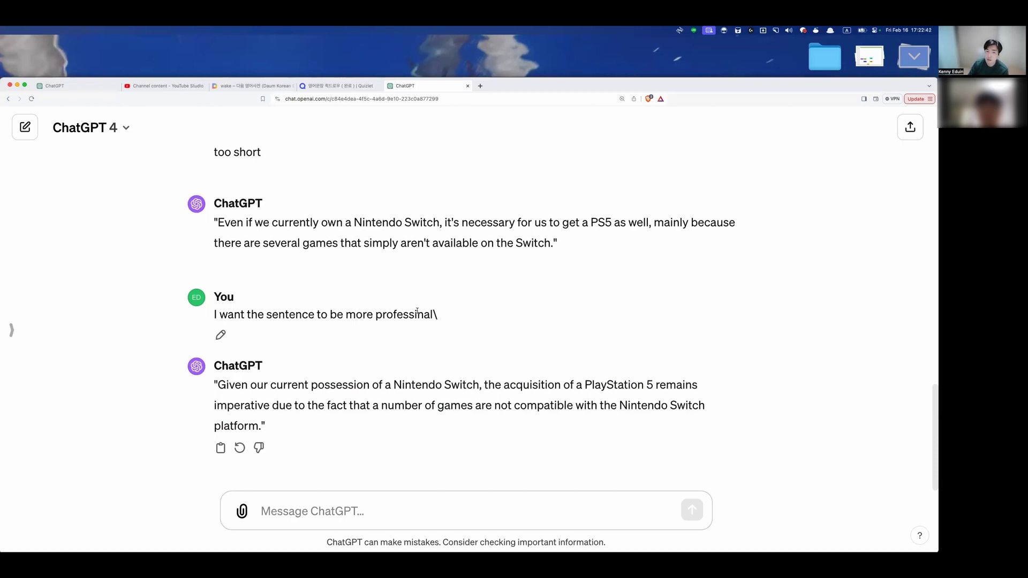
drag(221, 386, 262, 425)
click(246, 399)
- Examine the wording of the professional version by highlighting "Given our current possession of a Nintendo Switch", "Given" and "the acquisition"
drag(219, 384, 481, 391)
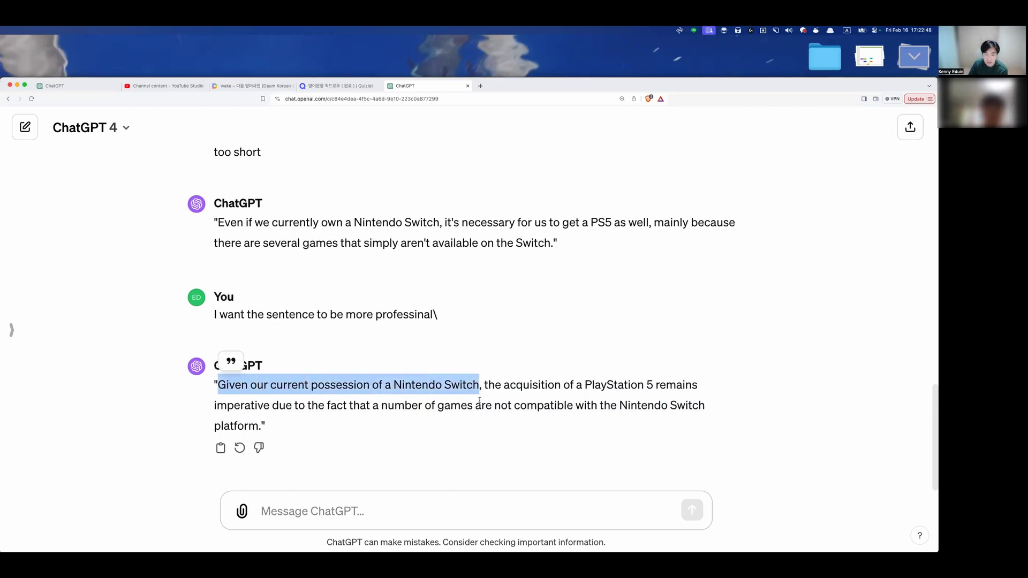
click(245, 387)
drag(248, 386, 218, 385)
click(382, 387)
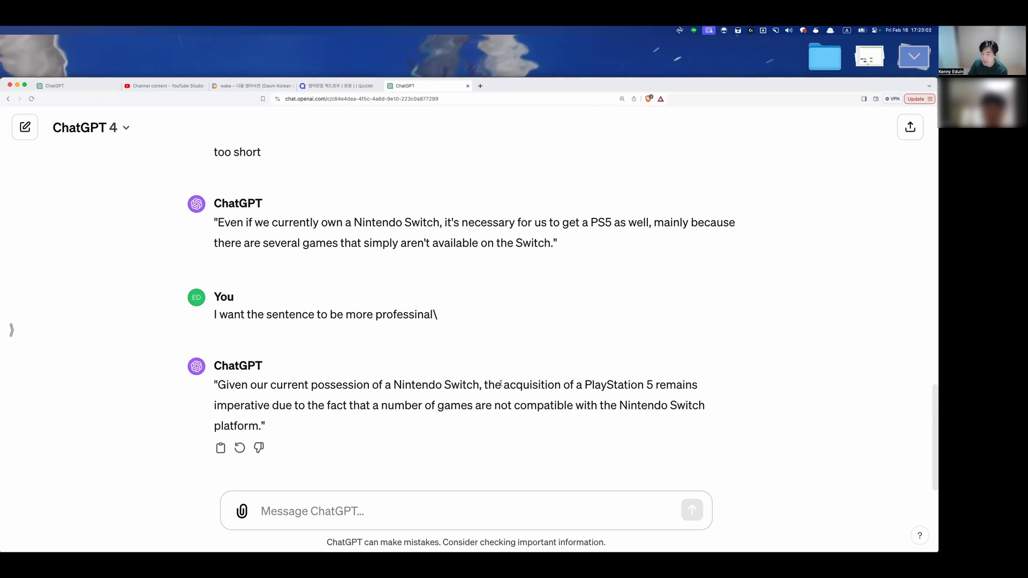
drag(500, 385, 559, 387)
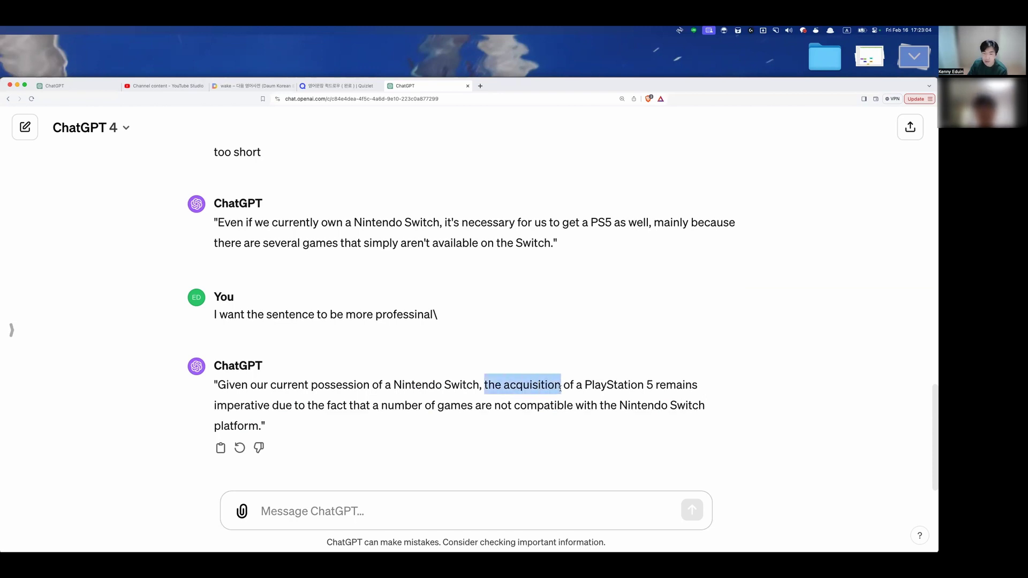
double_click(559, 387)
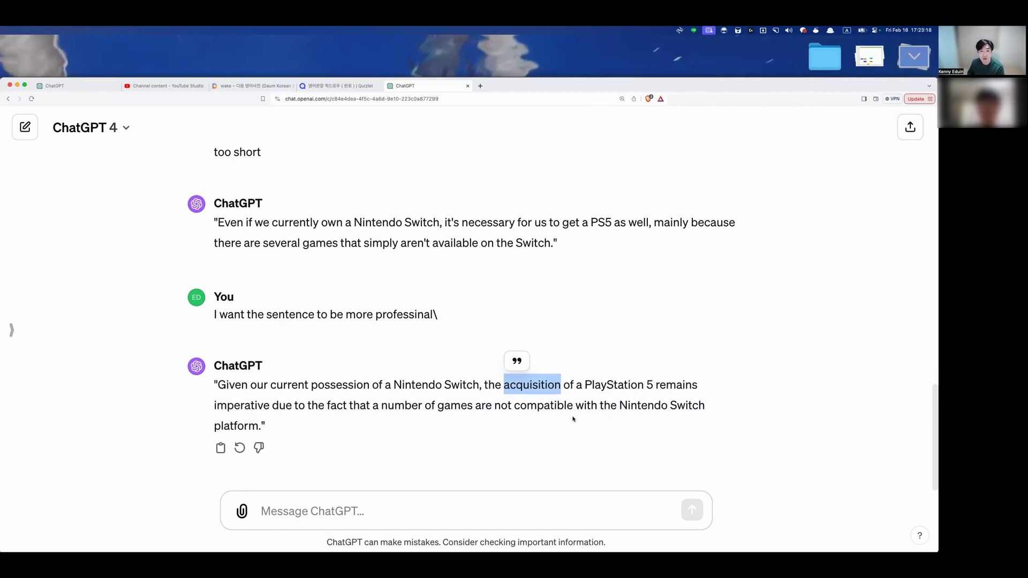
- Switch to Anki and open the card-count statistics of the parent deck that contains Japanese Core 2000 Step 01-10
key(super+space)
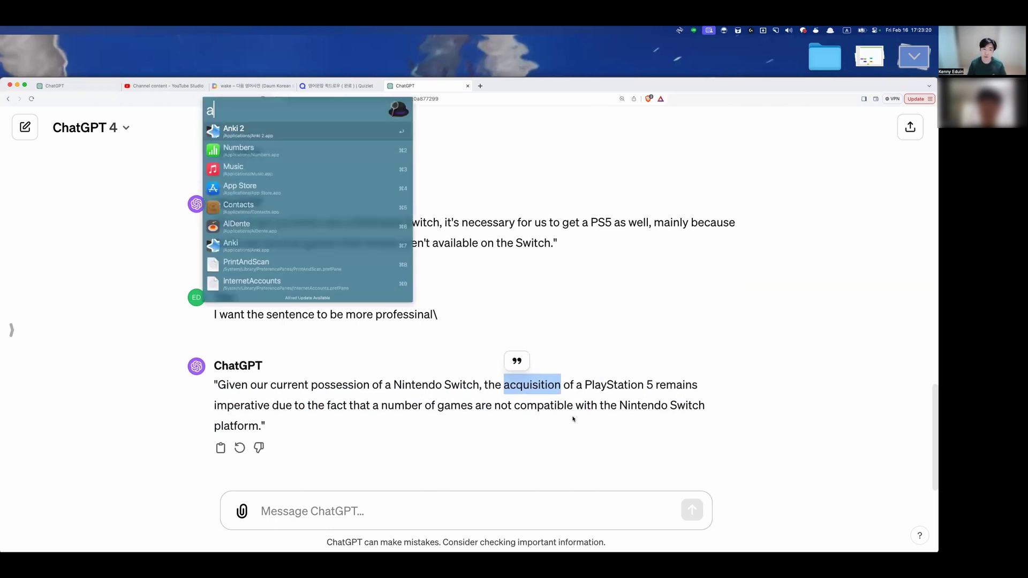
key(Return)
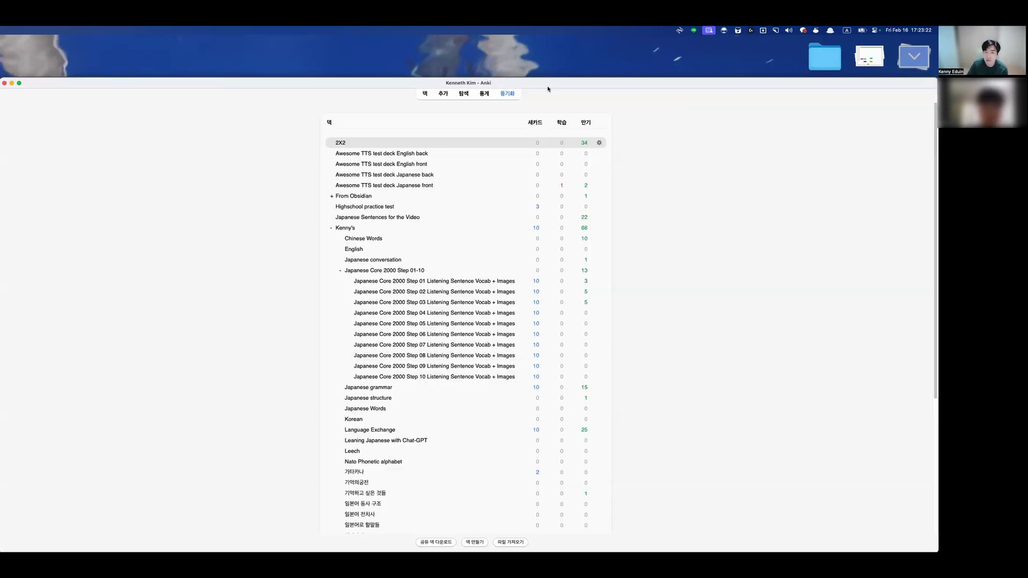
click(347, 228)
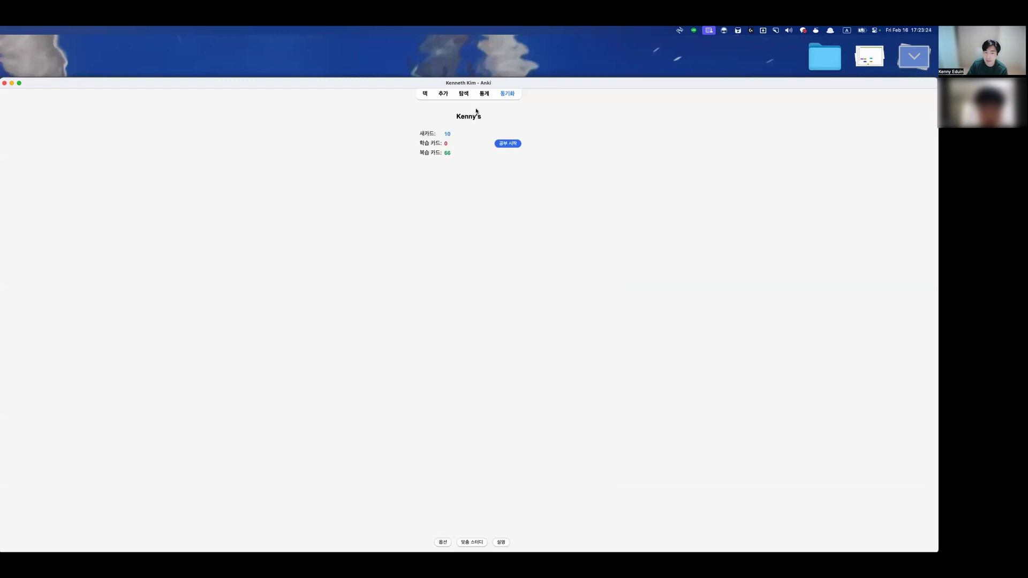
click(484, 93)
scroll(402, 287, up, 5)
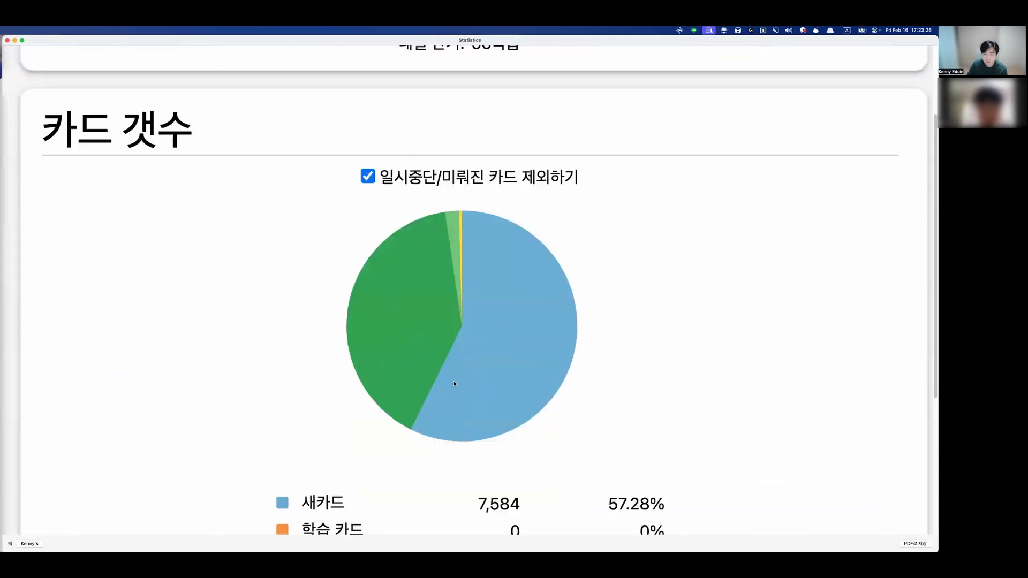
scroll(454, 383, down, 3)
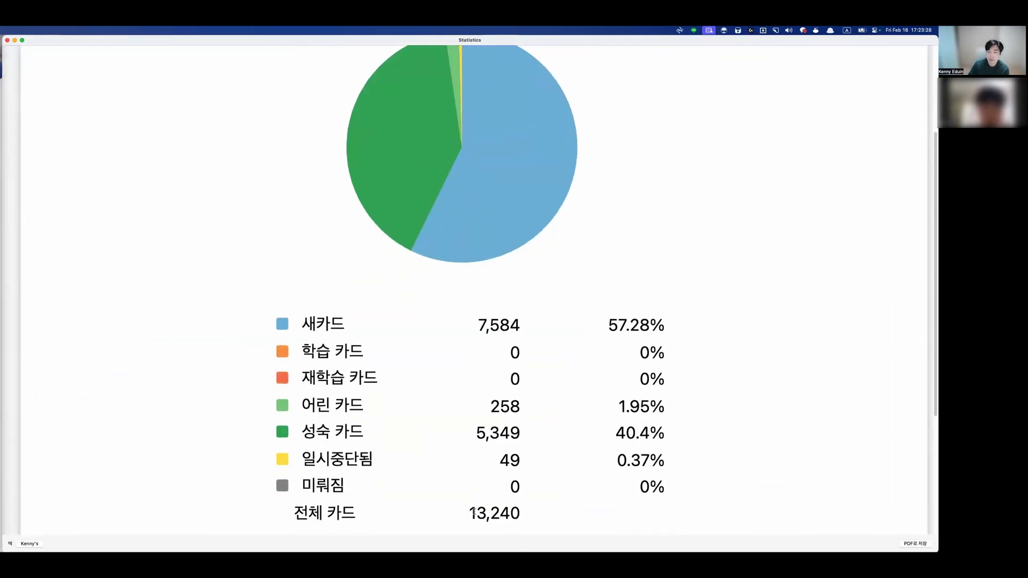
- Highlight the total card count and the mature card (성숙 카드) count in the statistics, then close them
double_click(495, 512)
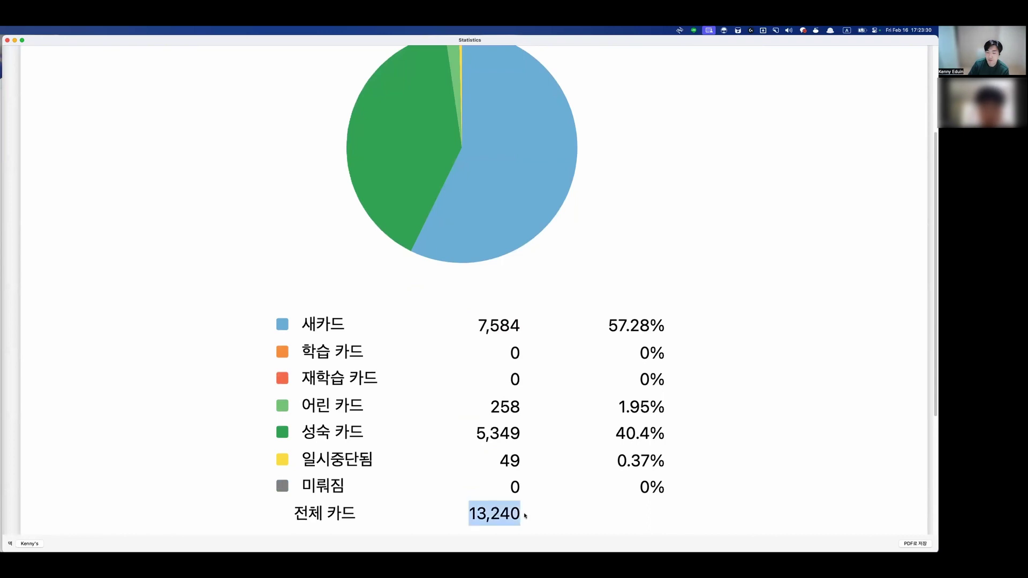
click(499, 515)
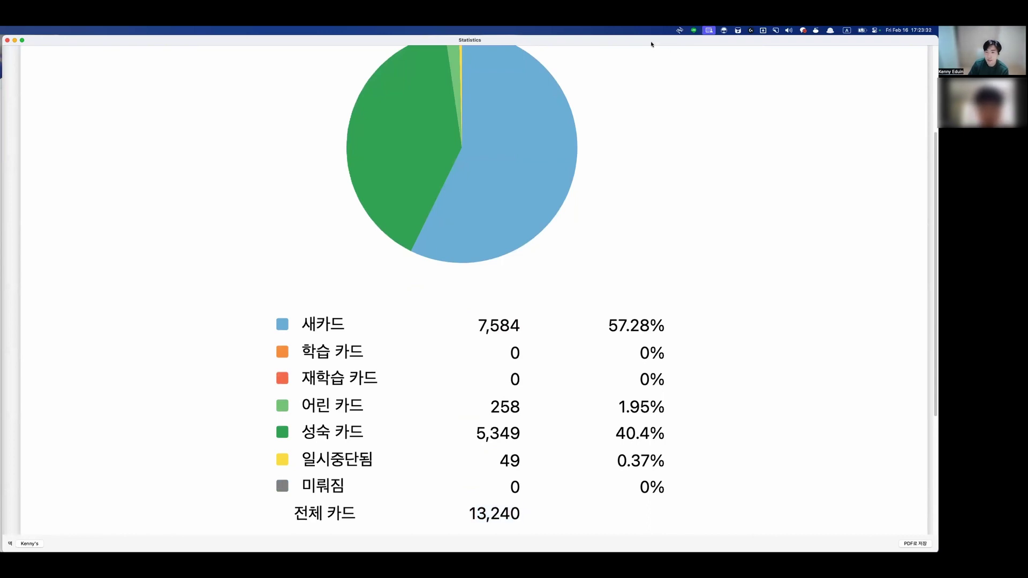
drag(649, 36, 648, 78)
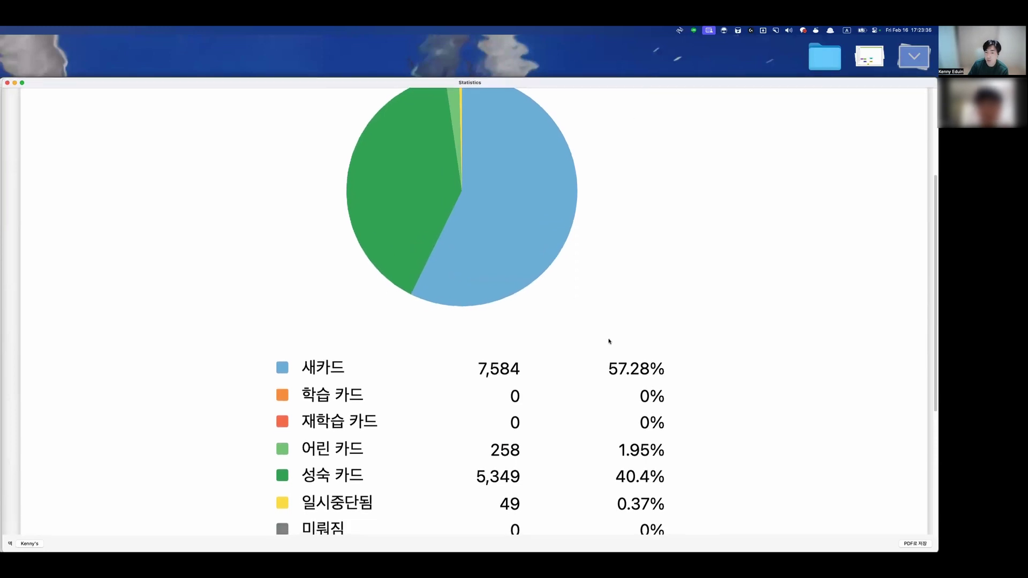
scroll(560, 433, down, 3)
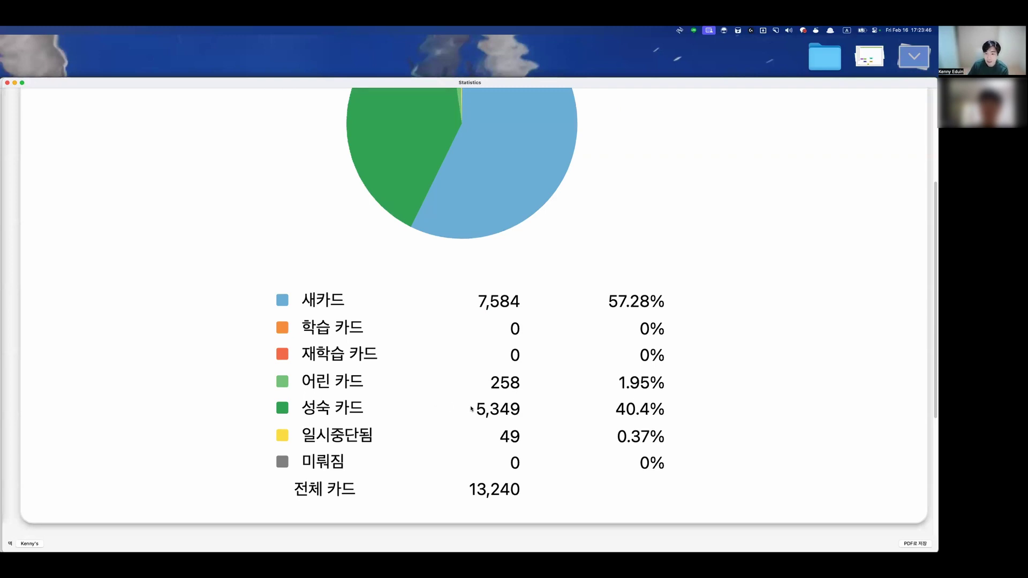
drag(477, 409, 522, 415)
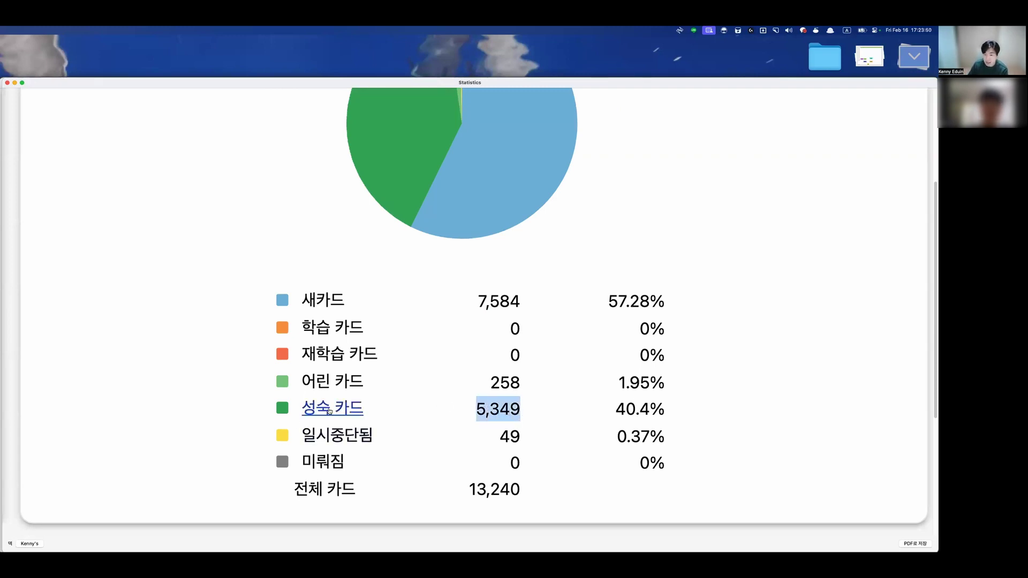
drag(481, 409, 523, 411)
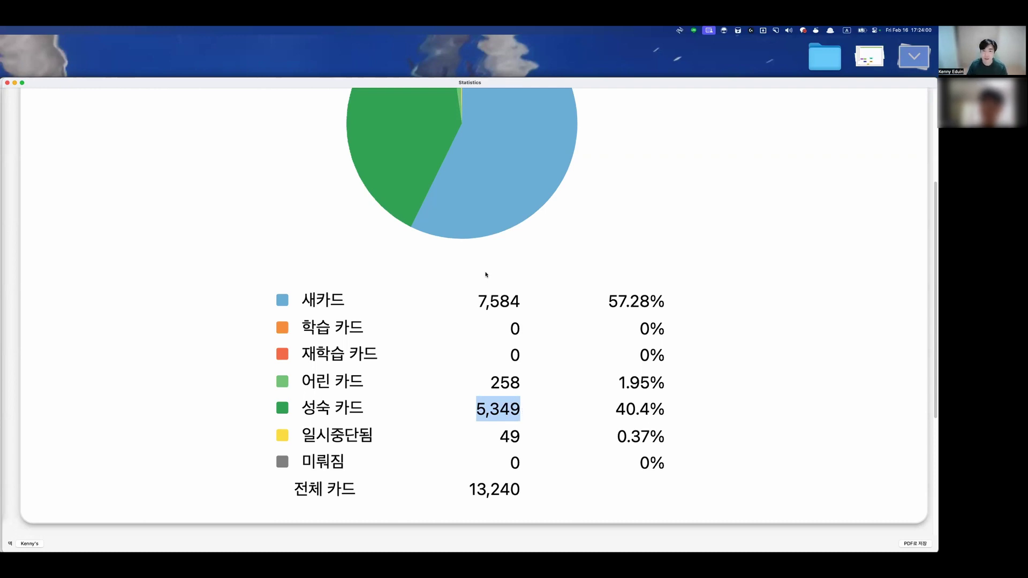
key(Escape)
- Reopen the same parent deck's statistics and list its mature cards (성숙 카드) in the card browser
click(425, 94)
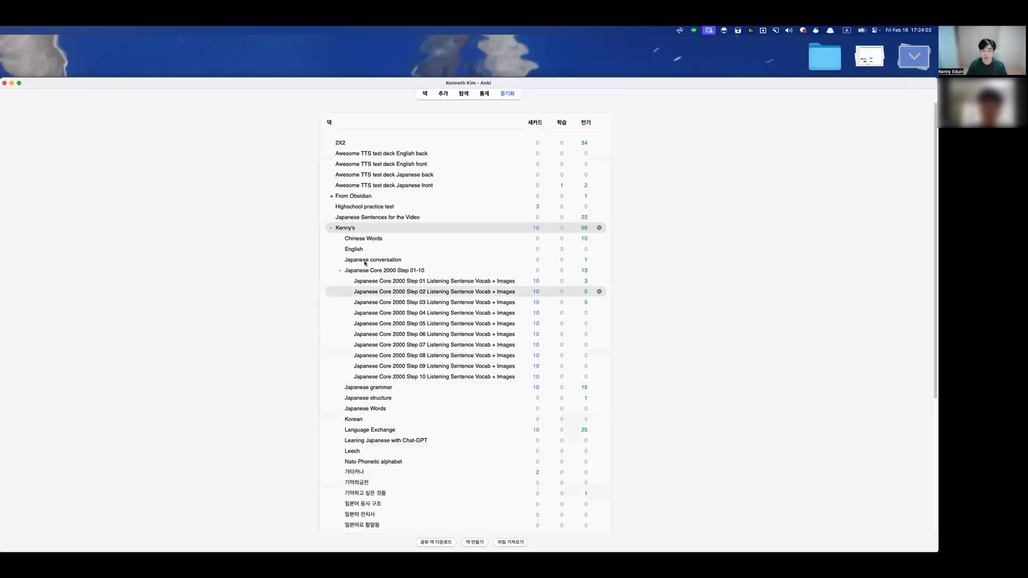
click(342, 227)
click(480, 97)
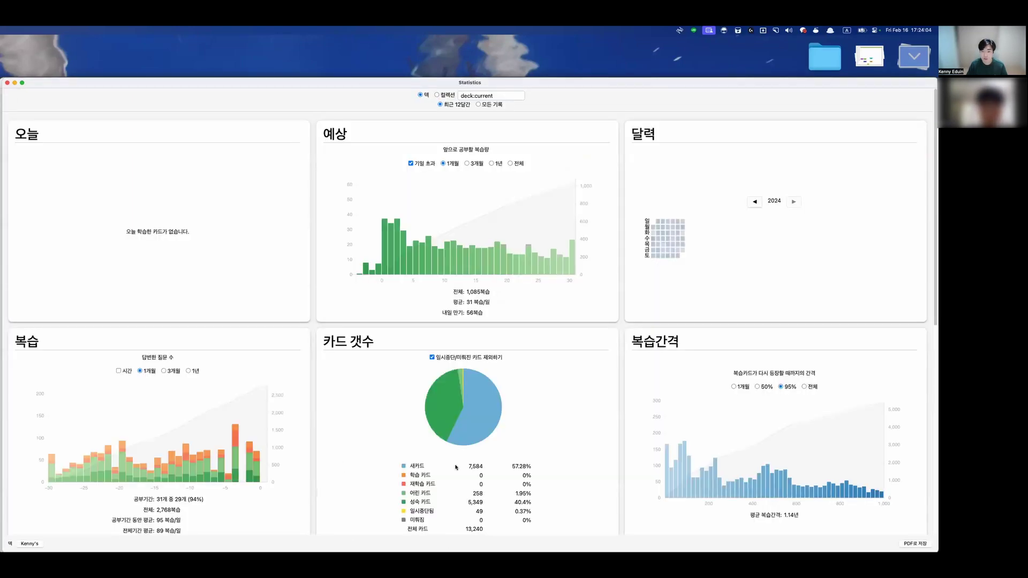
click(422, 502)
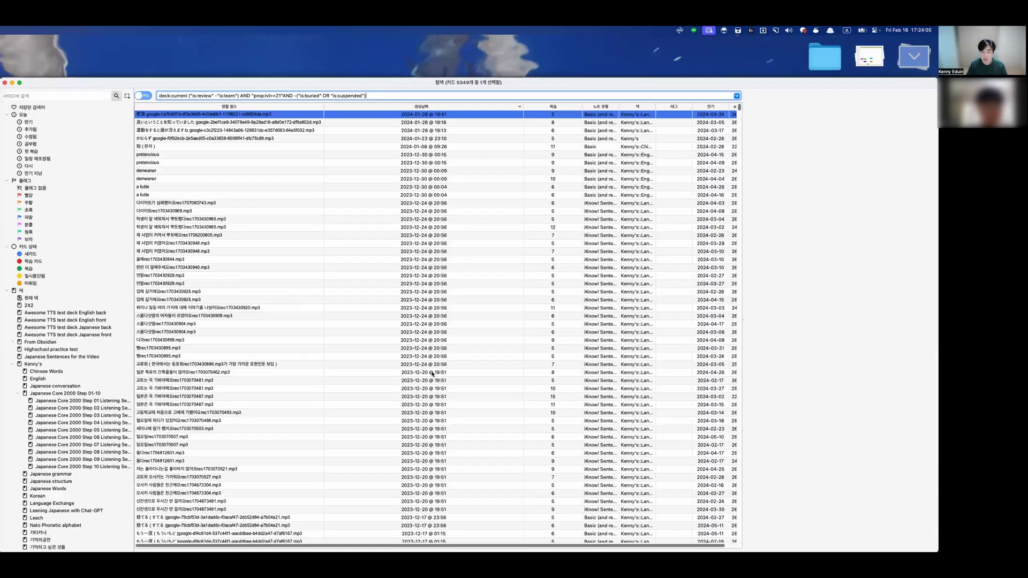
- Preview the mature card "喉が渇きました。" from the list, reveal its answer side and close the preview
scroll(428, 380, down, 20)
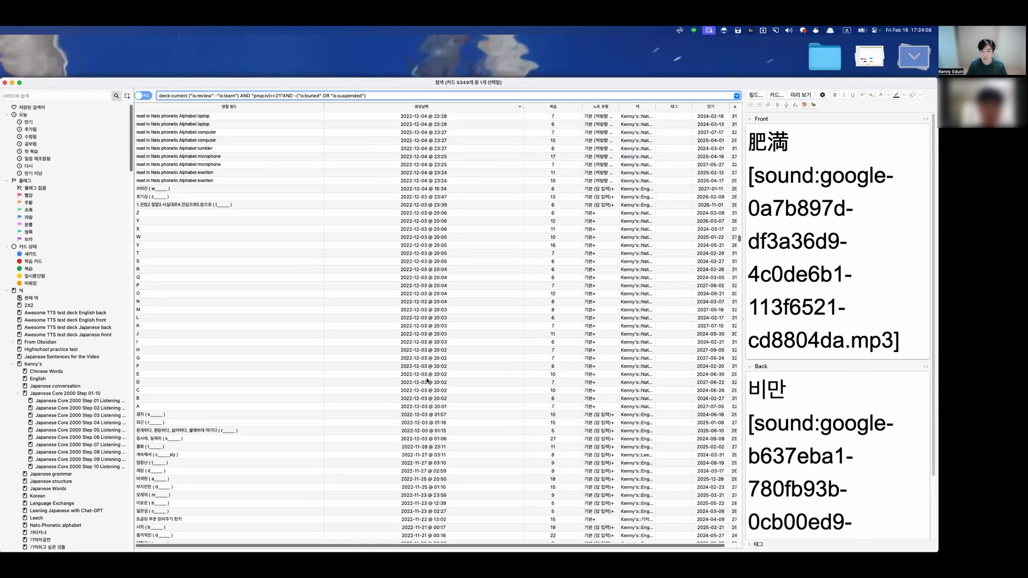
scroll(417, 390, down, 20)
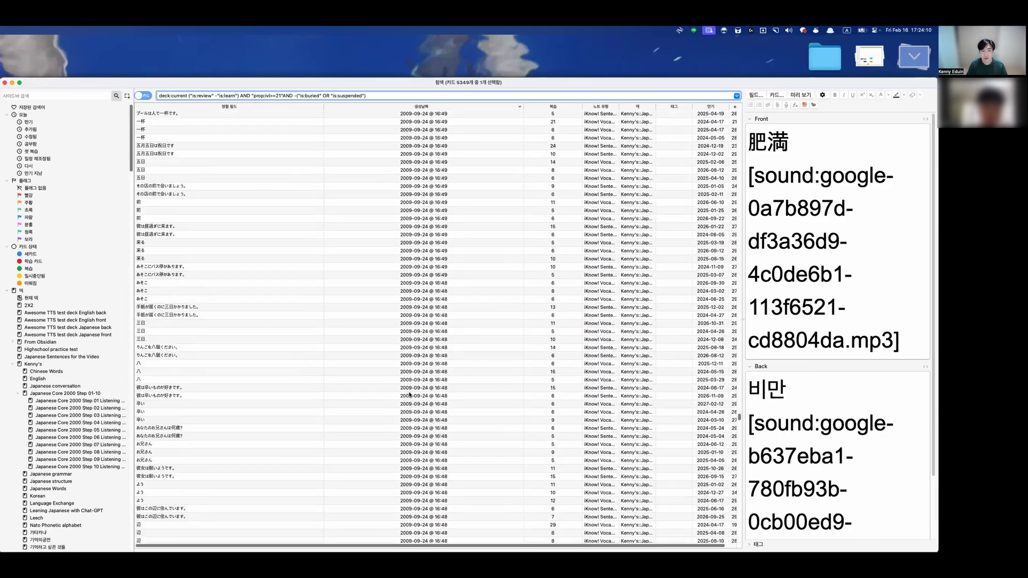
scroll(380, 431, up, 10)
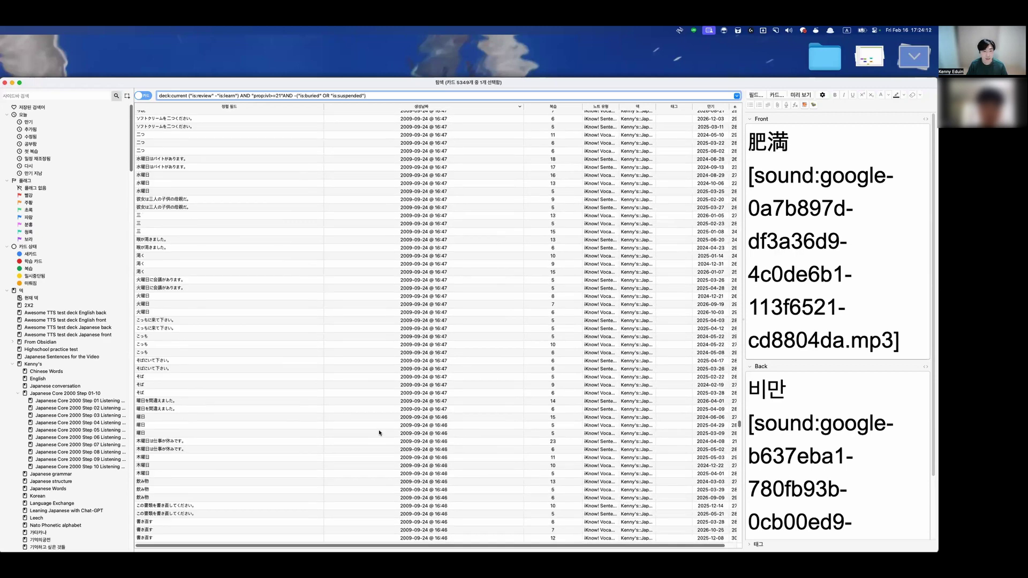
click(498, 321)
click(790, 95)
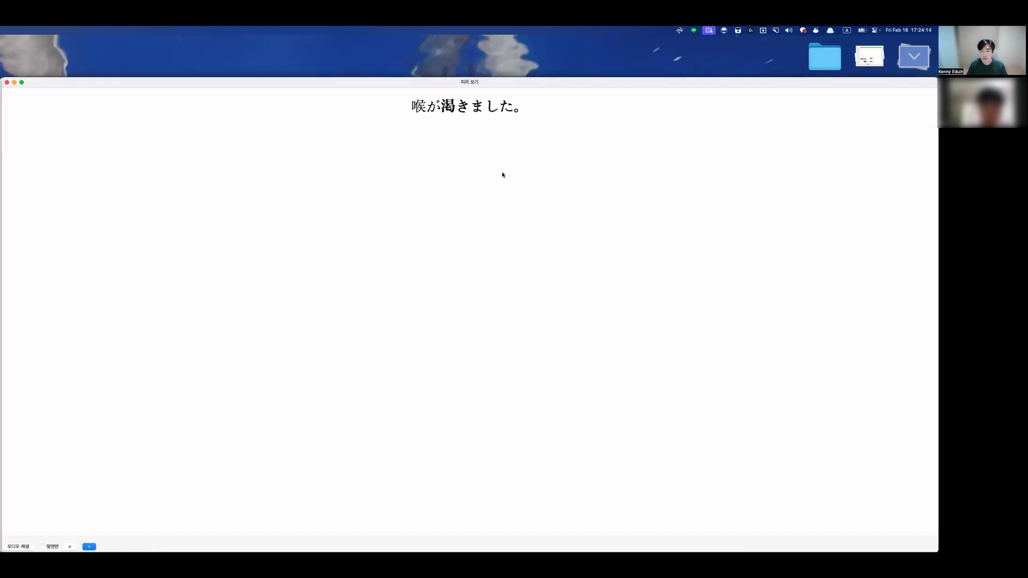
triple_click(503, 100)
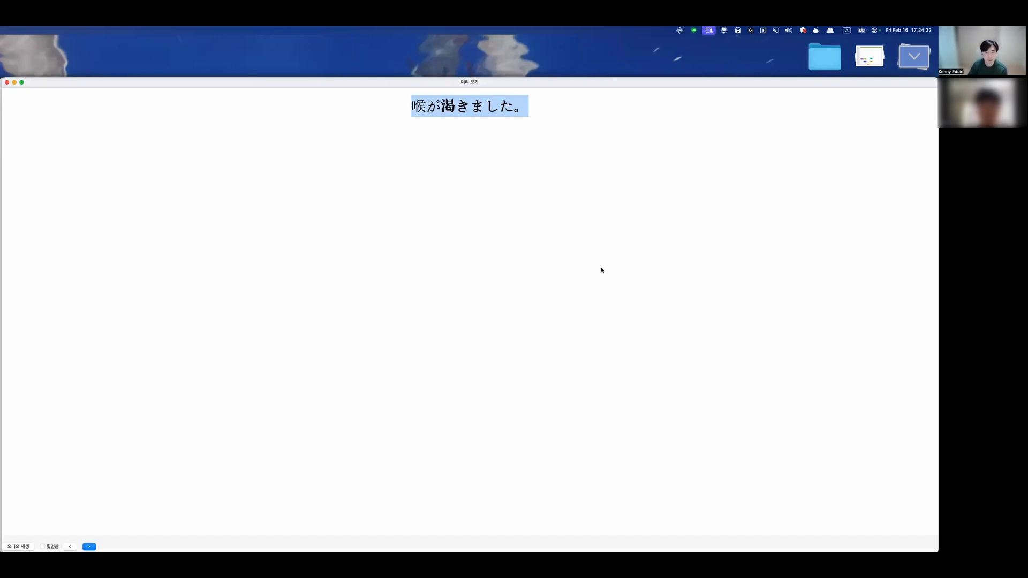
click(457, 193)
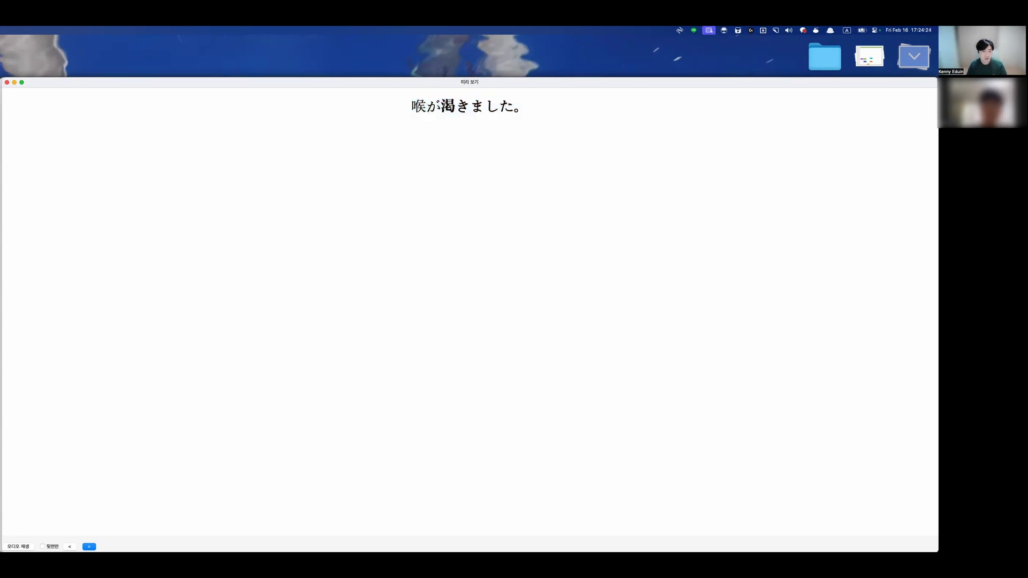
key(Right)
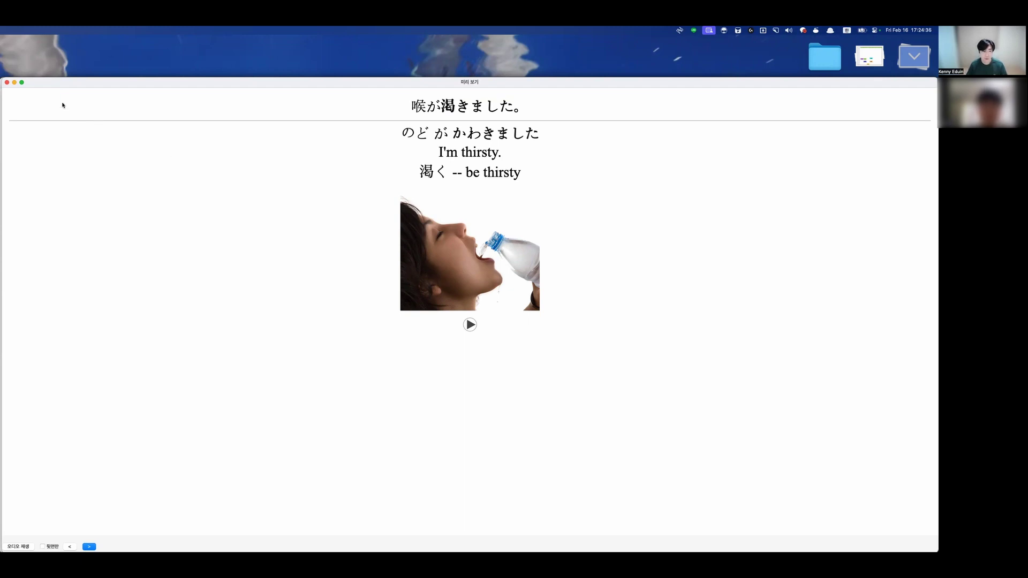
key(Escape)
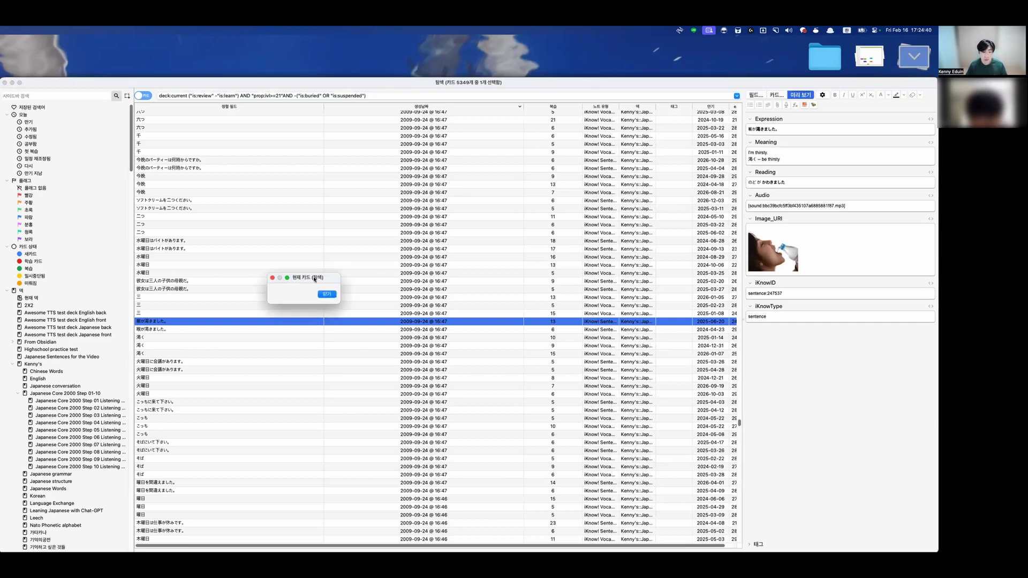
- Open the card information of "喉が渇きました。" and enlarge its review history to point out the earliest review
key(super+shift+p)
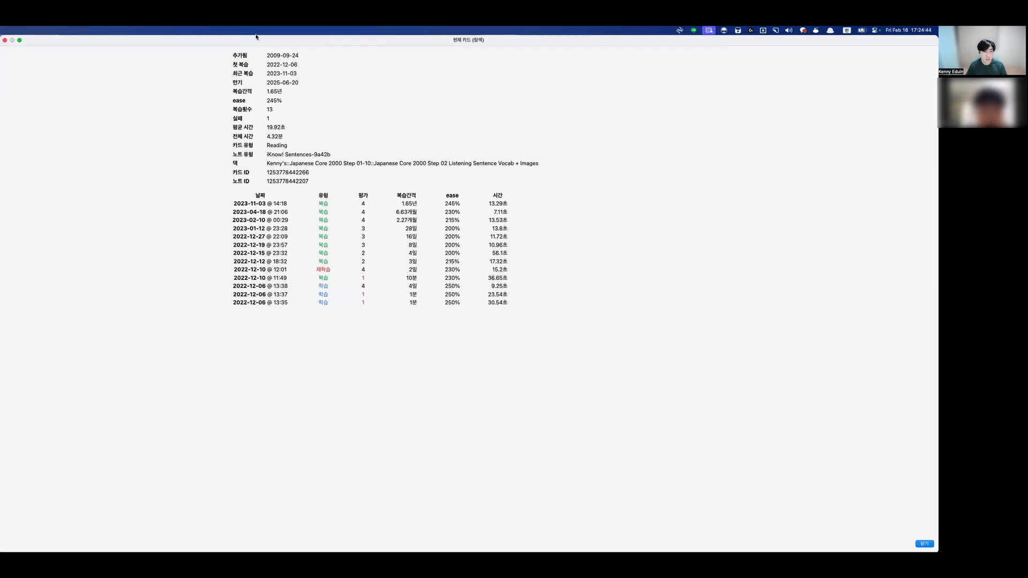
drag(257, 36, 256, 78)
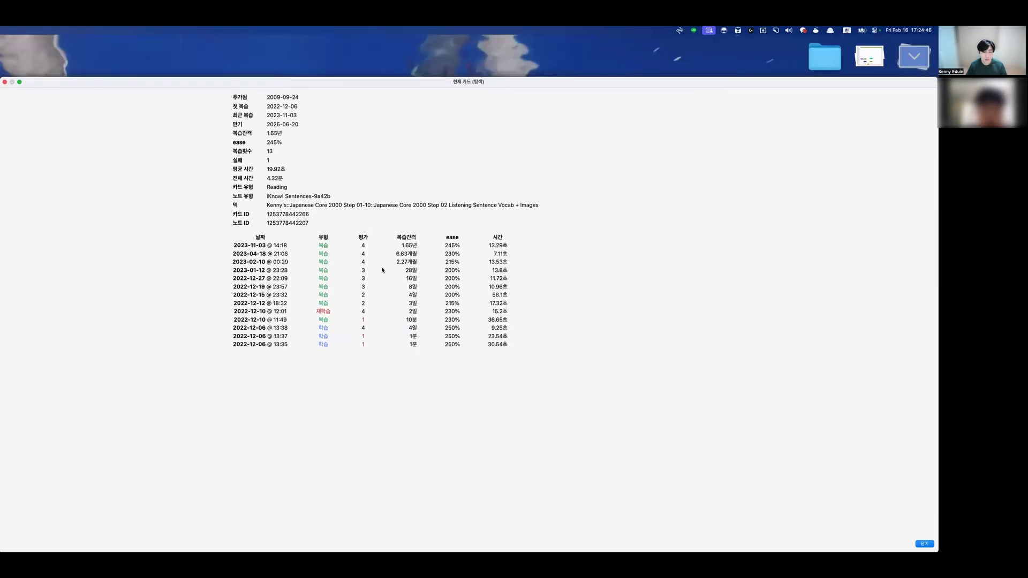
scroll(374, 277, up, 5)
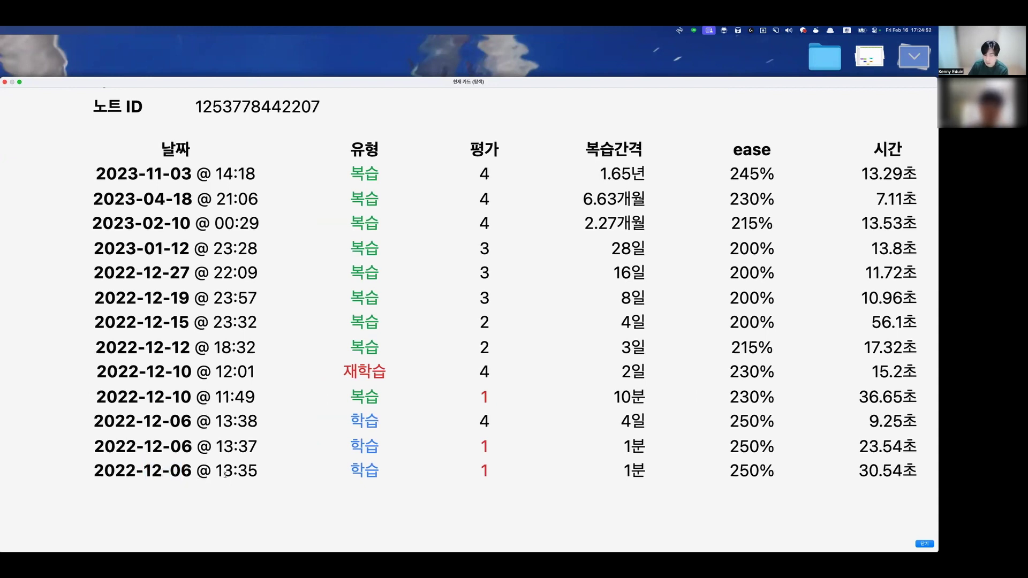
double_click(258, 471)
drag(183, 473, 78, 482)
click(78, 482)
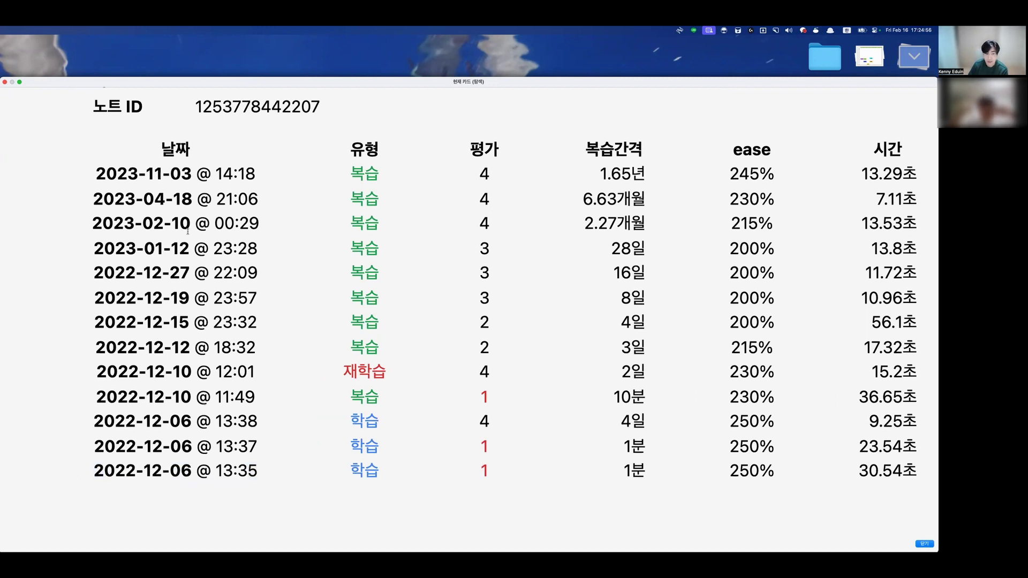
- Highlight the date and time of the card's most recent review, then close the card information
drag(95, 174, 163, 176)
click(163, 175)
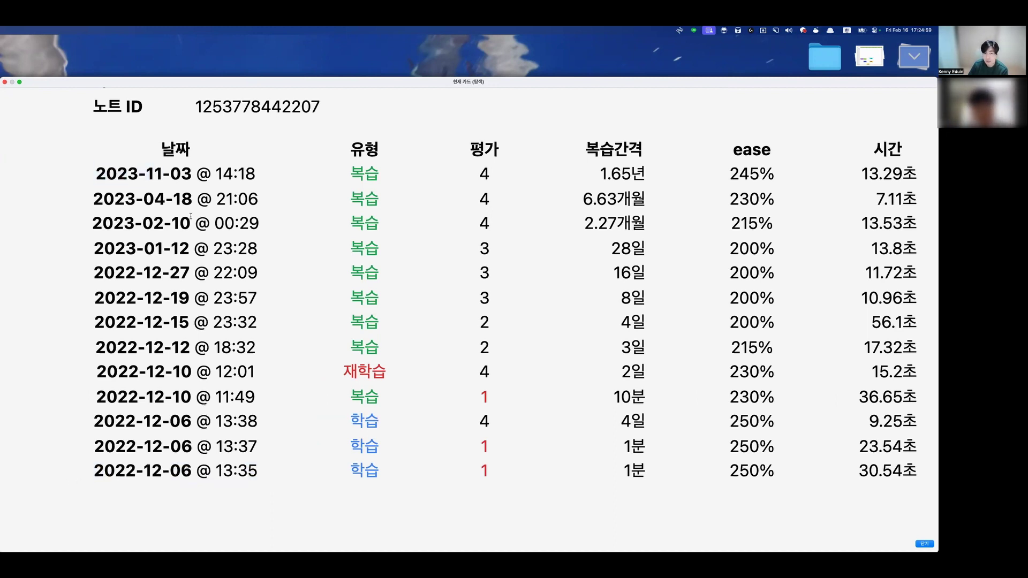
double_click(186, 173)
click(187, 174)
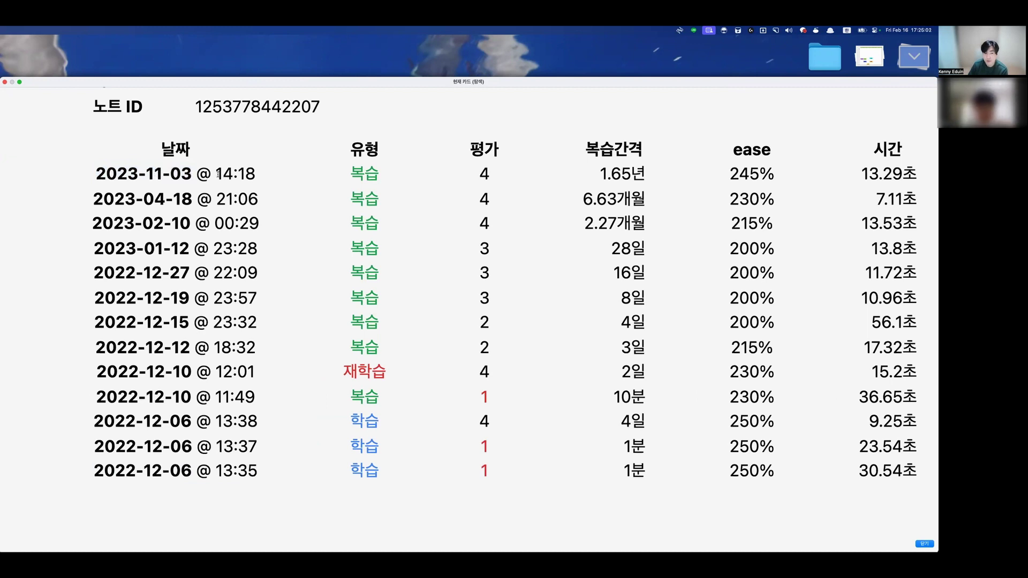
drag(268, 175, 216, 175)
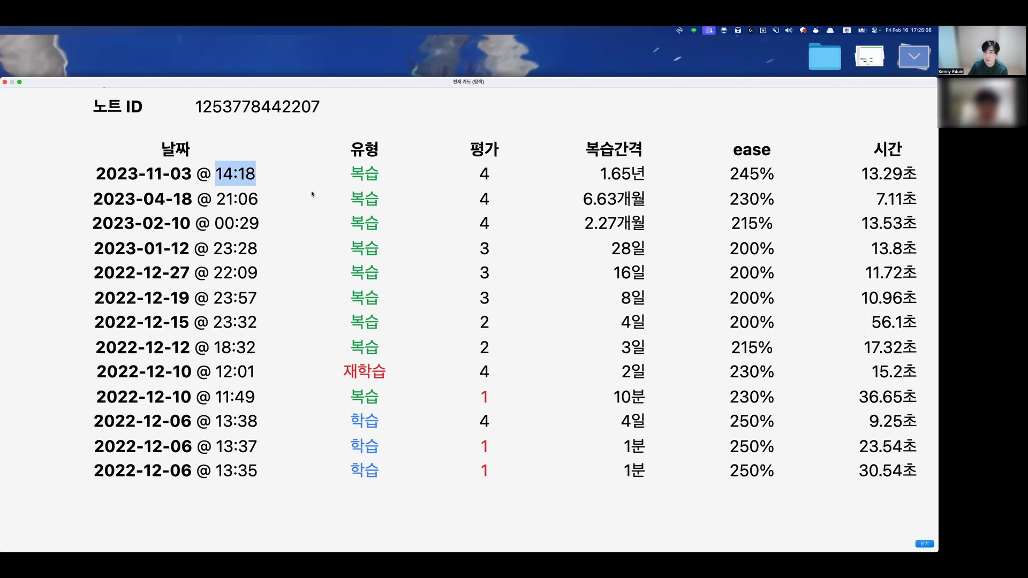
click(404, 192)
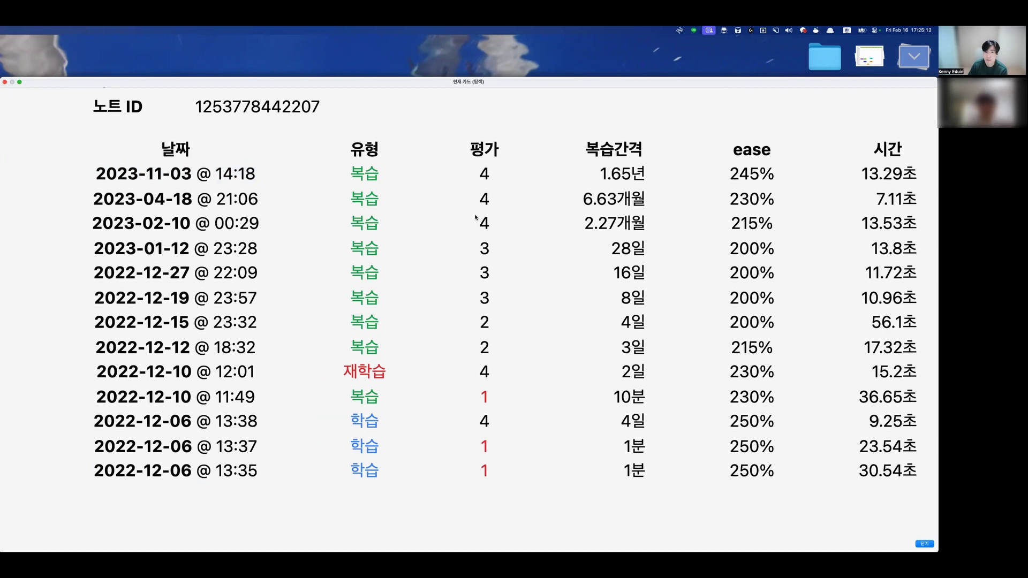
key(Escape)
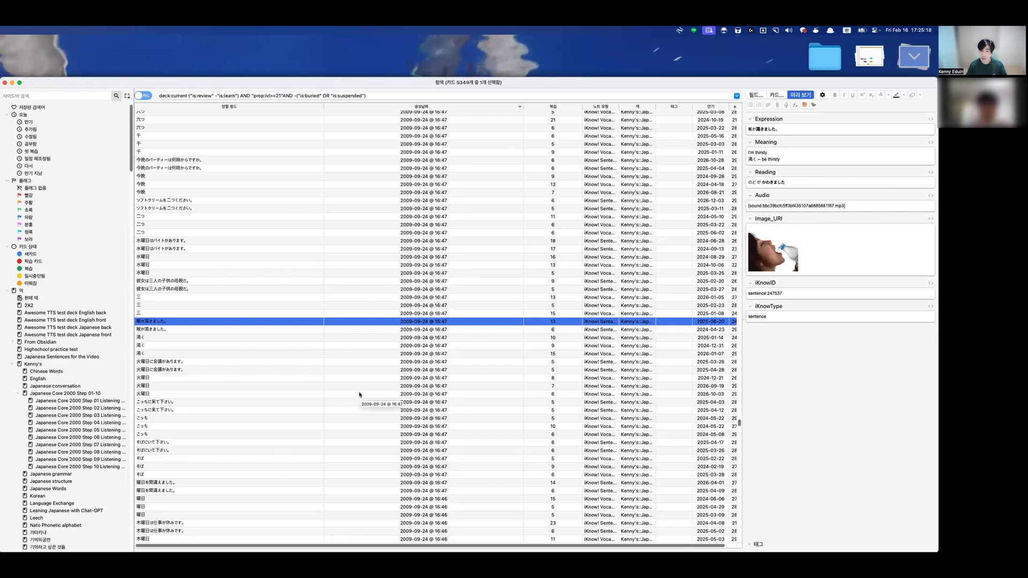
- Find the card "うちの息子は大学1年生です。" further down the mature card list and preview its front side
scroll(359, 394, down, 10)
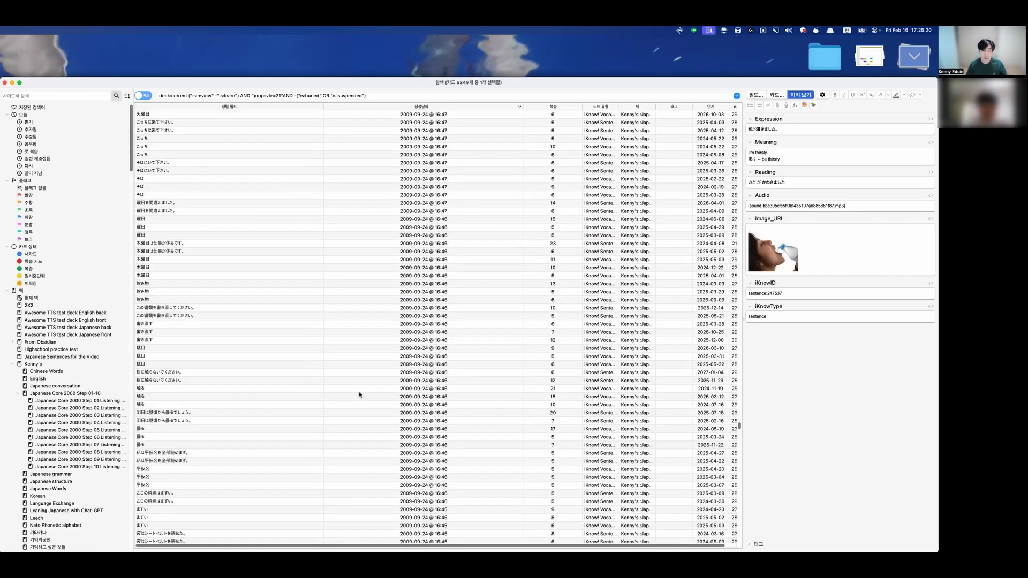
scroll(360, 394, down, 15)
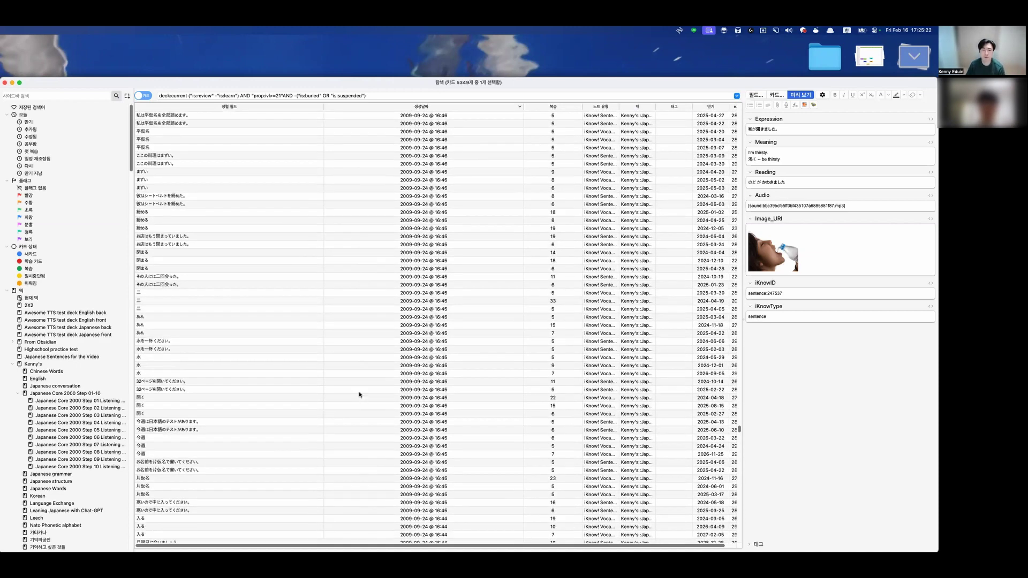
scroll(362, 390, down, 10)
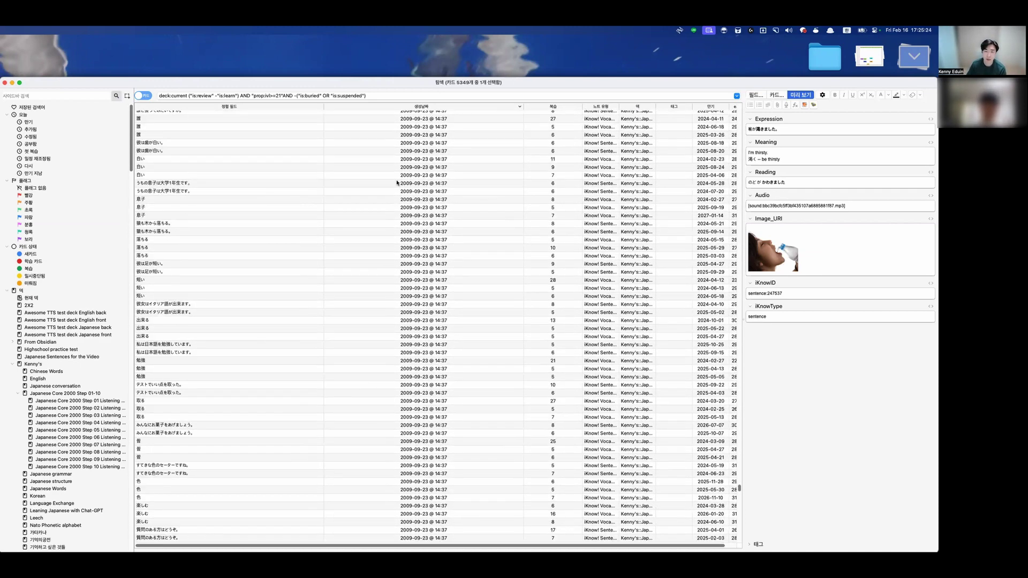
click(663, 183)
click(799, 96)
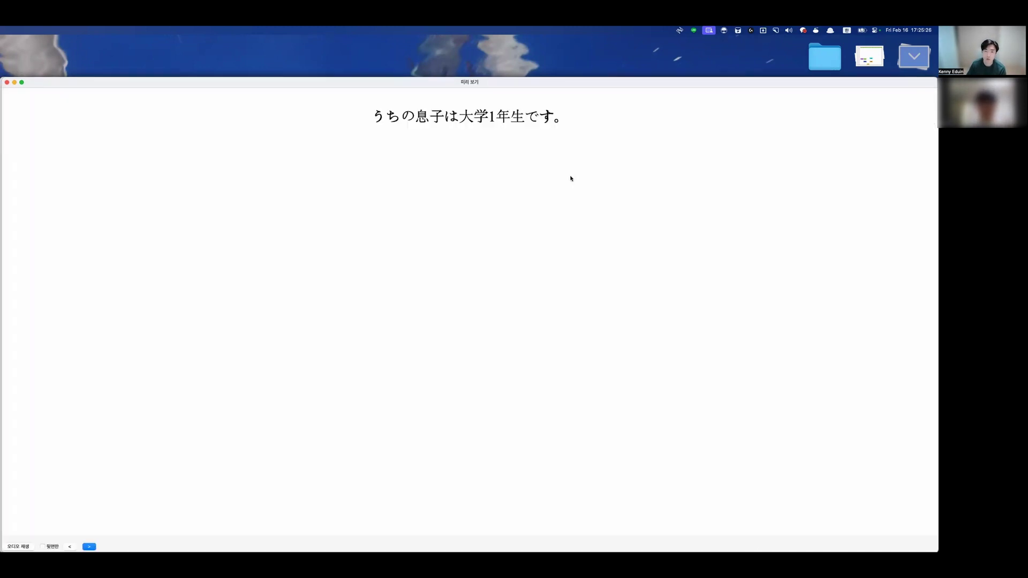
- Highlight the Japanese sentence "うちの息子は大学1年生です。" on the card's front side to point out its wording
key(super+a)
click(346, 112)
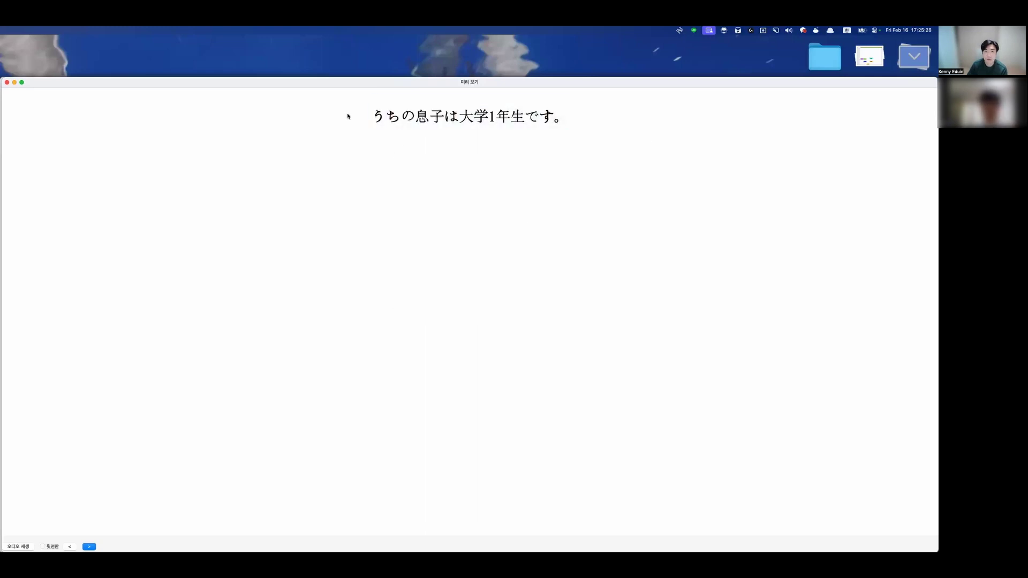
drag(347, 113, 610, 107)
click(404, 167)
key(super+a)
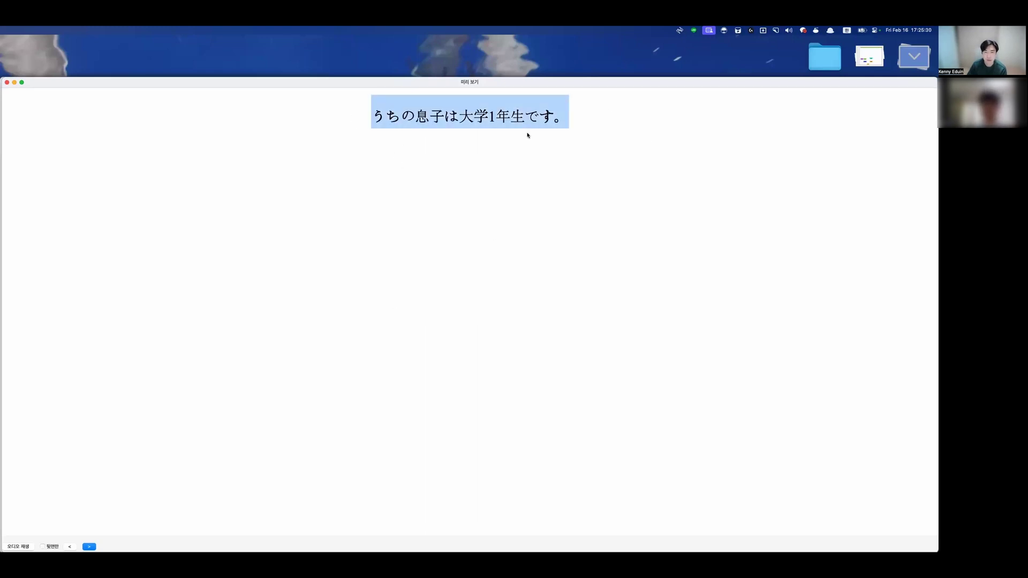
click(478, 210)
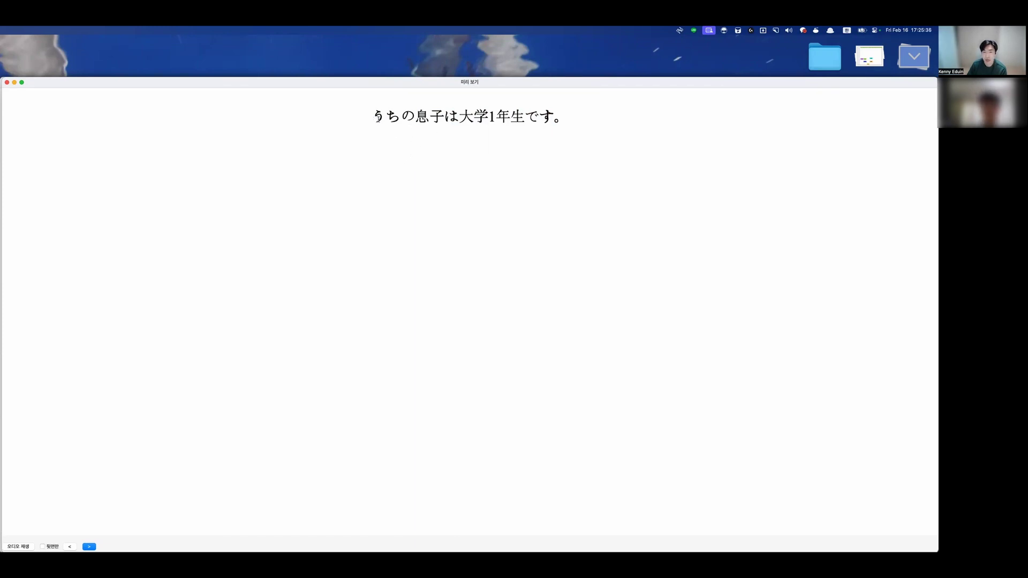
mouse_move(377, 118)
mouse_down()
mouse_move(376, 137)
mouse_move(395, 126)
mouse_move(363, 114)
mouse_move(456, 119)
mouse_move(372, 118)
mouse_up()
drag(400, 127, 408, 186)
click(550, 127)
click(408, 186)
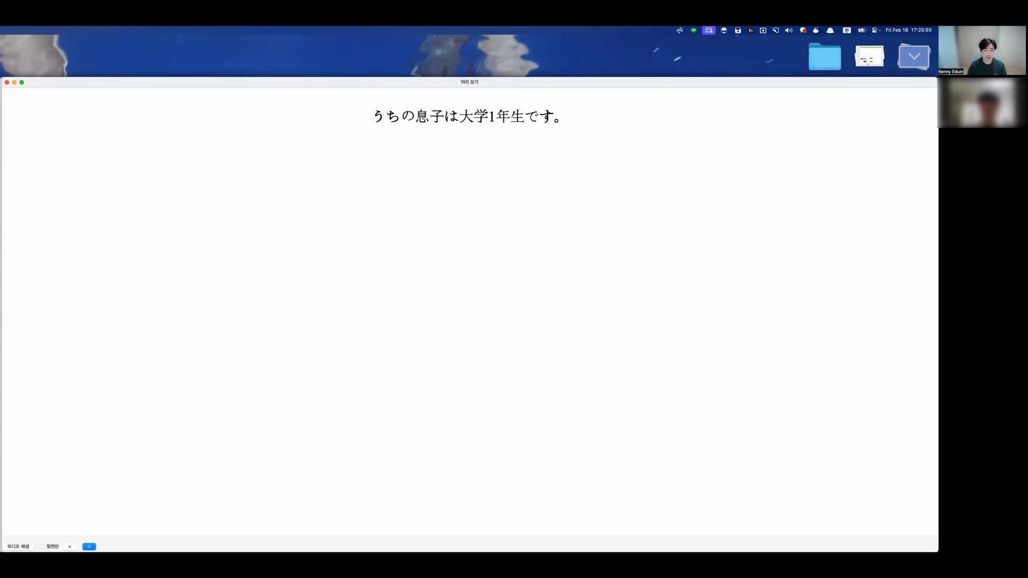
- Reveal the card's answer side, highlight the meaning "My son's a college freshman." and close the preview
key(Right)
drag(377, 214, 605, 213)
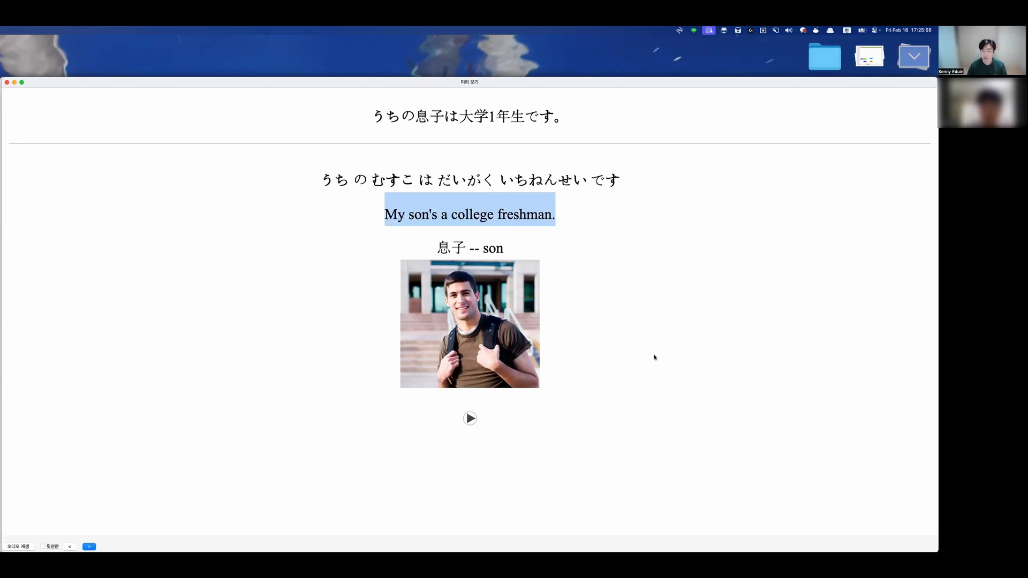
click(645, 334)
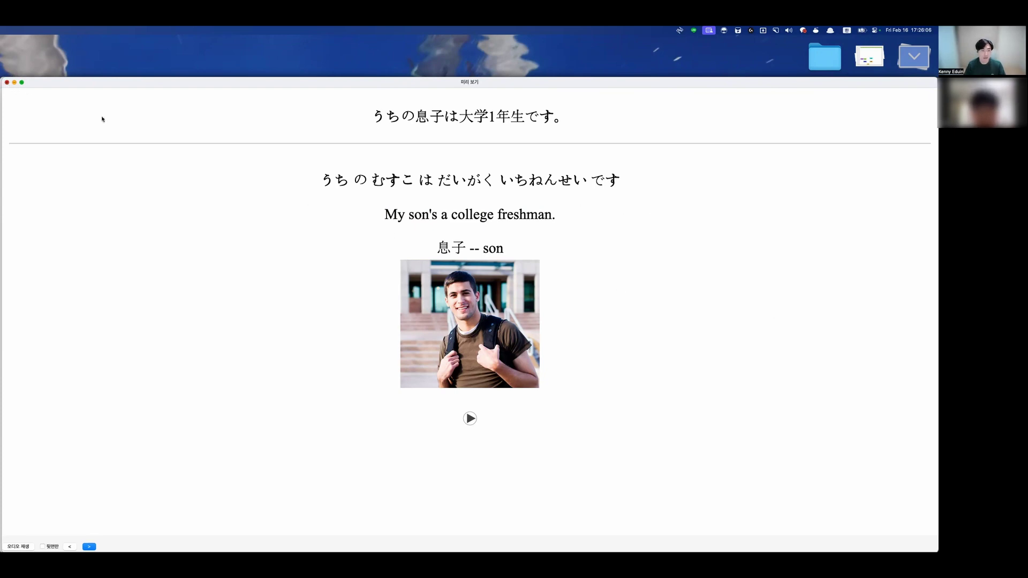
key(Escape)
- Find the sentence card "彼には子供が六人います。" in the mature card list and select it
scroll(473, 439, down, 10)
scroll(473, 439, up, 15)
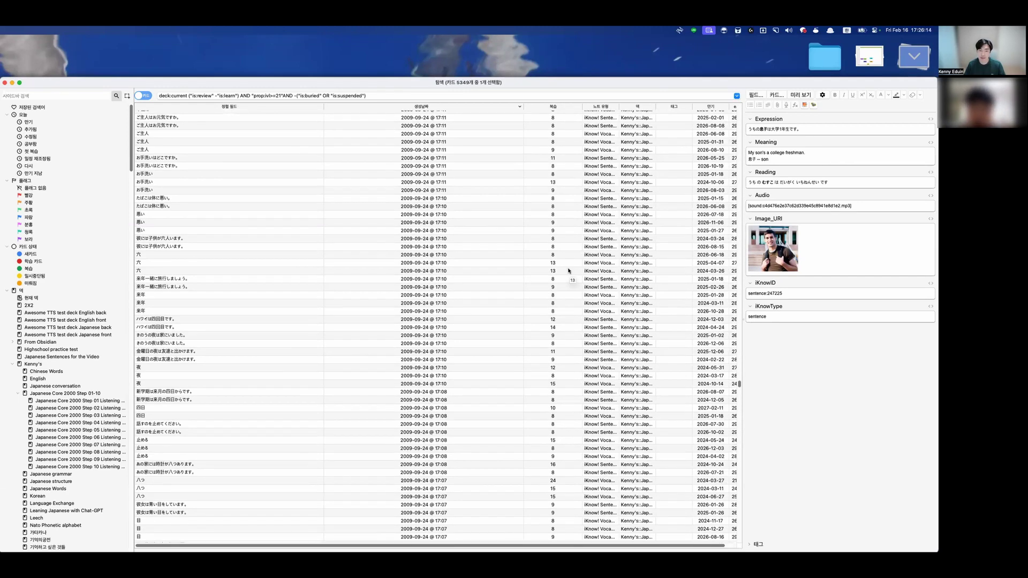
click(583, 240)
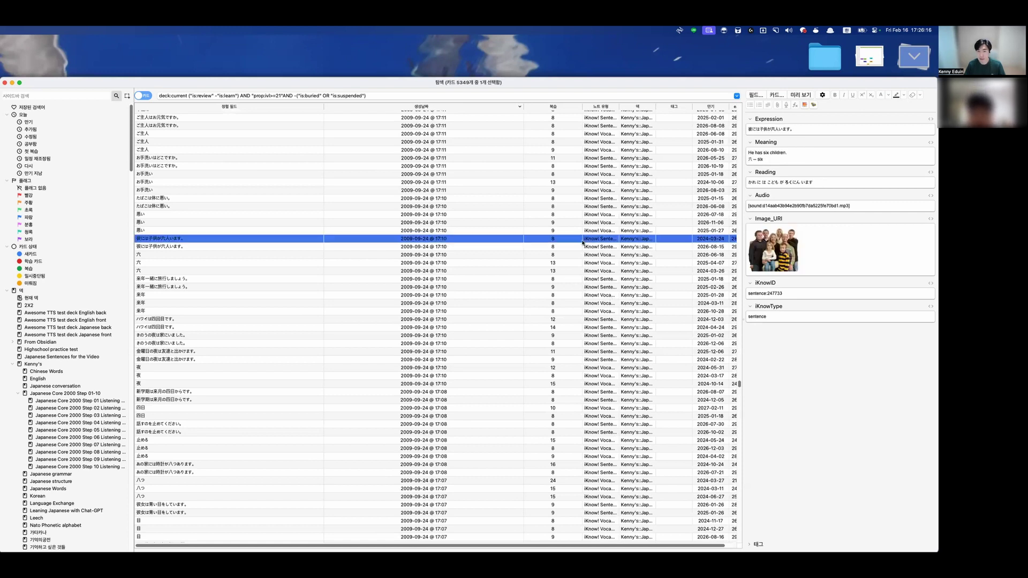